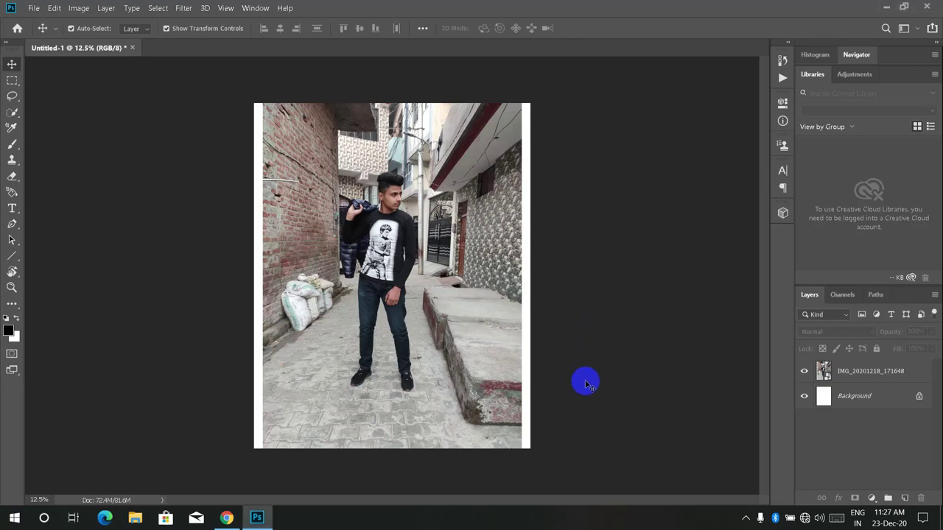
Step: Inspect the placed street photo, then make the IMG_20201218_171648 layer active
key("ctrl+plus")
key("ctrl+plus")
key("ctrl+minus")
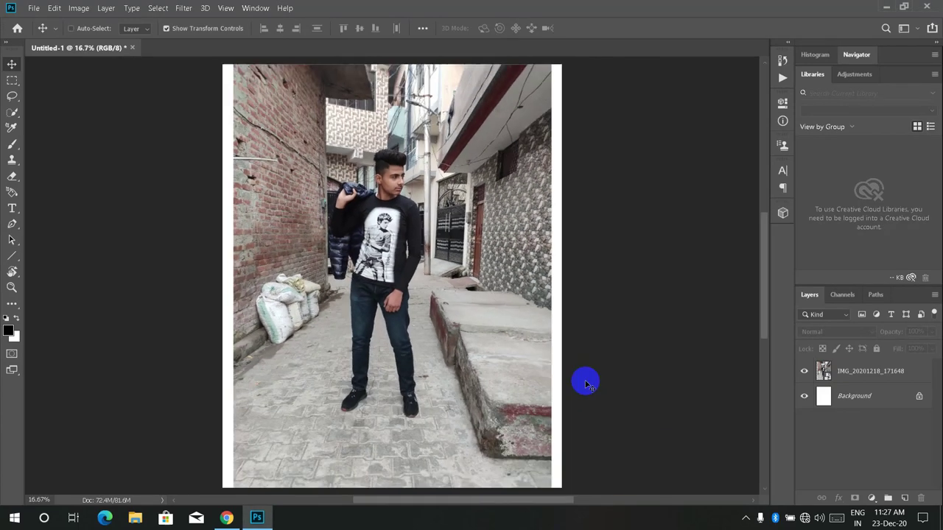
key("ctrl+plus")
key("ctrl+minus")
key("ctrl+minus")
key("ctrl+minus")
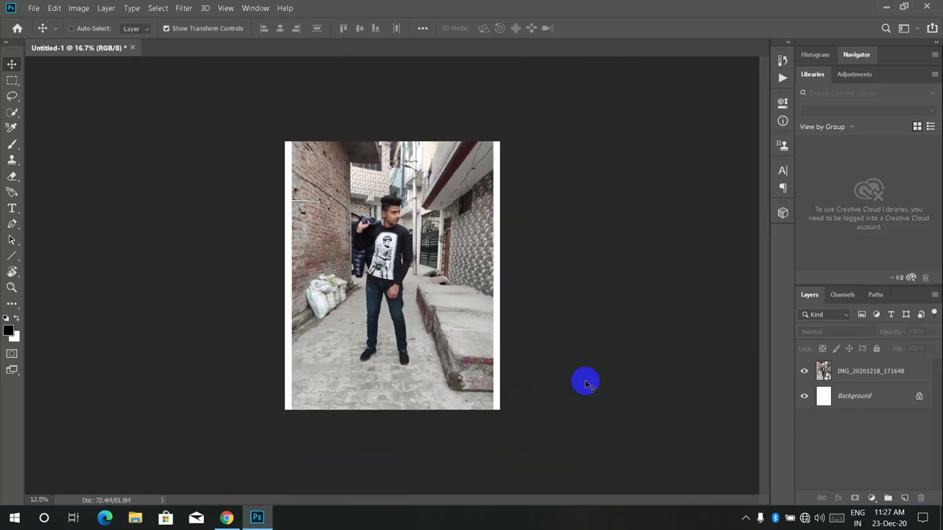
key("ctrl+plus")
key("ctrl+plus")
key("ctrl+plus")
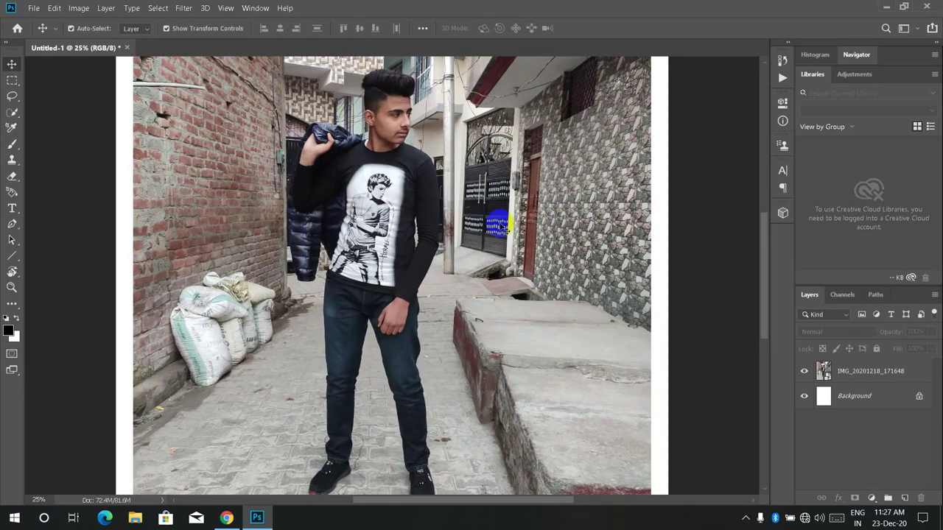
left_click(843, 373)
Step: Choose the Freeform Pen in Magnetic mode and start tracing at the man's shoe at 300% zoom
left_click(12, 226)
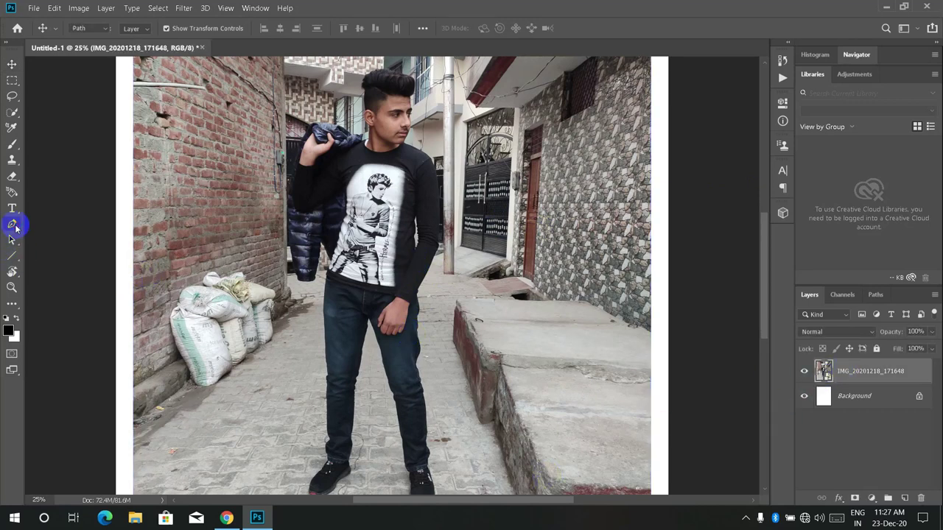
left_click(167, 258)
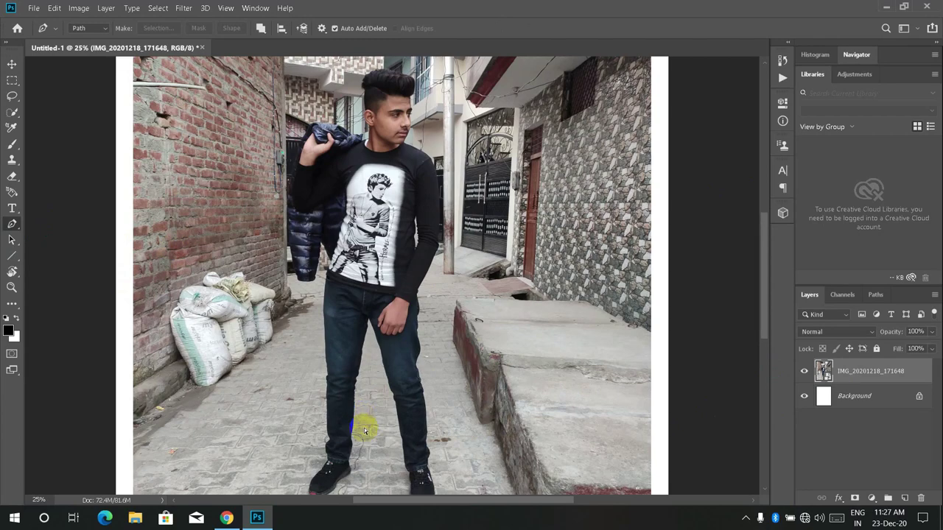
key("ctrl+plus")
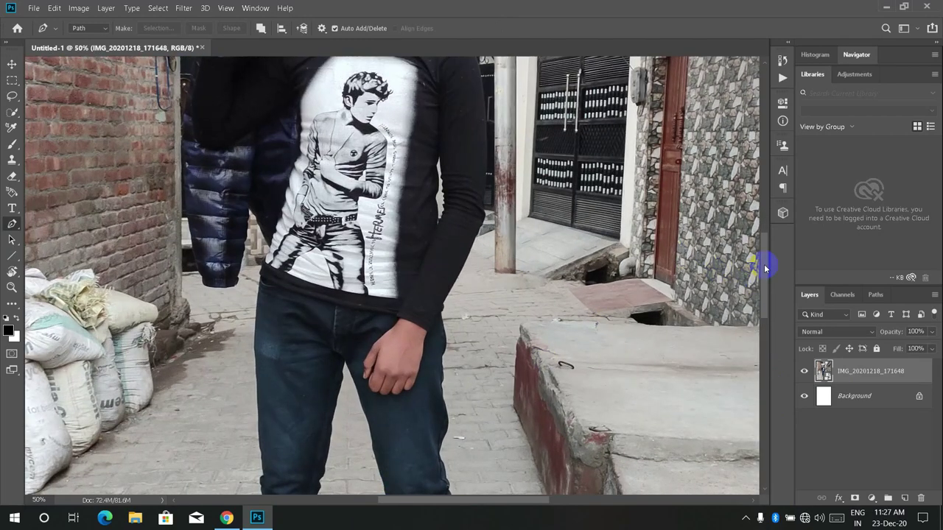
scroll(765, 269, "down", 10)
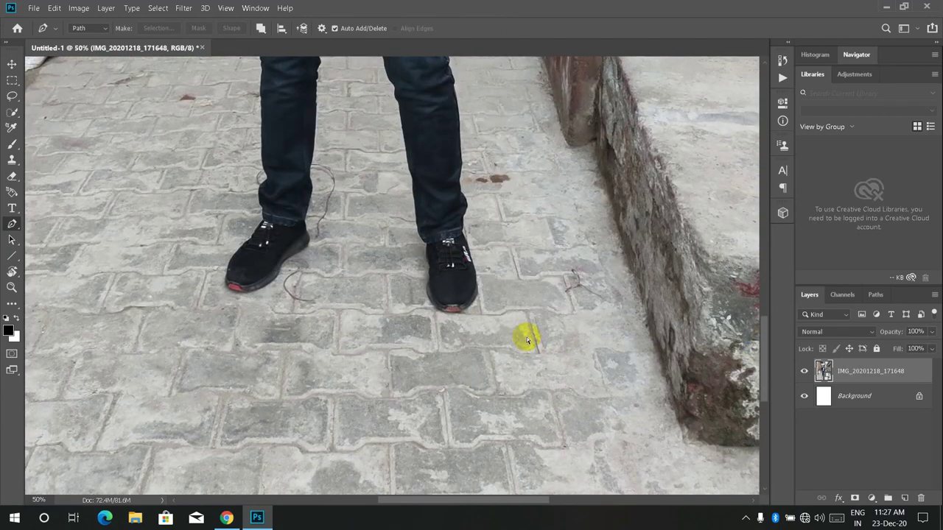
key("ctrl+plus")
key("ctrl+plus")
key("ctrl+plus")
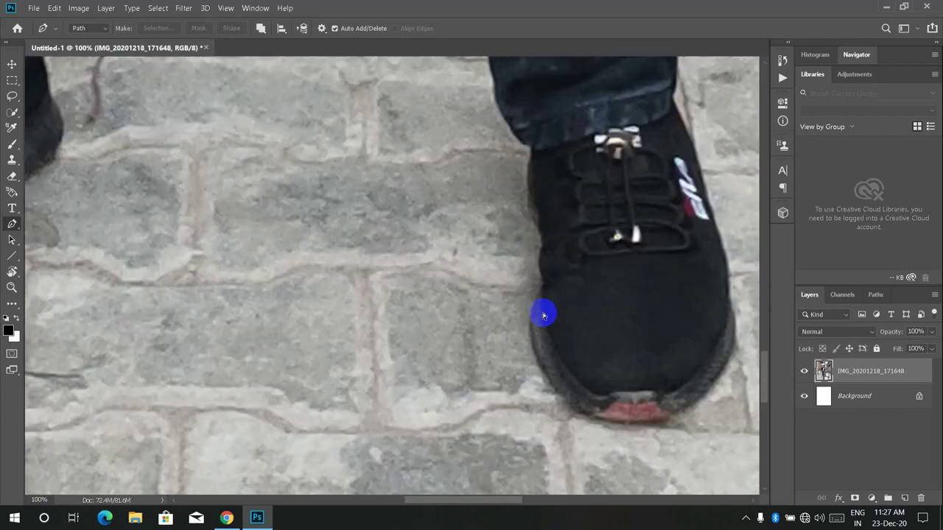
key("ctrl+plus")
left_click_drag(458, 502, 484, 500)
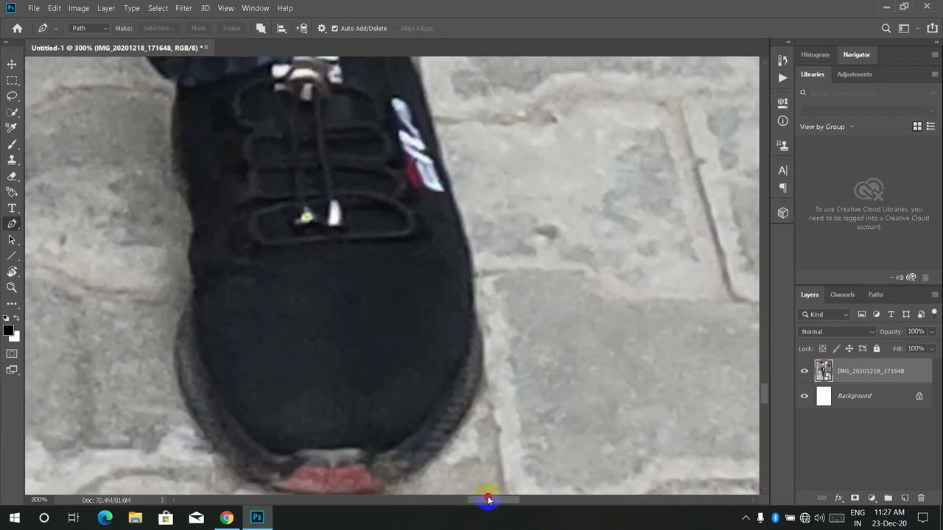
Step: Continue the path up the man's side and the jacket on his shoulder
scroll(772, 399, "up", 5)
scroll(564, 378, "up", 4)
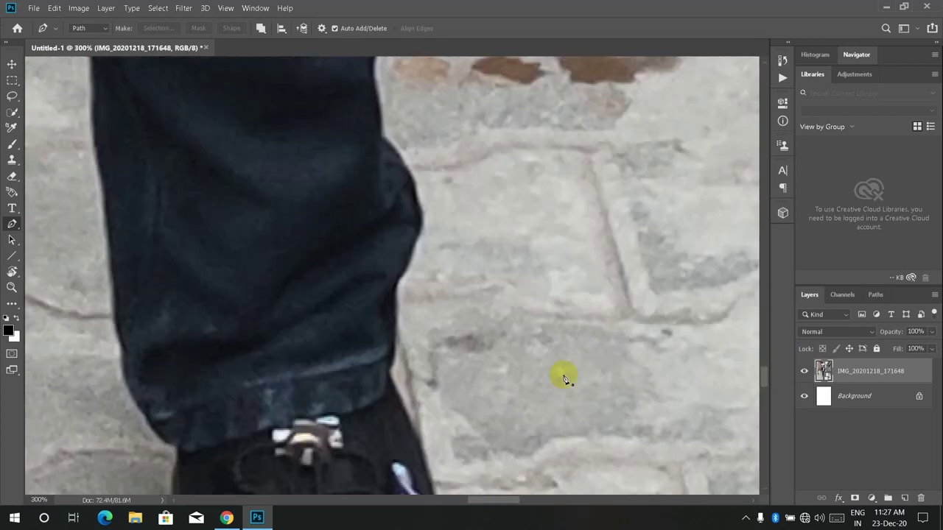
scroll(434, 390, "down", 3)
scroll(463, 375, "down", 3)
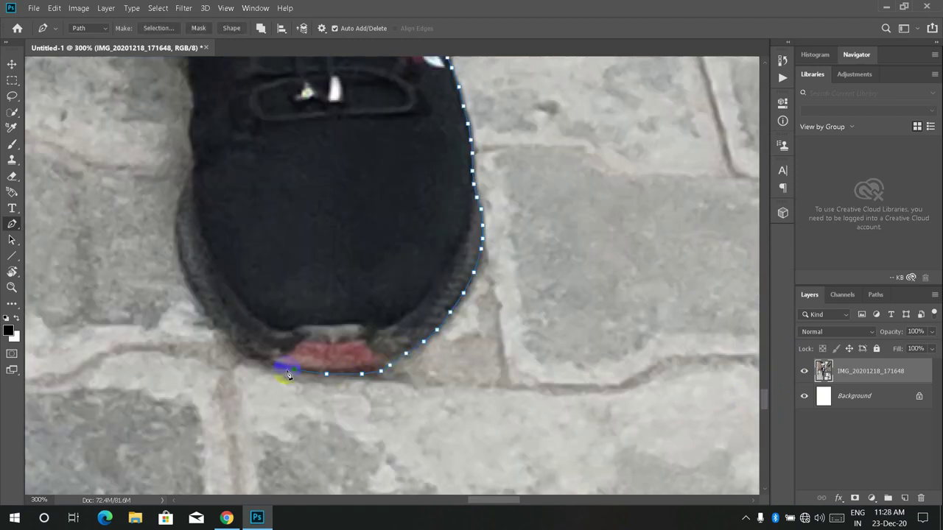
scroll(183, 207, "up", 3)
scroll(177, 310, "up", 3)
scroll(99, 257, "up", 2)
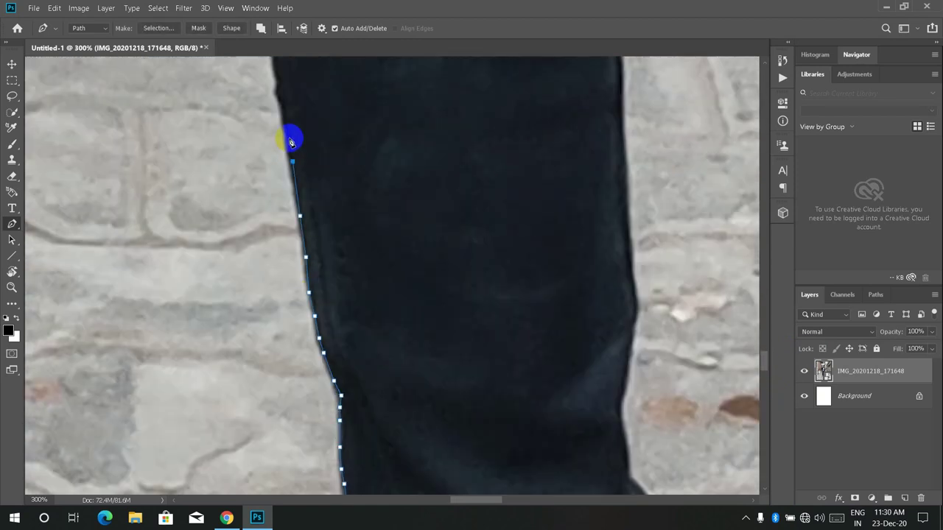
scroll(292, 139, "up", 2)
scroll(170, 158, "up", 3)
scroll(221, 151, "up", 4)
scroll(265, 176, "up", 3)
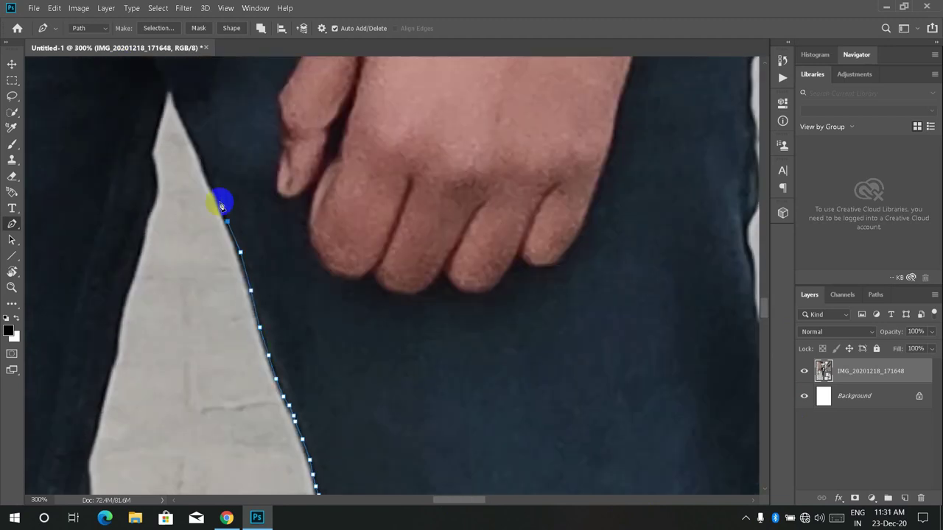
scroll(391, 236, "left", 4)
scroll(391, 236, "down", 5)
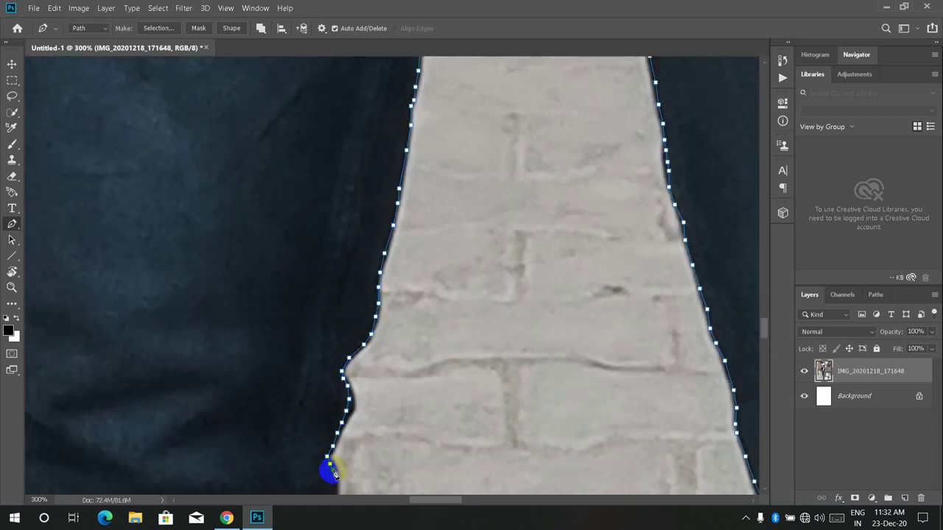
scroll(309, 428, "down", 3)
scroll(295, 400, "down", 3)
scroll(221, 395, "down", 3)
scroll(376, 443, "down", 3)
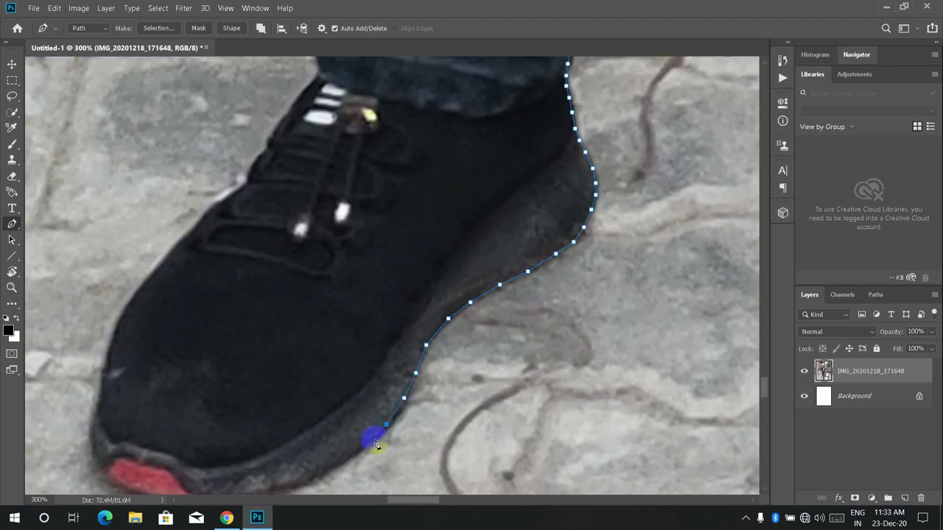
scroll(331, 413, "down", 3)
scroll(295, 383, "left", 3)
scroll(368, 406, "up", 8)
scroll(459, 169, "up", 3)
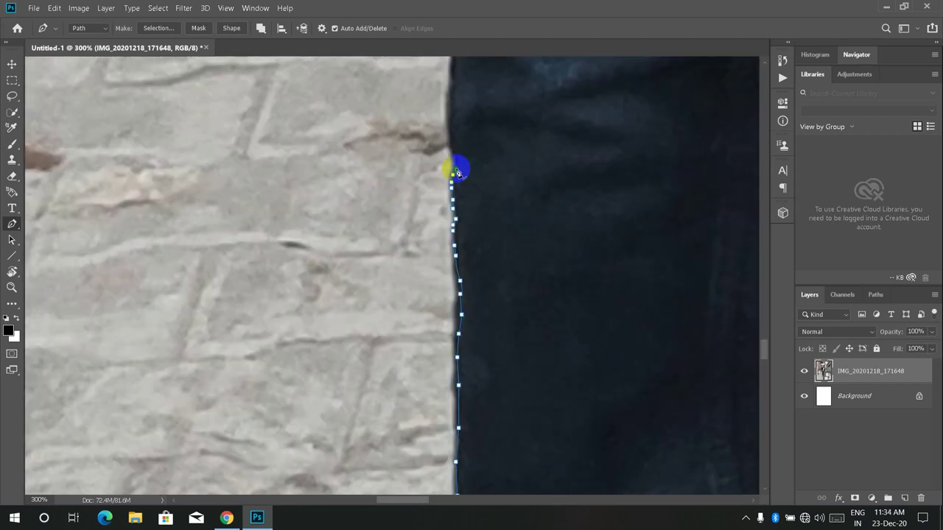
scroll(467, 221, "up", 3)
scroll(438, 330, "up", 3)
scroll(430, 284, "up", 3)
scroll(429, 284, "up", 3)
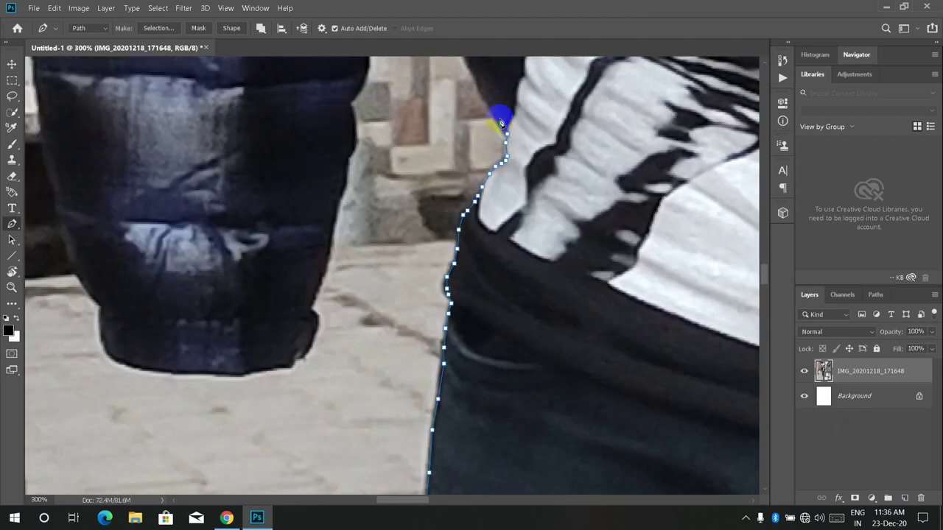
scroll(377, 211, "up", 3)
scroll(310, 421, "down", 5)
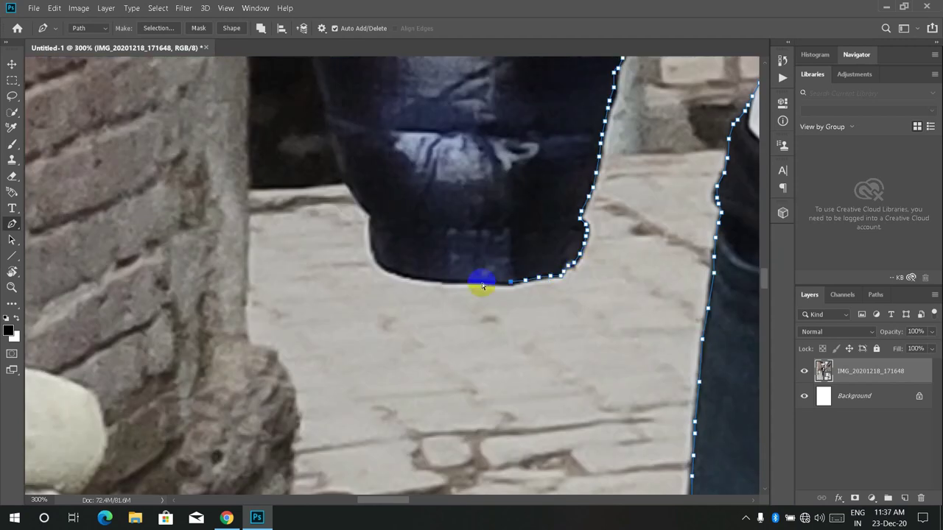
scroll(480, 275, "up", 3)
scroll(344, 447, "left", 3)
scroll(343, 447, "up", 3)
scroll(491, 148, "up", 3)
scroll(751, 195, "up", 3)
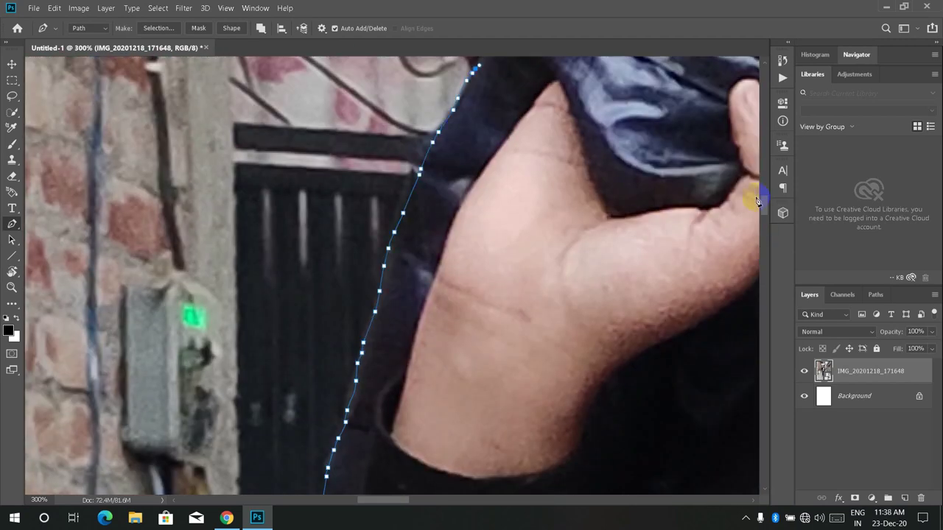
scroll(543, 288, "up", 3)
scroll(488, 400, "right", 3)
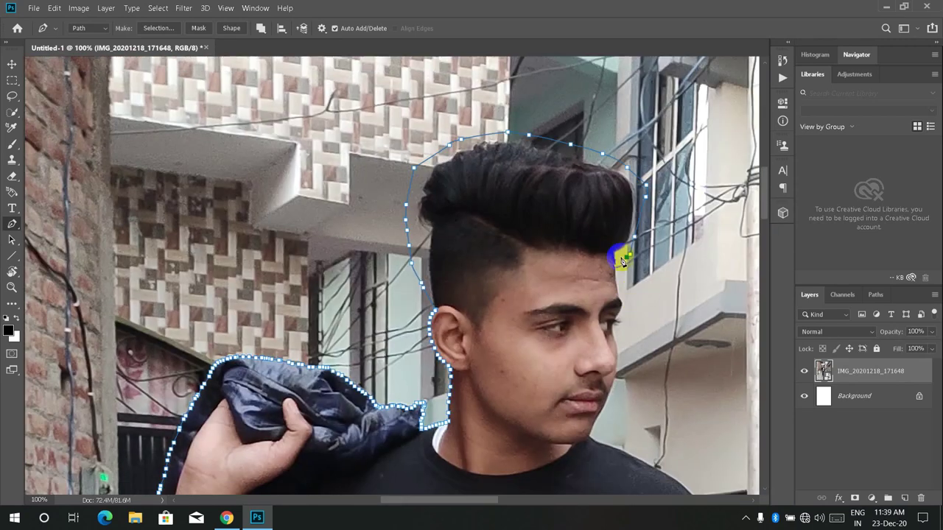
Step: Trace over the man's hair and back down to both shoes, closing the path
left_click_drag(540, 112, 335, 356)
scroll(763, 193, "down", 3)
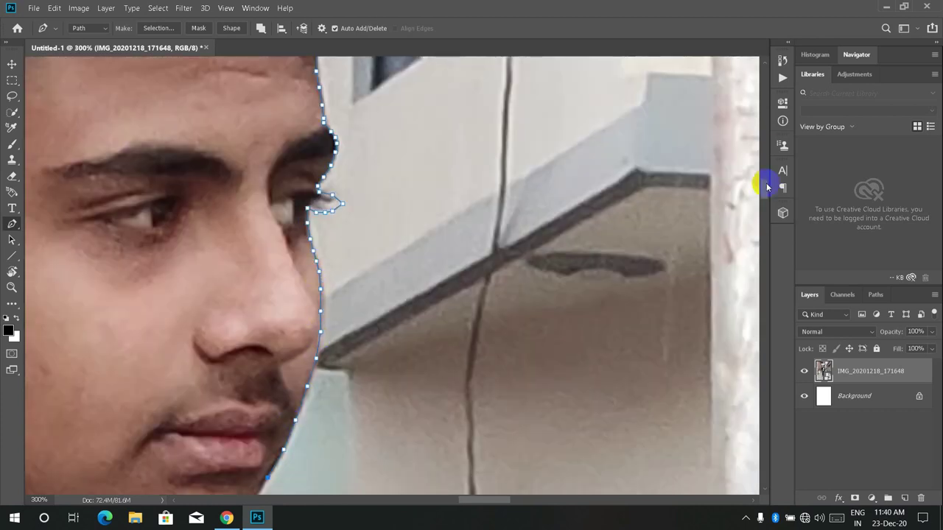
scroll(436, 452, "down", 3)
scroll(610, 232, "down", 3)
scroll(658, 331, "down", 3)
scroll(658, 331, "down", 3)
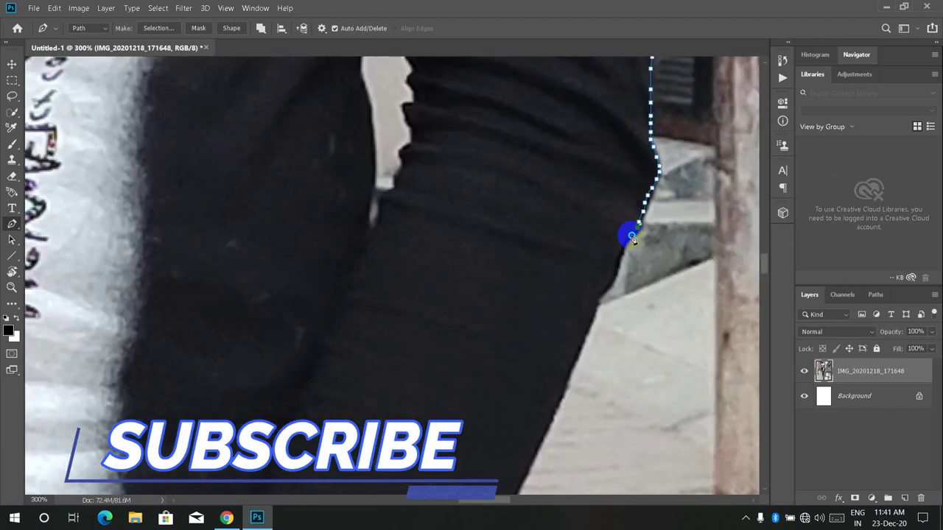
scroll(626, 231, "down", 3)
scroll(400, 263, "down", 3)
scroll(404, 360, "down", 3)
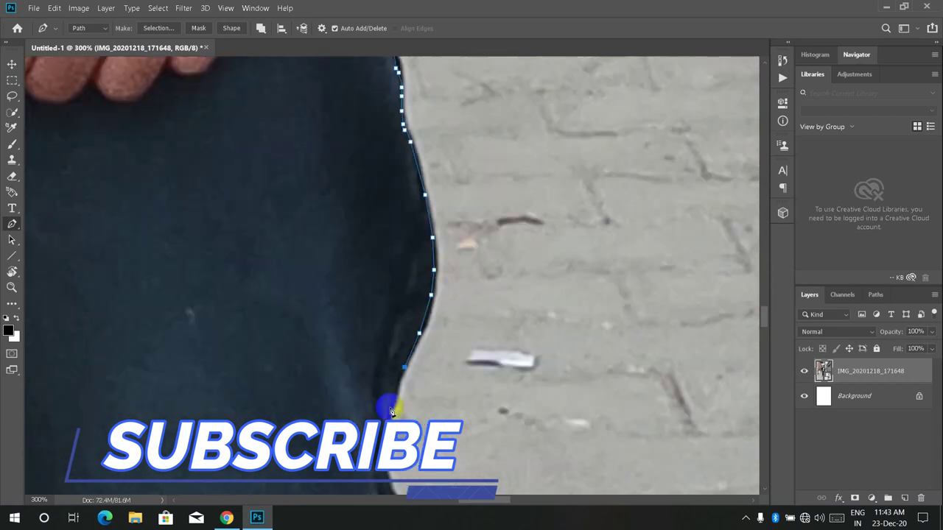
scroll(385, 403, "down", 3)
scroll(486, 309, "down", 3)
scroll(498, 213, "down", 3)
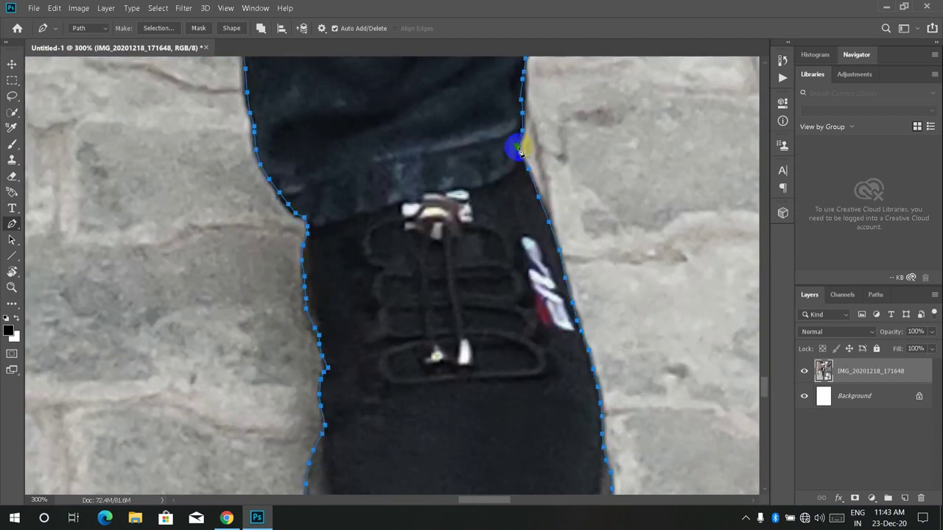
scroll(521, 148, "down", 2)
scroll(521, 148, "down", 1)
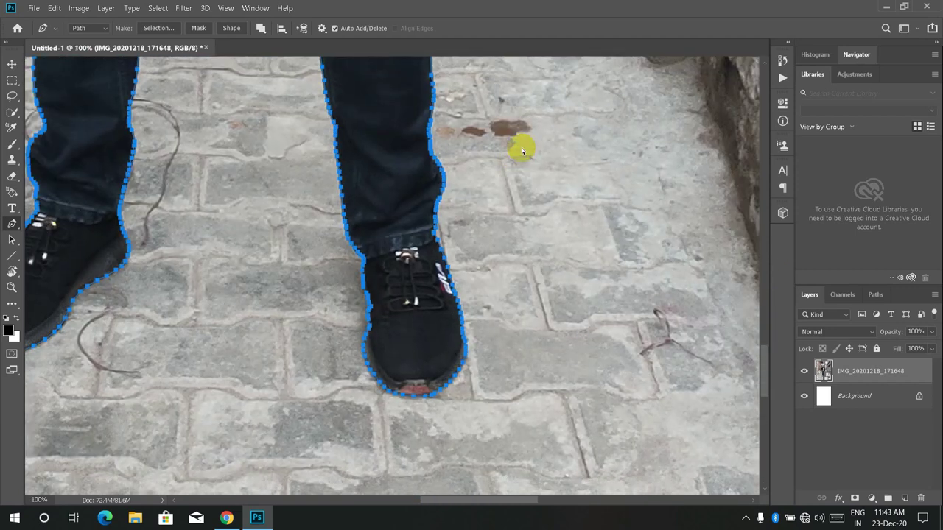
scroll(521, 148, "down", 1)
scroll(522, 148, "down", 2)
scroll(522, 149, "down", 4)
scroll(432, 152, "down", 3)
scroll(373, 200, "up", 3)
scroll(374, 185, "up", 2)
scroll(369, 140, "up", 1)
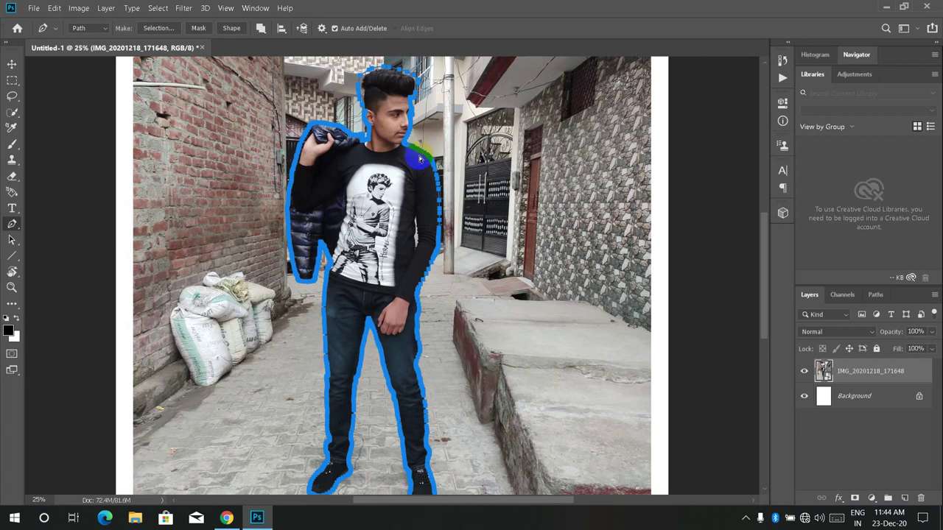
Step: Convert the traced path around the man into a selection
right_click(417, 358)
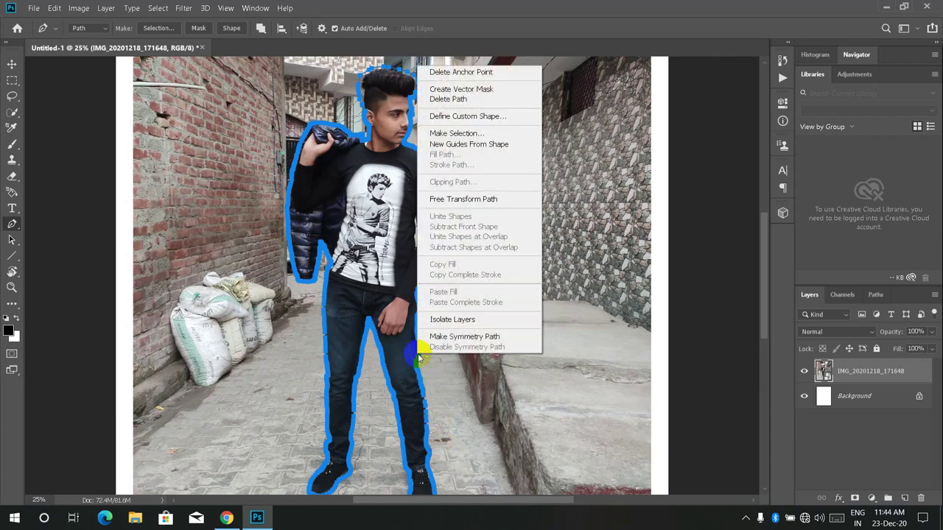
left_click(453, 133)
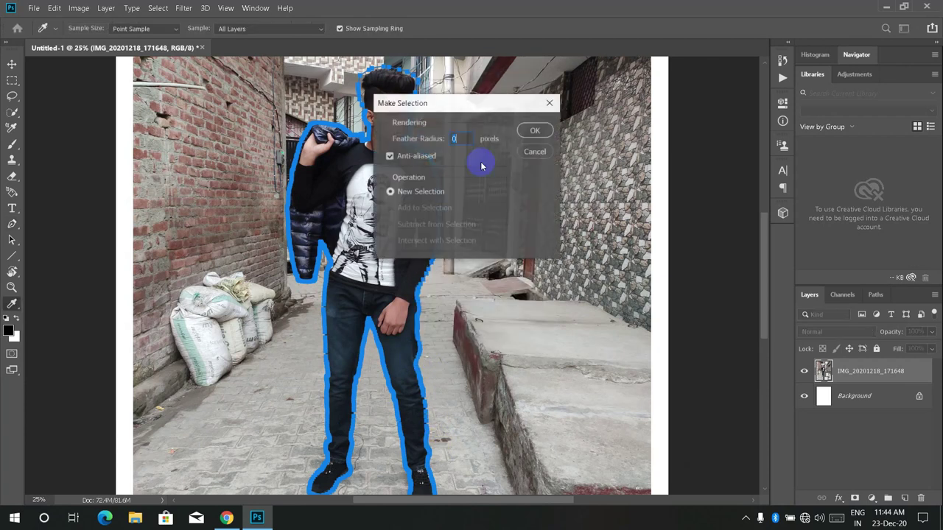
left_click(535, 133)
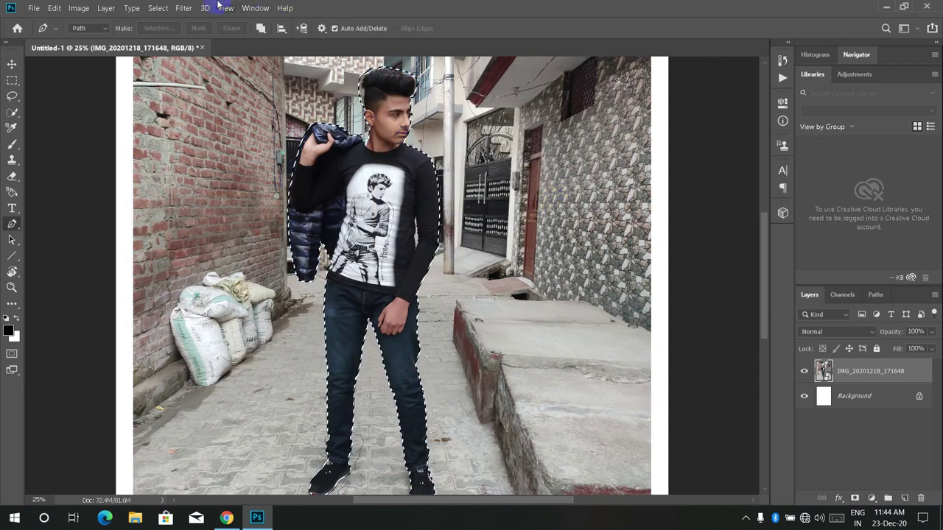
Step: Open Refine Edge on the selection and zoom to 100% on the man's head
left_click(158, 8)
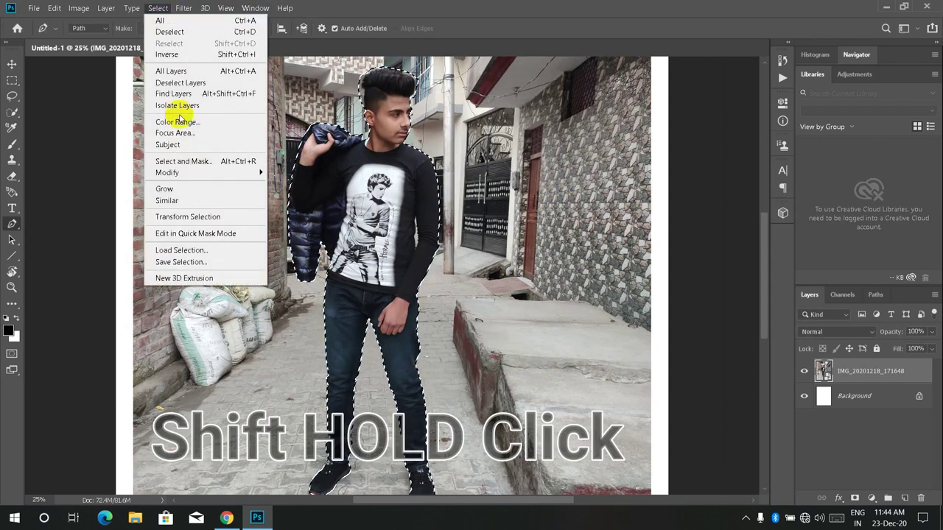
left_click(185, 161, "shift")
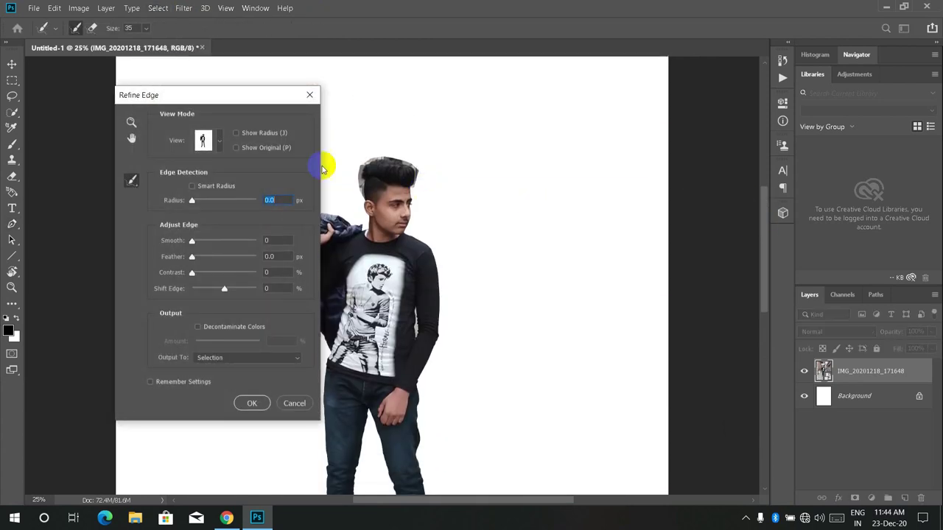
key("ctrl+plus")
key("ctrl+plus")
key("ctrl+plus")
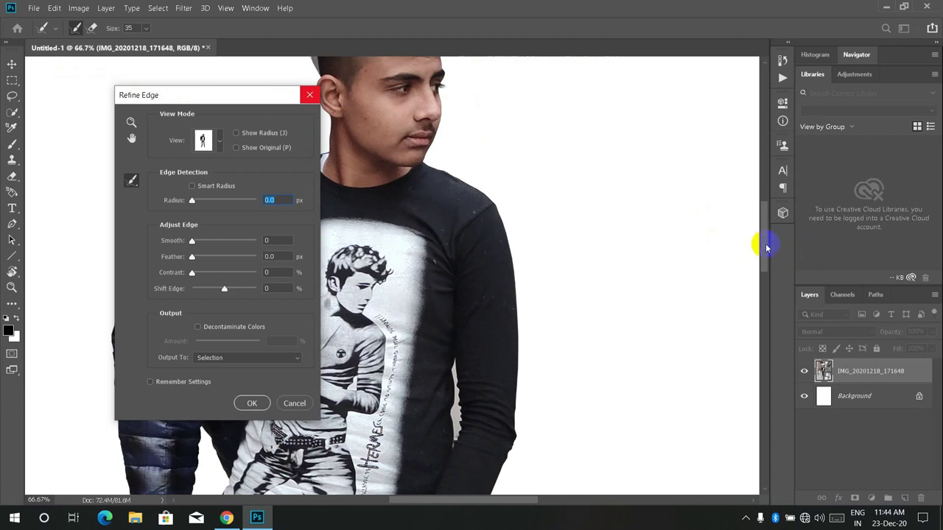
left_click_drag(766, 248, 778, 199)
left_click_drag(200, 101, 653, 122)
key("ctrl+plus")
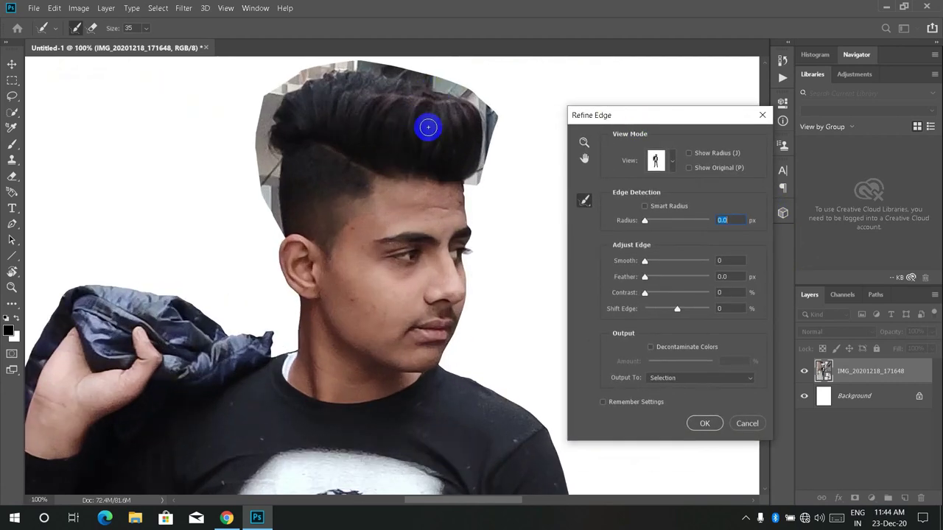
left_click(194, 154)
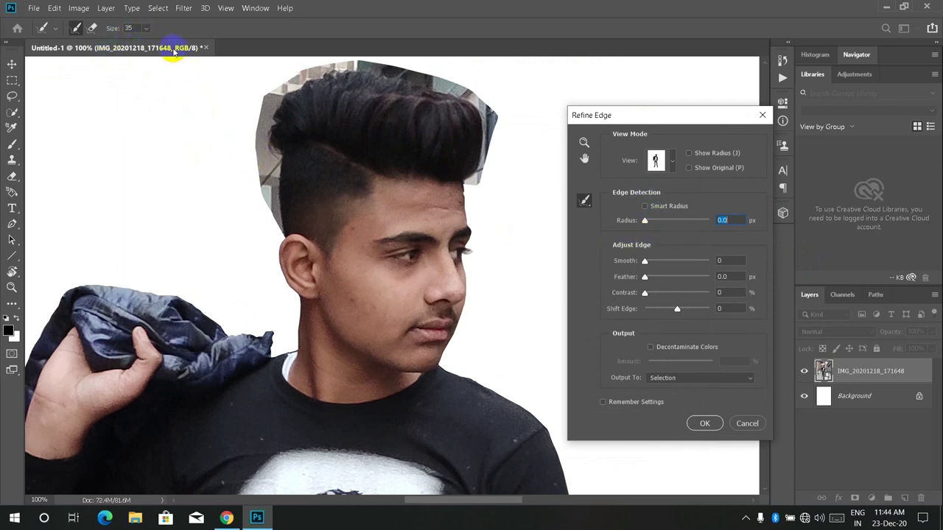
Step: With a size-50 refine brush, paint along the hair edges and apply the refinement
left_click(145, 30)
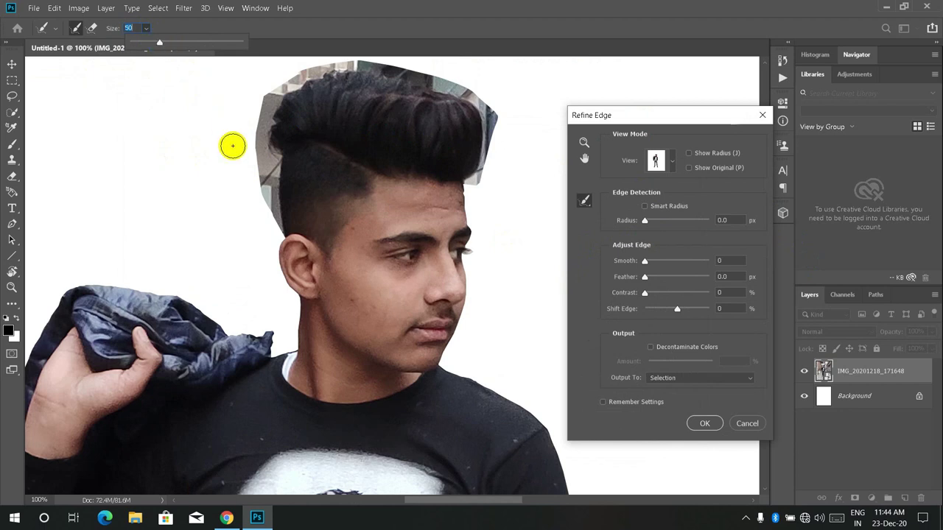
left_click_drag(257, 118, 275, 227)
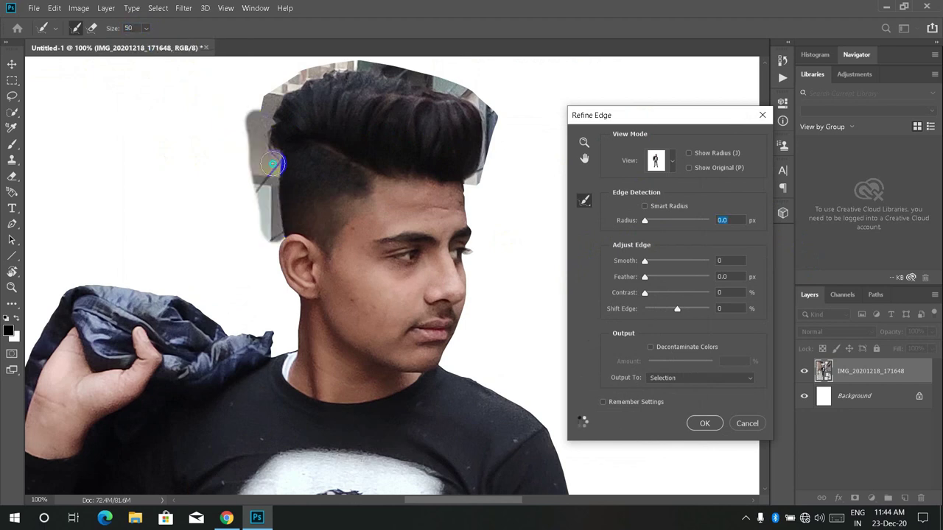
left_click_drag(301, 78, 287, 79)
left_click_drag(404, 76, 412, 84)
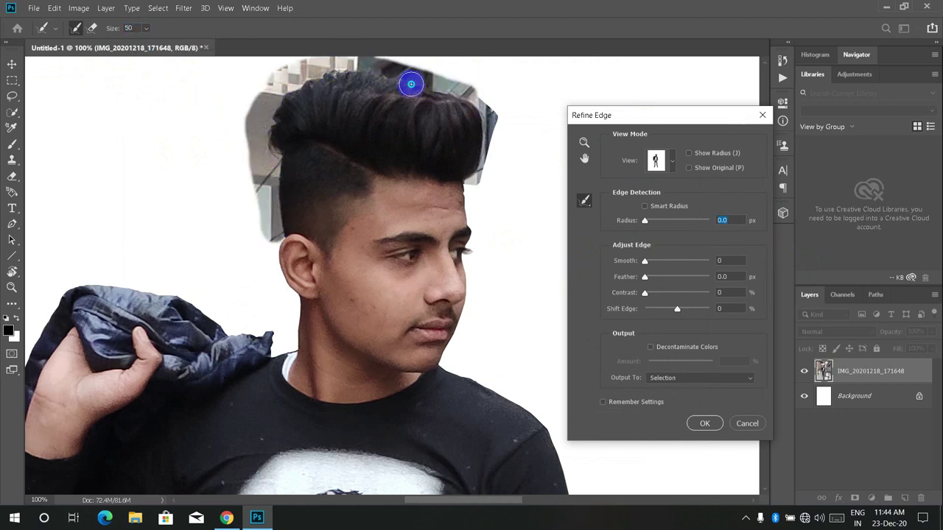
left_click_drag(480, 119, 486, 195)
mouse_move(492, 137)
left_mouse_down()
mouse_move(474, 79)
mouse_move(517, 166)
left_mouse_up()
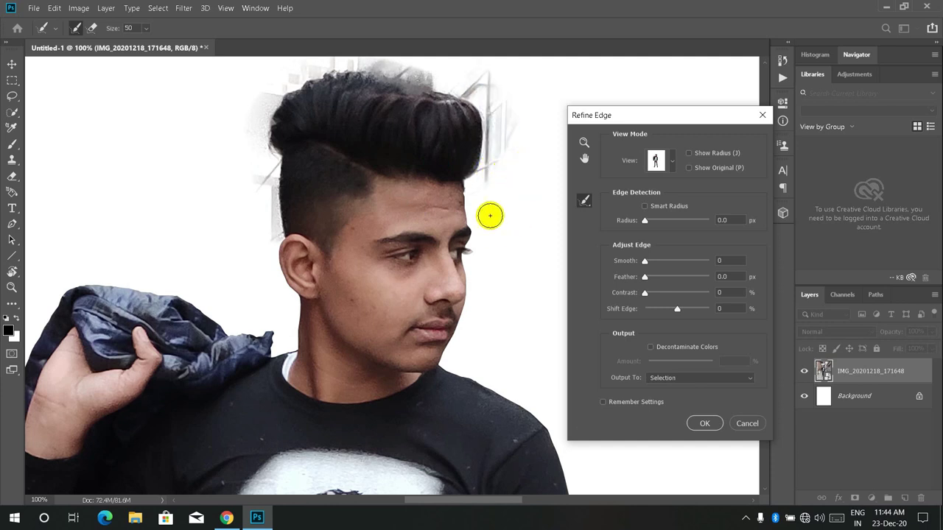
left_click_drag(473, 251, 475, 252)
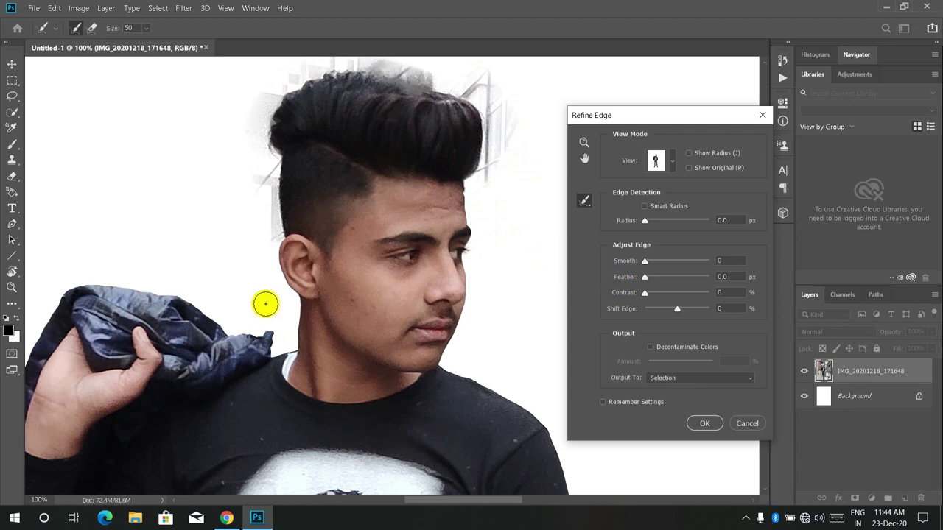
left_click(692, 426)
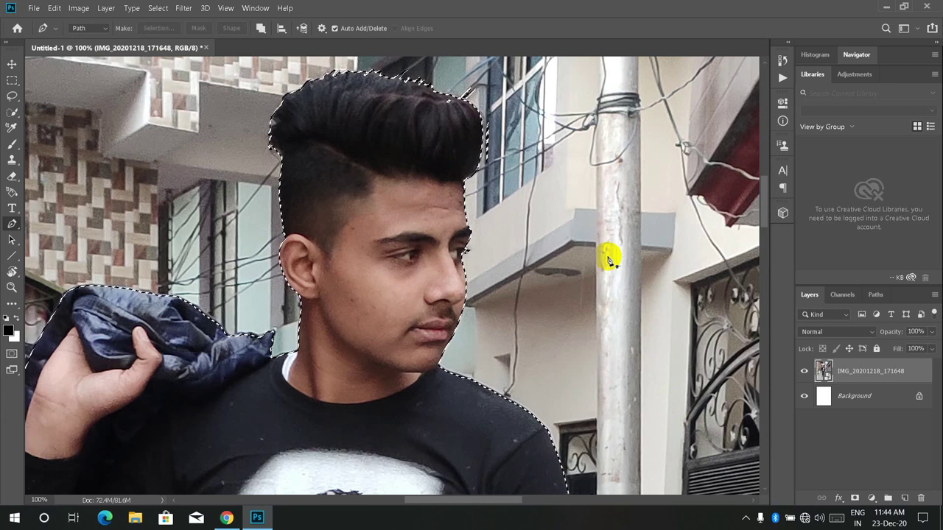
Step: Mask the man's layer, then drag the pexels-erik-mclean-4692095 car photo in from the desktop
left_click(541, 255)
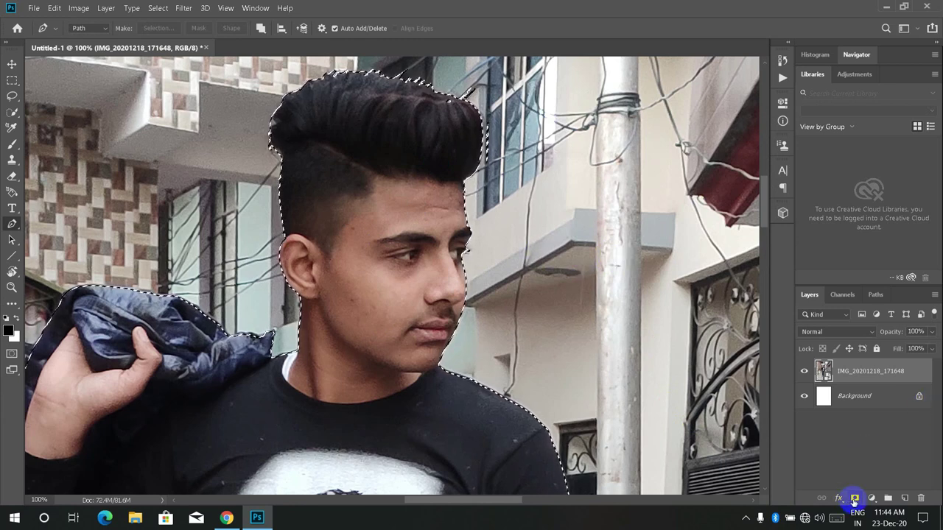
left_click(855, 499)
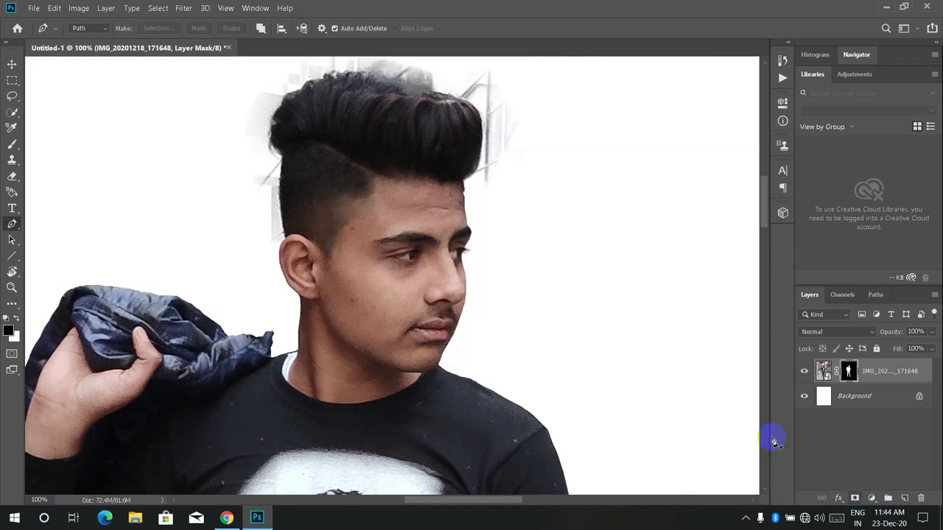
scroll(539, 299, "down", 2)
scroll(540, 300, "down", 1)
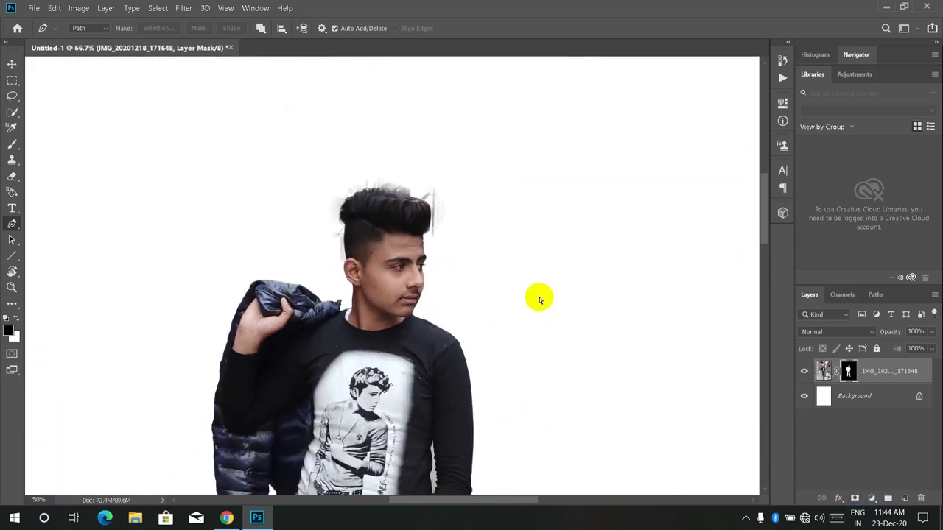
scroll(539, 300, "down", 2)
scroll(540, 300, "down", 1)
scroll(540, 300, "down", 1)
scroll(540, 300, "up", 2)
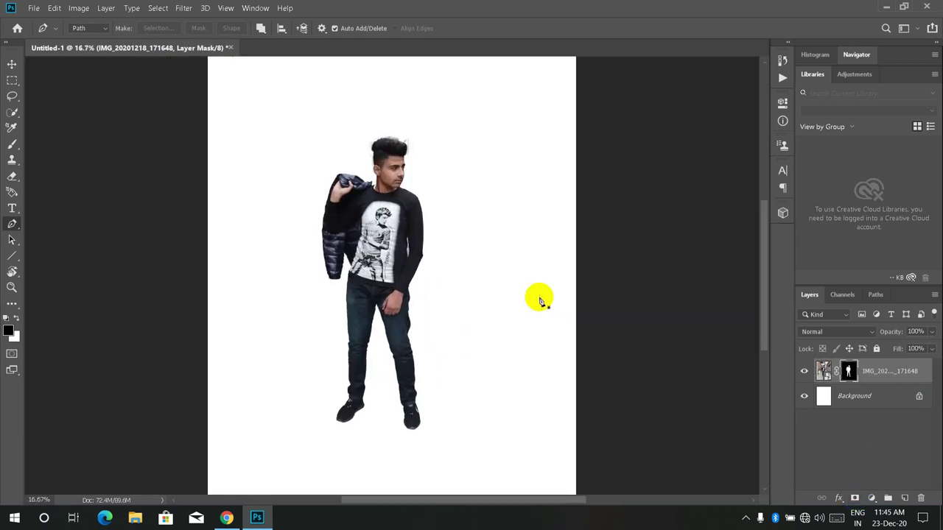
left_click(885, 6)
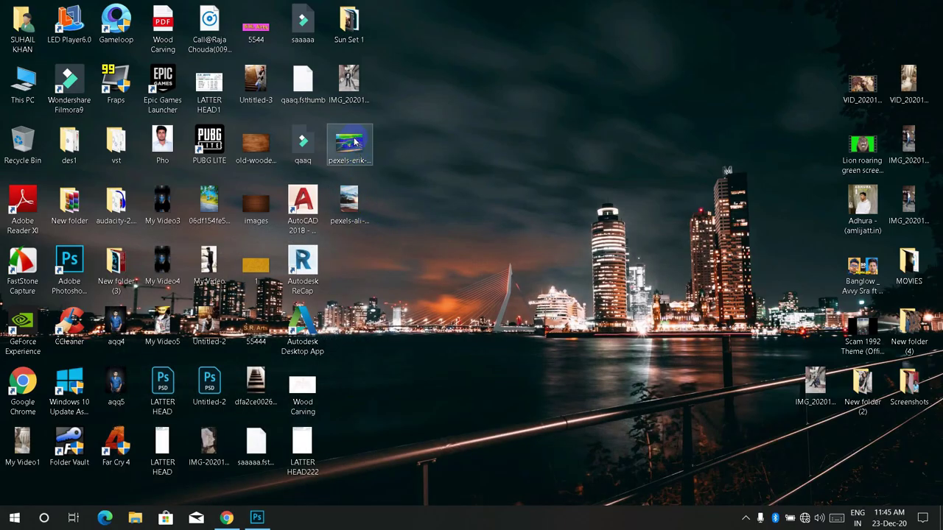
mouse_move(346, 148)
left_mouse_down()
mouse_move(495, 99)
mouse_move(452, 151)
left_mouse_up()
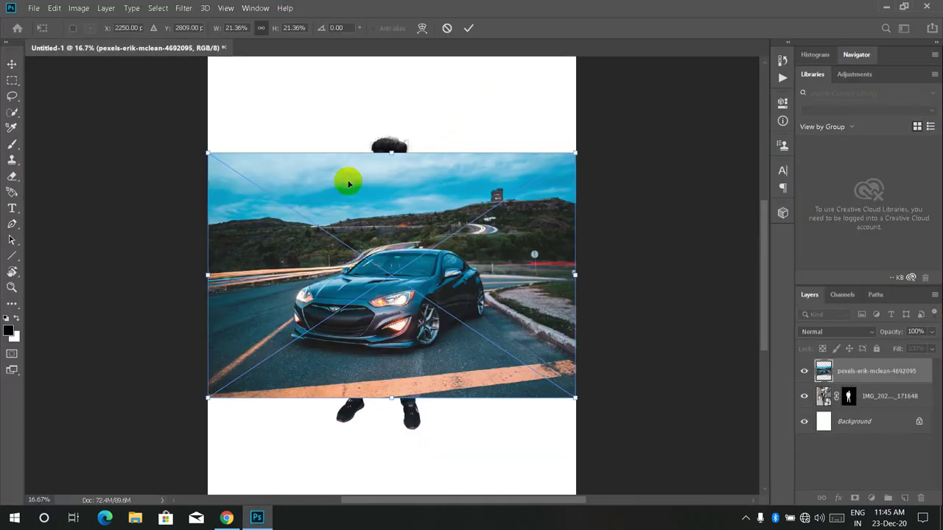
Step: Scale the car photo to cover the canvas and move its layer beneath the man
left_click_drag(209, 154, 642, 295)
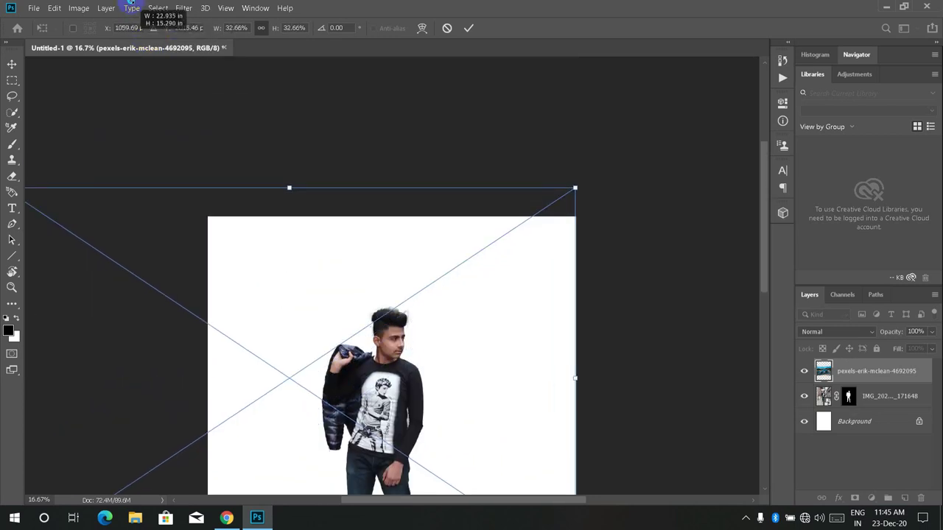
key("ctrl+minus")
key("ctrl+minus")
key("ctrl+minus")
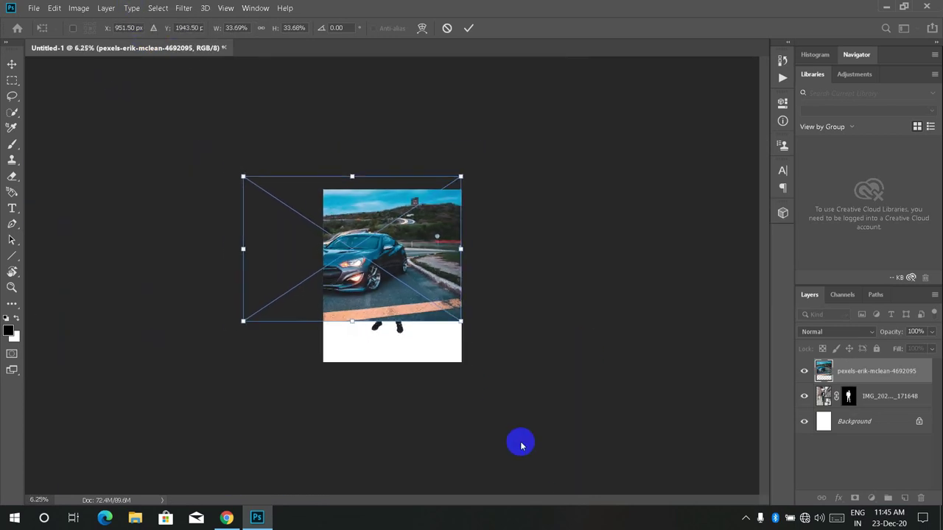
left_click_drag(452, 331, 497, 406)
left_click_drag(440, 368, 422, 350)
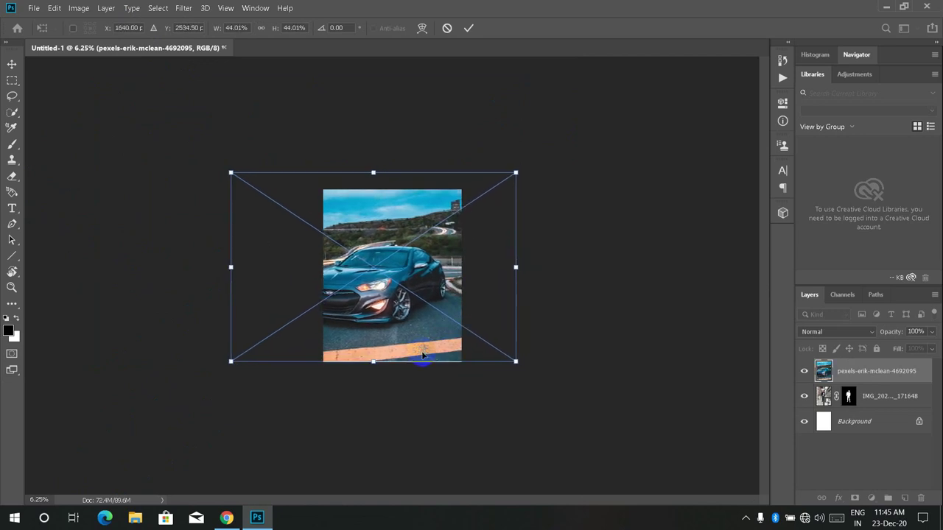
key("p")
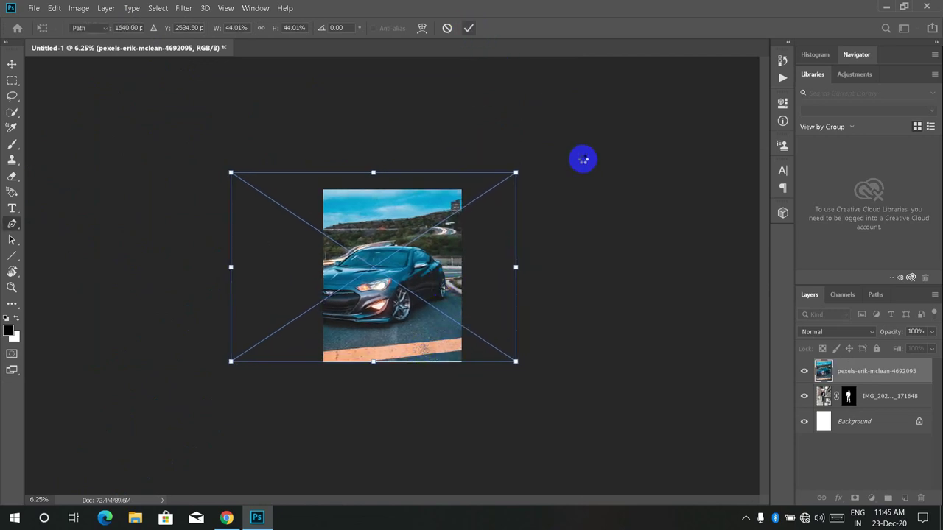
key("Return")
left_click_drag(852, 374, 857, 406)
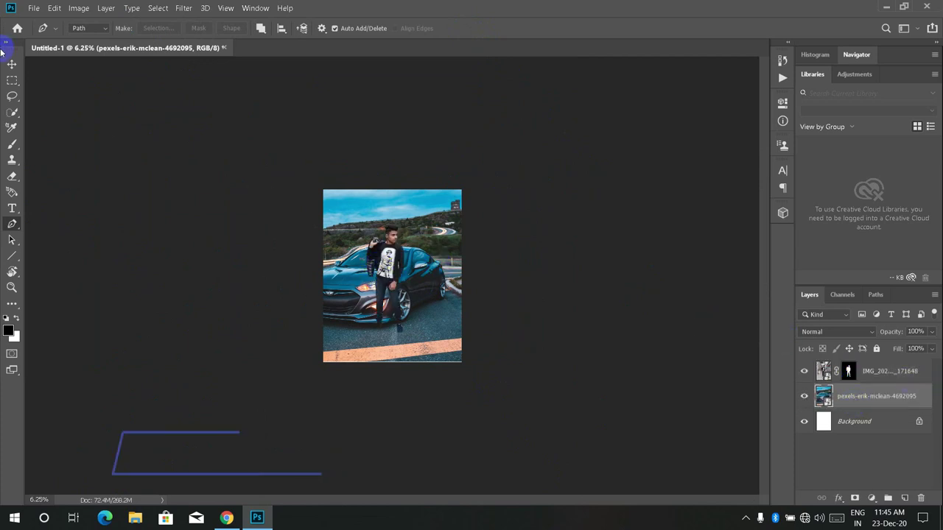
Step: Move the man over the car and begin scaling him up with Free Transform
key("ctrl+plus")
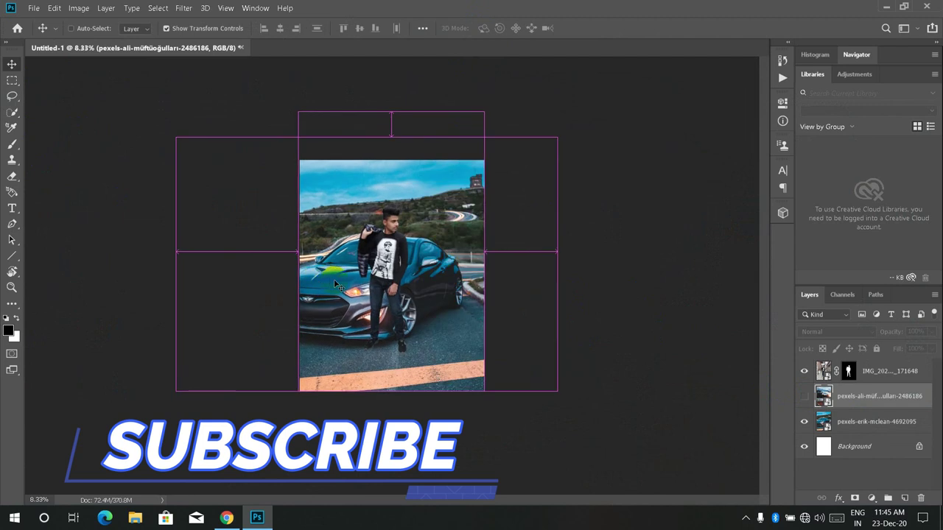
key("ctrl+plus")
key("ctrl+plus")
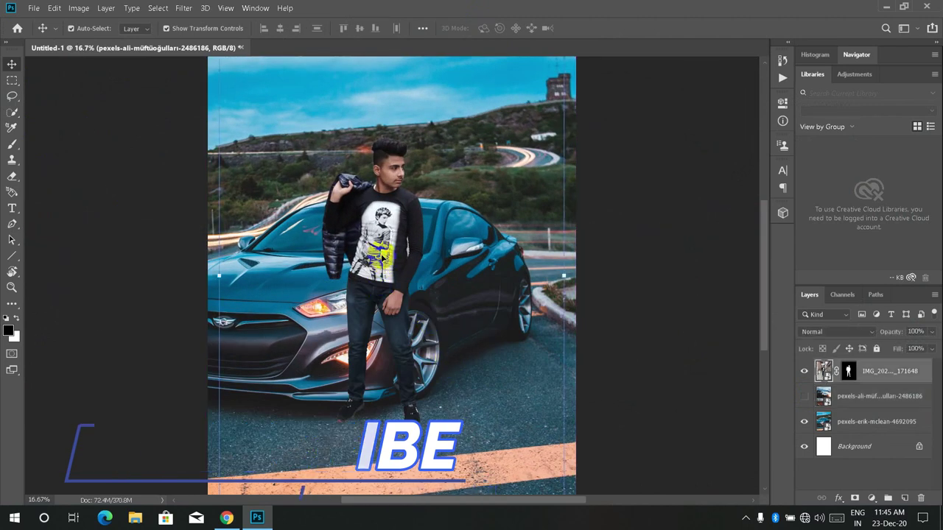
mouse_move(390, 247)
left_mouse_down()
mouse_move(458, 275)
mouse_move(368, 293)
left_mouse_up()
left_click_drag(542, 94, 579, 93)
left_click_drag(764, 214, 756, 265)
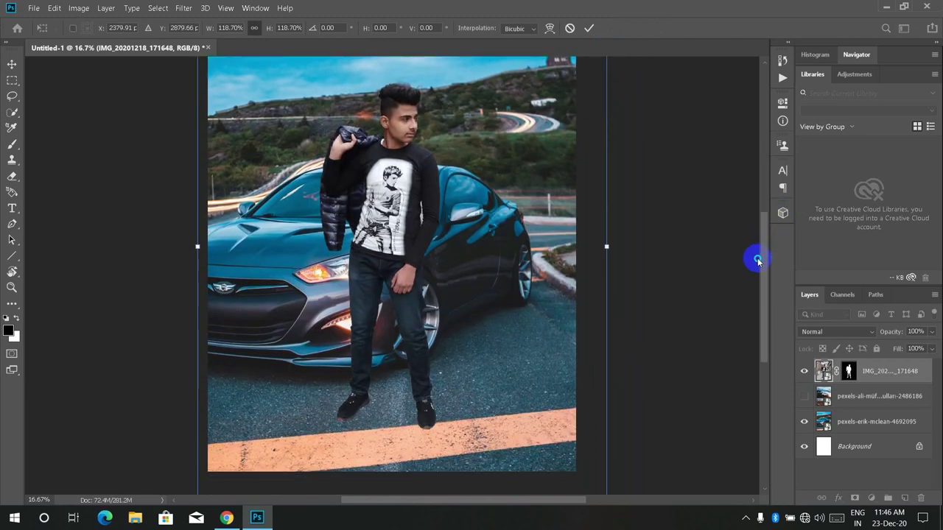
mouse_move(354, 290)
left_mouse_down()
mouse_move(387, 270)
mouse_move(378, 280)
left_mouse_up()
left_click_drag(369, 292, 378, 300)
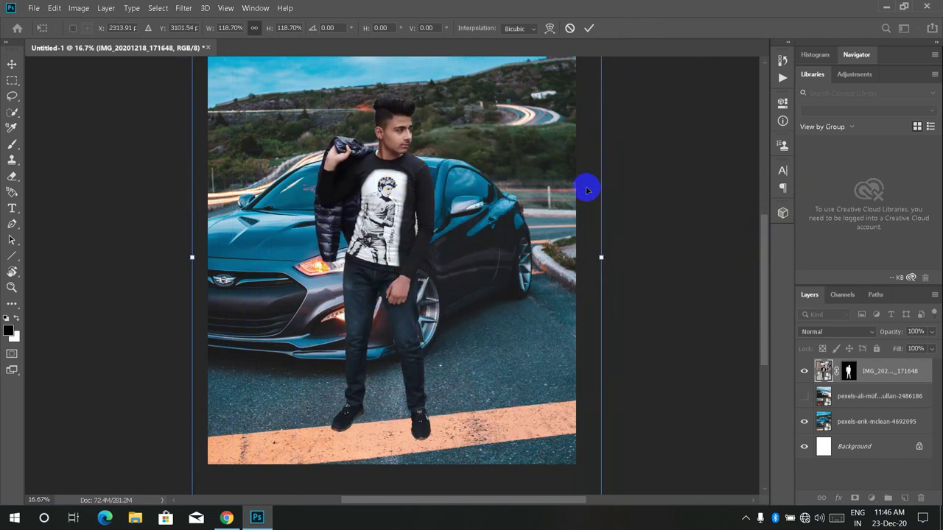
Step: Enlarge the man to about 134%, position him on the road, and commit
key("ctrl+minus")
left_click_drag(392, 293, 411, 296)
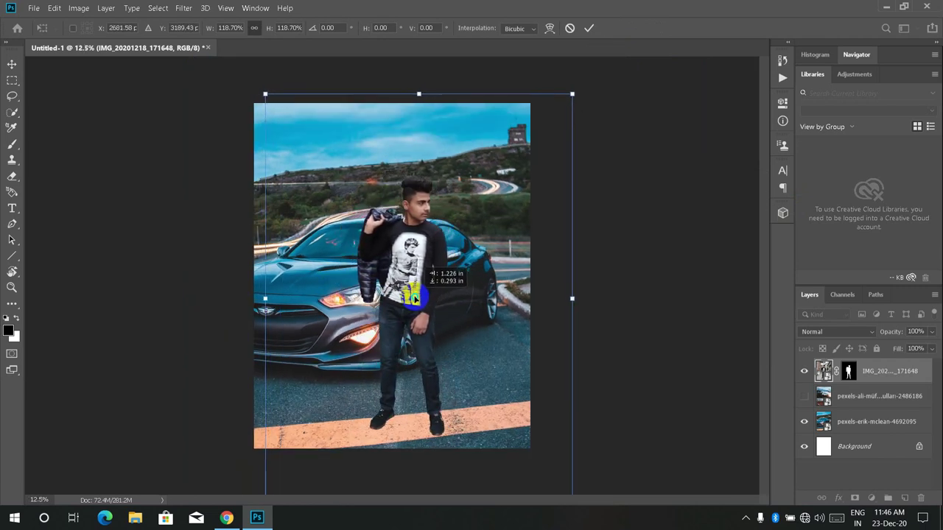
left_click_drag(411, 296, 403, 296)
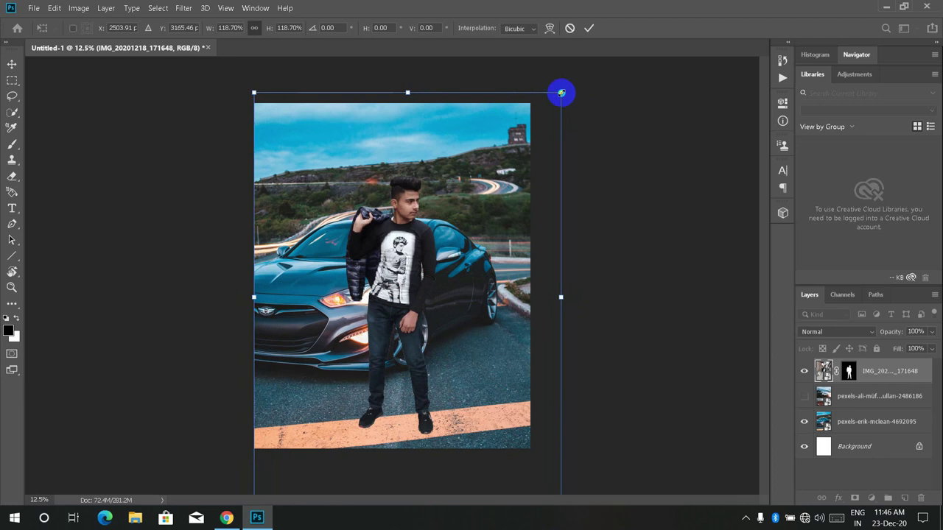
left_click_drag(562, 93, 605, 34)
mouse_move(370, 243)
left_mouse_down()
mouse_move(339, 282)
mouse_move(347, 262)
mouse_move(378, 270)
left_mouse_up()
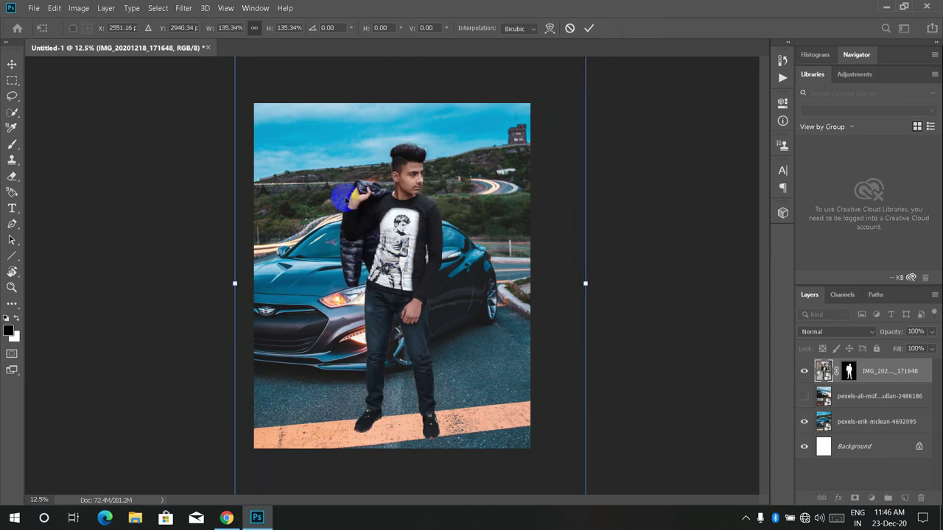
key("ctrl+minus")
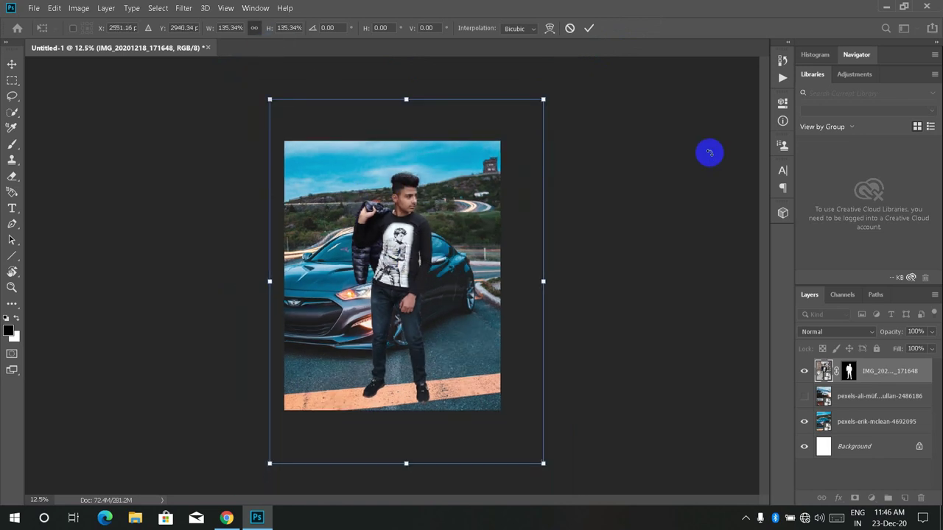
left_click_drag(287, 124, 287, 126)
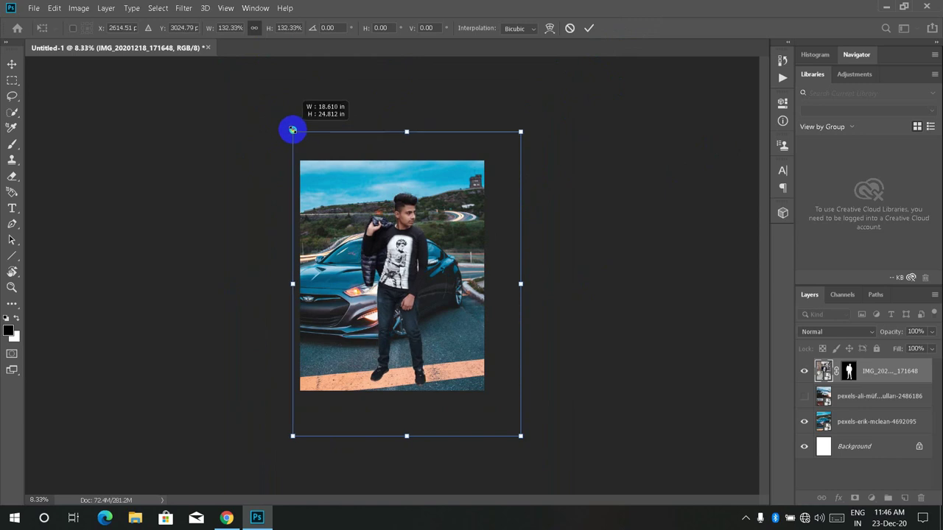
key("Return")
key("ctrl+plus")
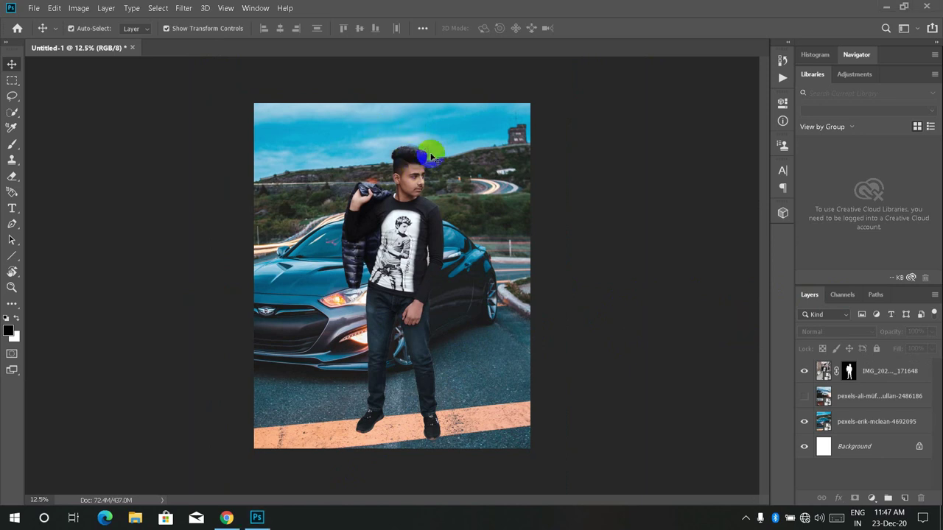
Step: Target the man's layer mask with a 171 px black brush and zoom in on his hair
left_click(395, 289, "ctrl")
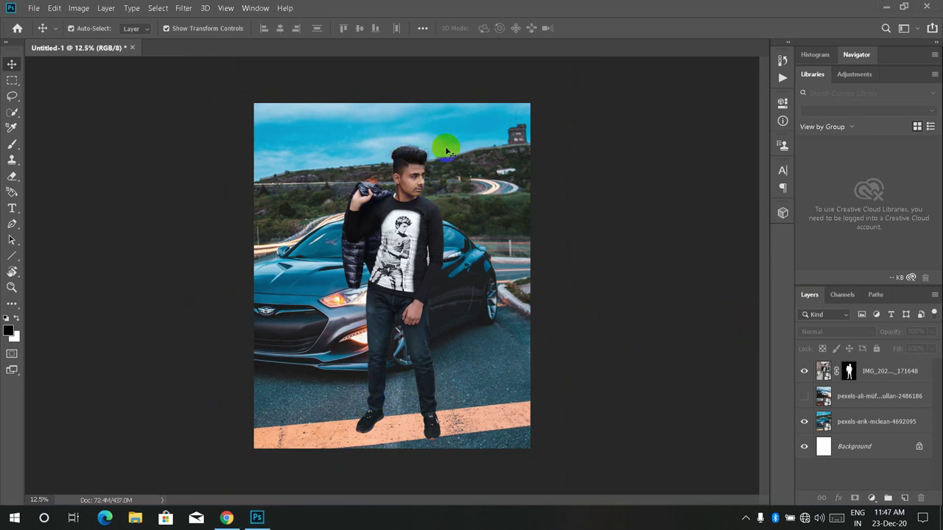
left_click(849, 372)
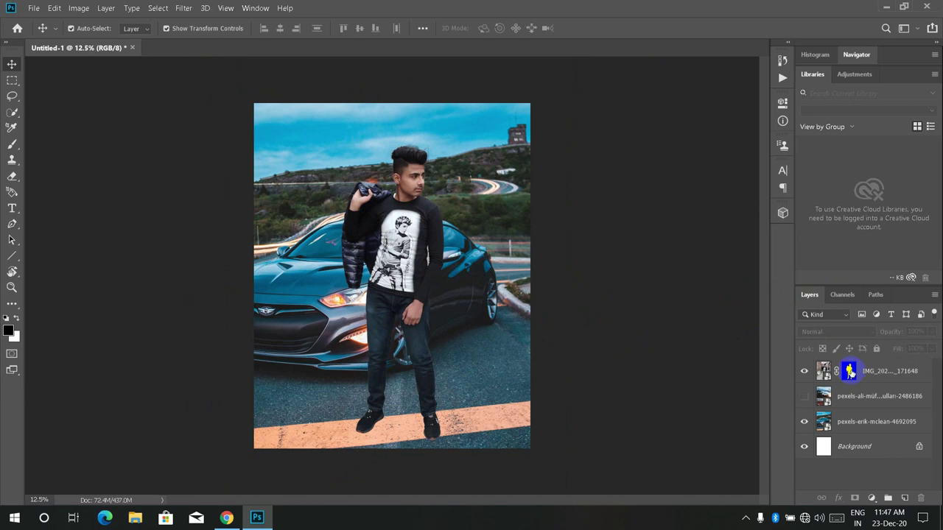
left_click(12, 143)
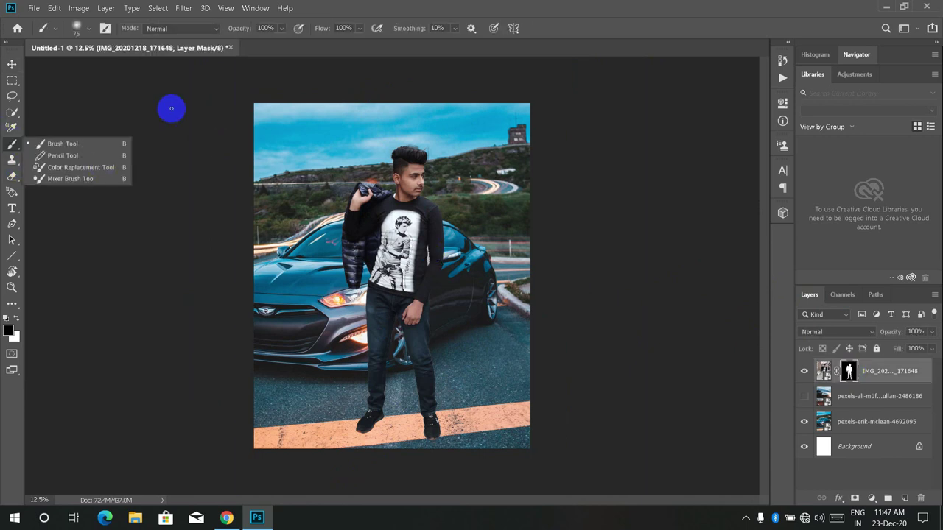
left_click(88, 28)
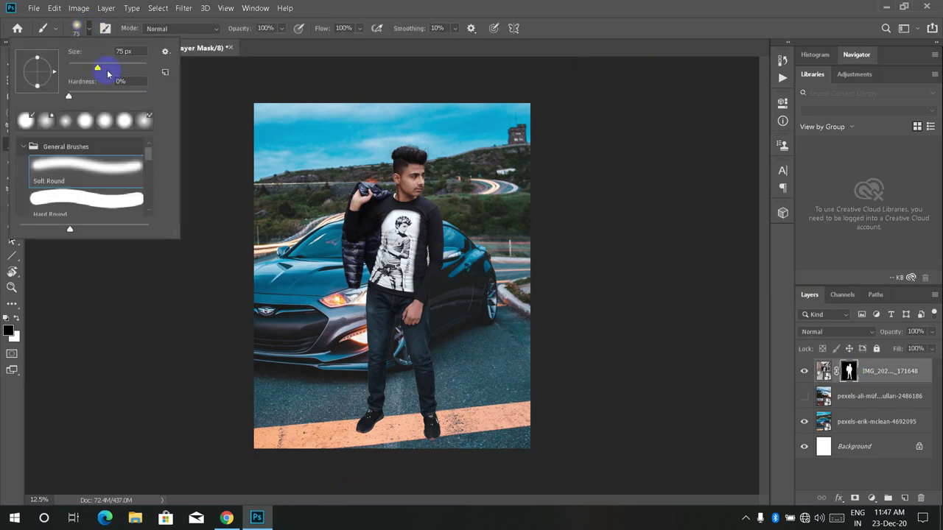
left_click(122, 71)
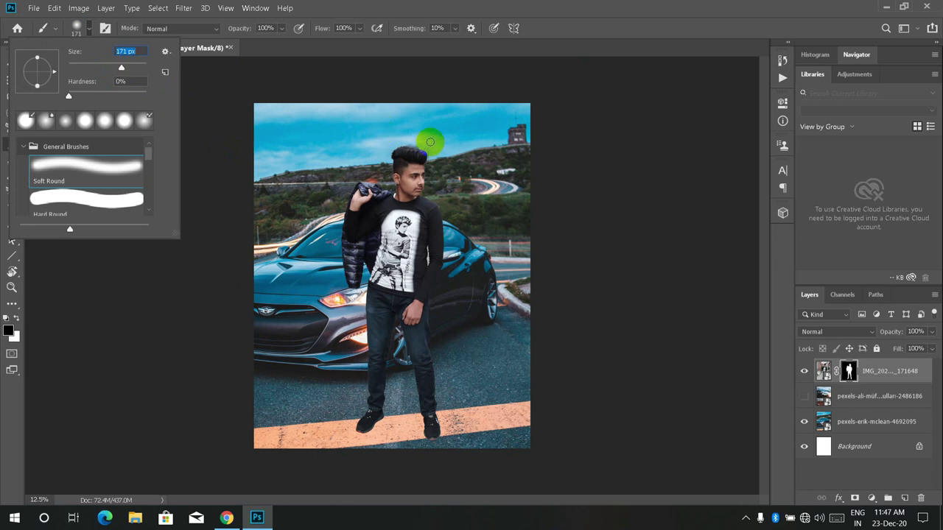
key("Return")
key("ctrl+plus")
key("ctrl+plus")
key("ctrl+plus")
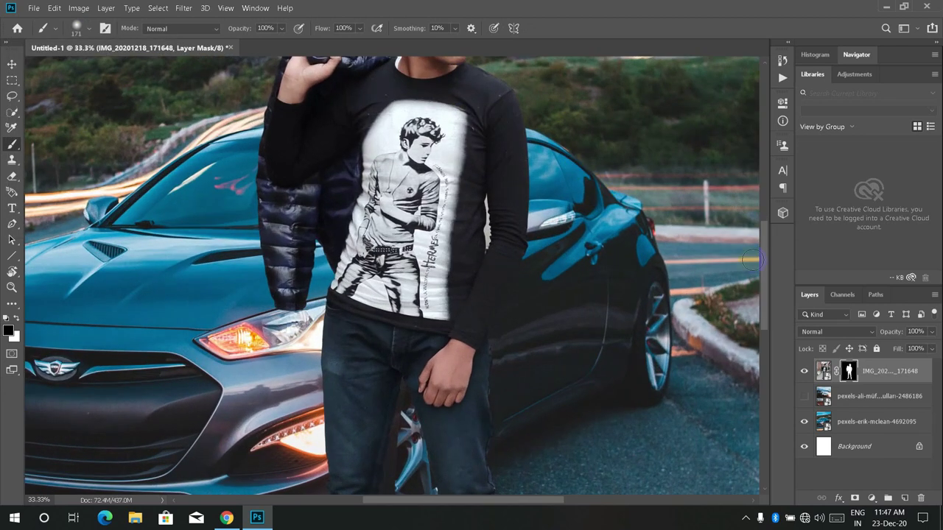
left_click_drag(763, 264, 761, 188)
key("ctrl+plus")
key("ctrl+plus")
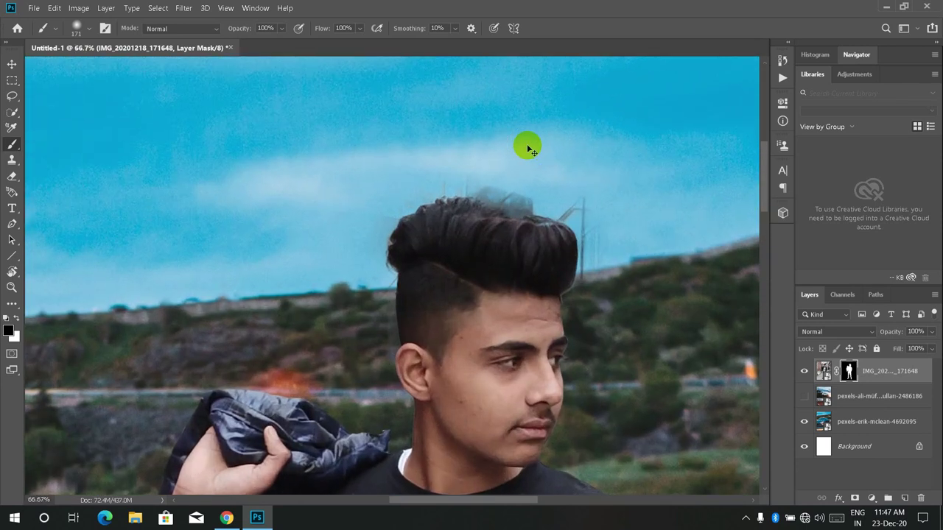
key("ctrl+plus")
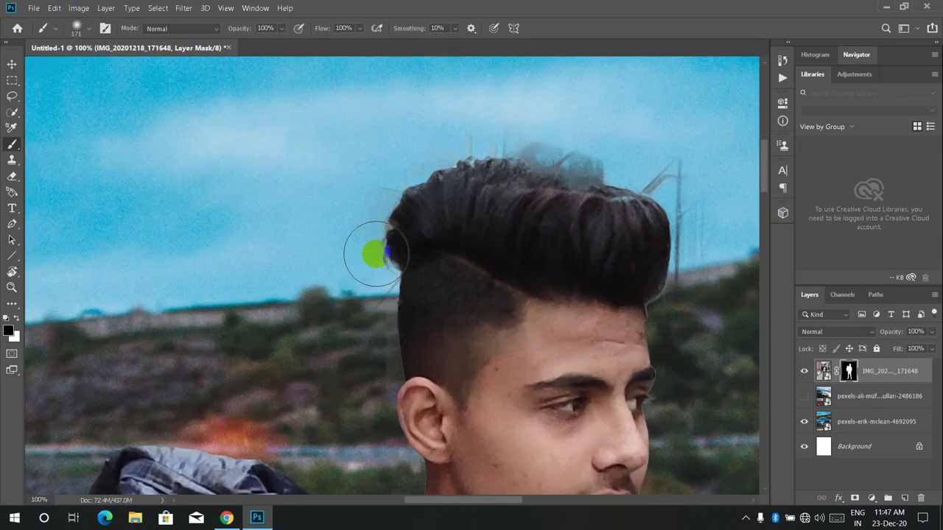
Step: Reduce the mask brush size from 94 px down to 55 px
left_click(88, 30)
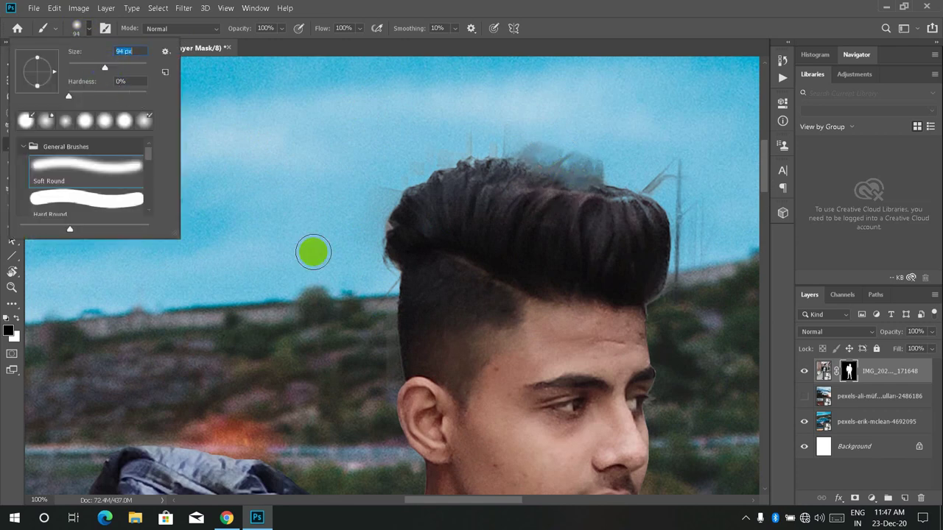
left_click(374, 286)
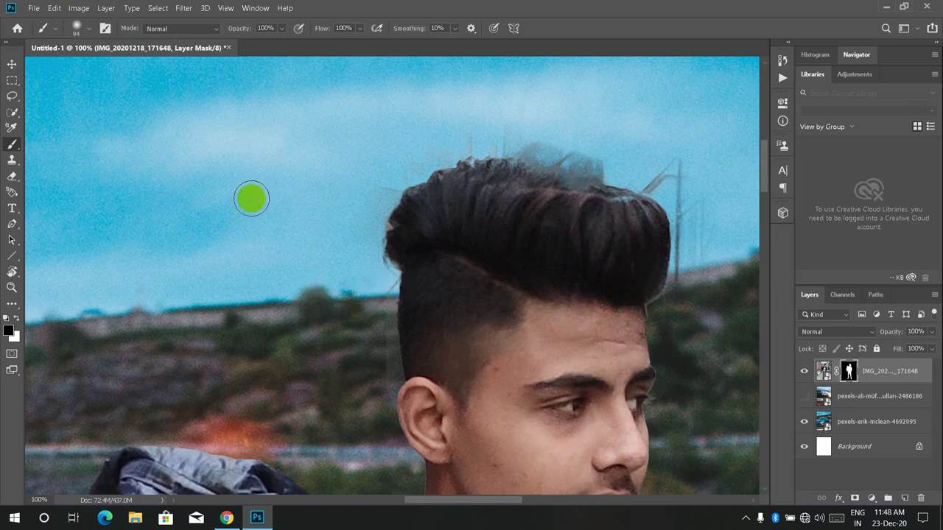
left_click(88, 28)
left_click_drag(99, 67, 91, 67)
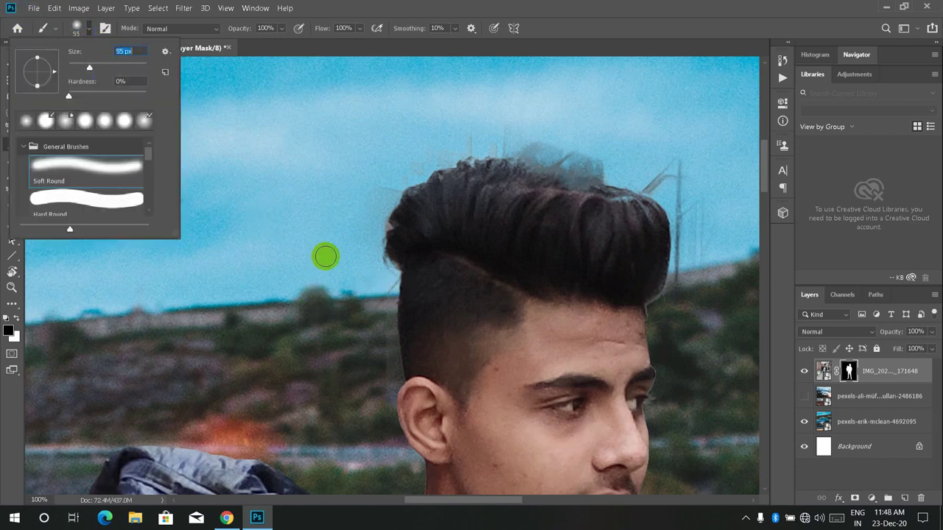
left_click(374, 289)
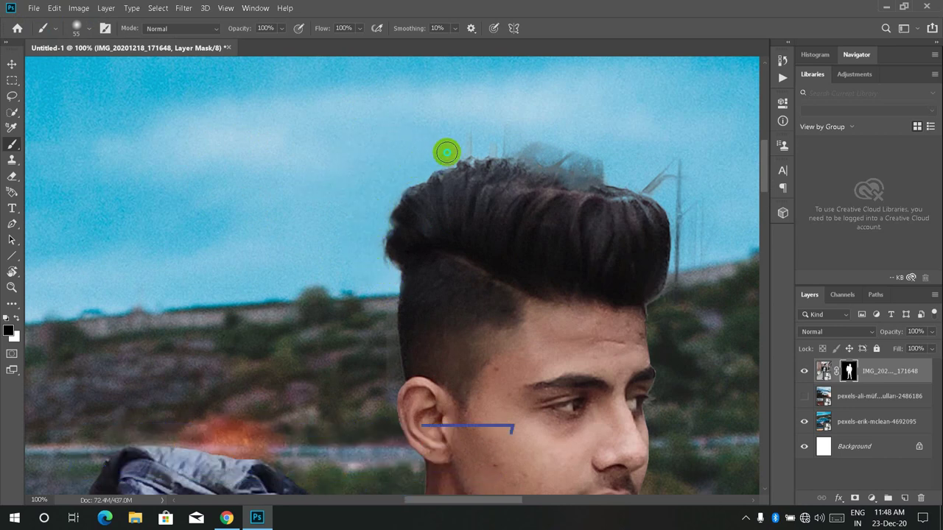
Step: Mask out the grey ghost hair and antenna streak, and clean the mask beside the face
mouse_move(523, 147)
left_mouse_down()
mouse_move(608, 177)
mouse_move(530, 137)
mouse_move(574, 168)
mouse_move(516, 146)
left_mouse_up()
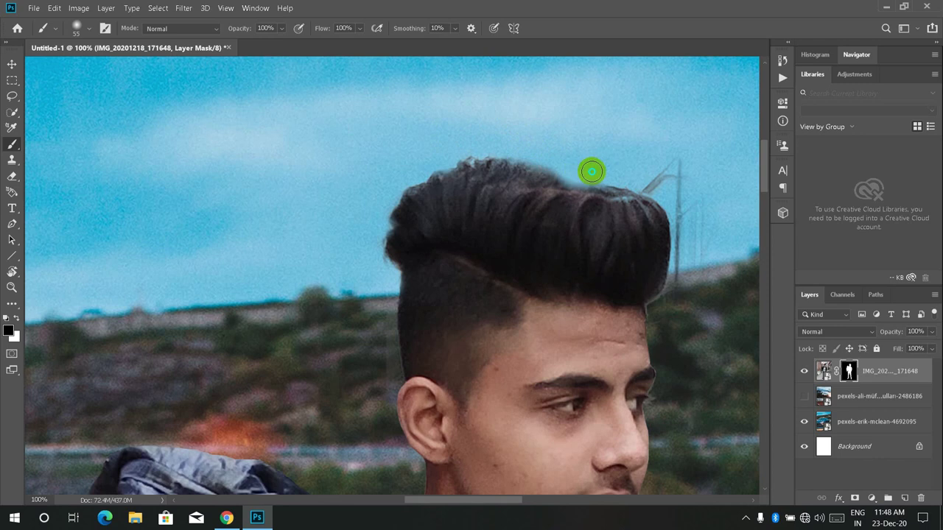
mouse_move(652, 177)
left_mouse_down()
mouse_move(694, 185)
mouse_move(668, 165)
mouse_move(678, 162)
mouse_move(690, 253)
mouse_move(684, 204)
mouse_move(665, 308)
left_mouse_up()
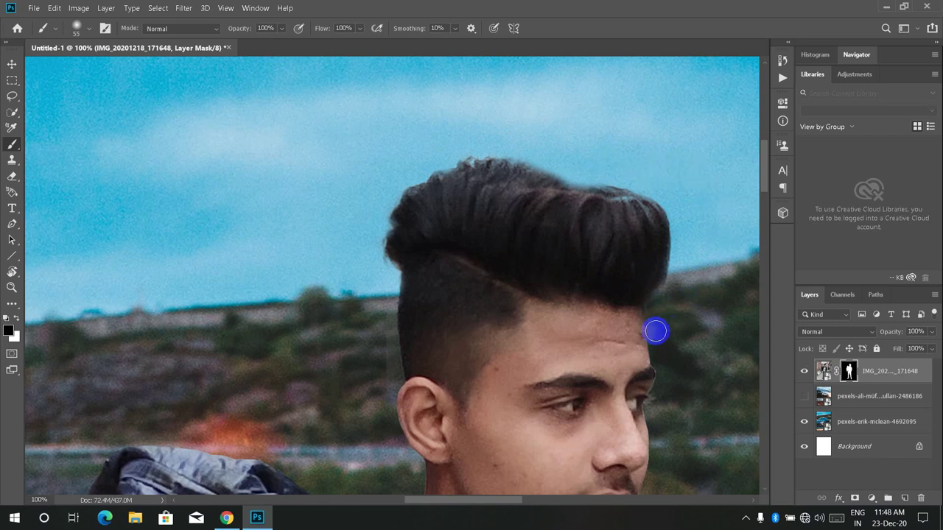
mouse_move(656, 334)
left_mouse_down()
mouse_move(676, 373)
mouse_move(655, 411)
left_mouse_up()
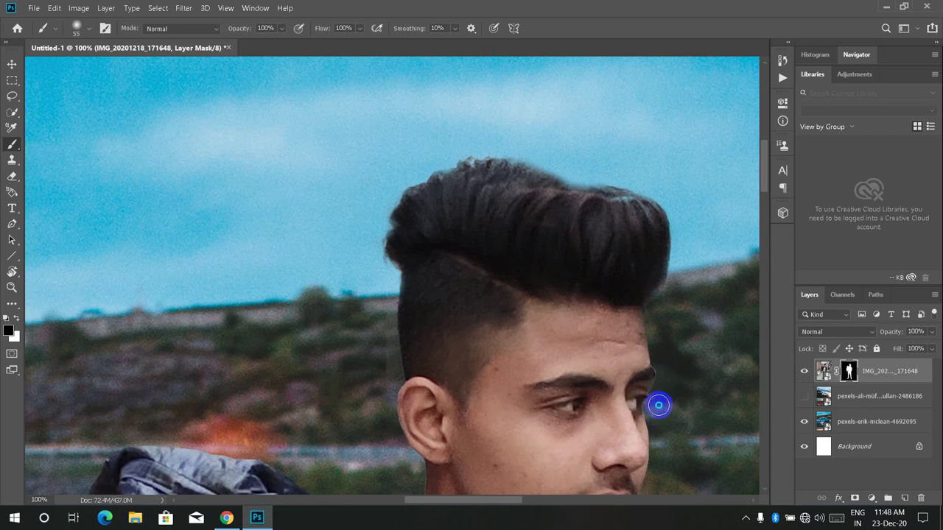
left_click_drag(661, 393, 663, 358)
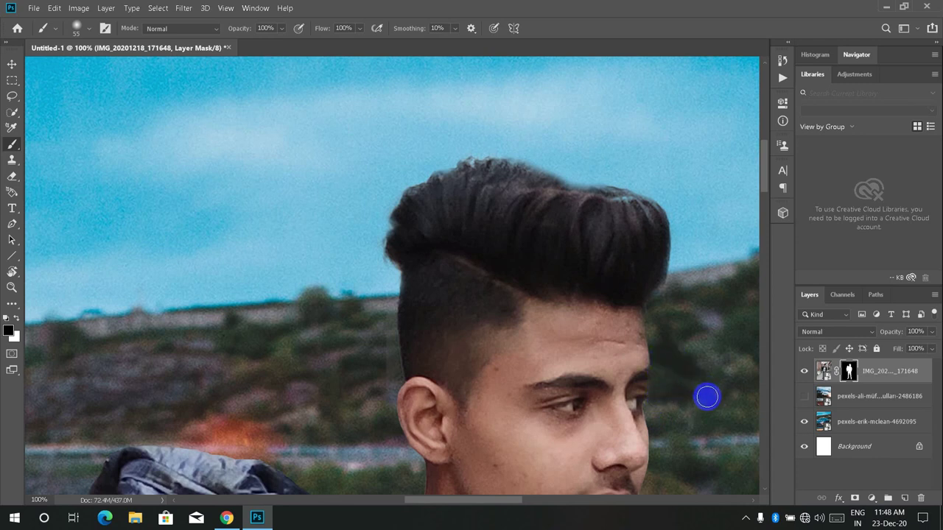
left_click_drag(704, 397, 693, 404)
Step: Refine the mask along the hair, hill and neck edges
scroll(689, 396, "down", 3)
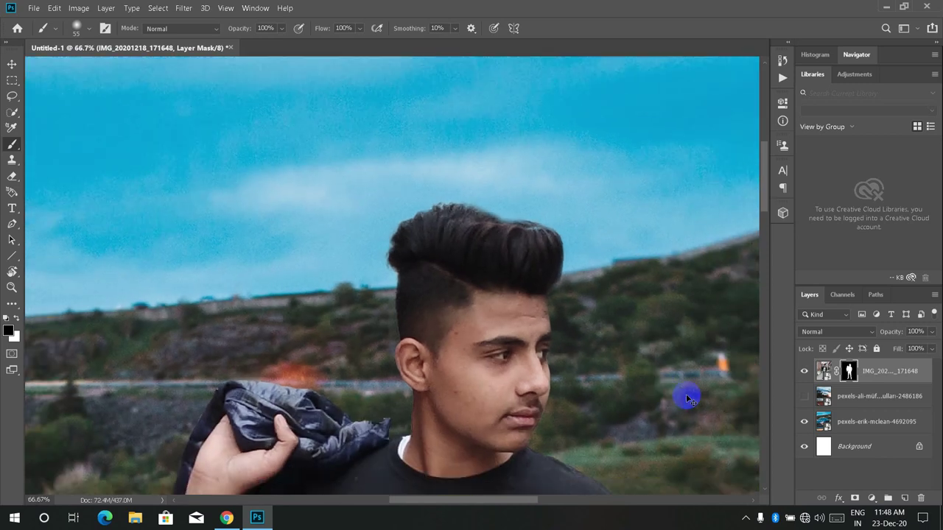
scroll(385, 312, "up", 3)
mouse_move(370, 303)
left_mouse_down()
mouse_move(380, 369)
mouse_move(383, 297)
left_mouse_up()
left_click_drag(376, 264, 394, 457)
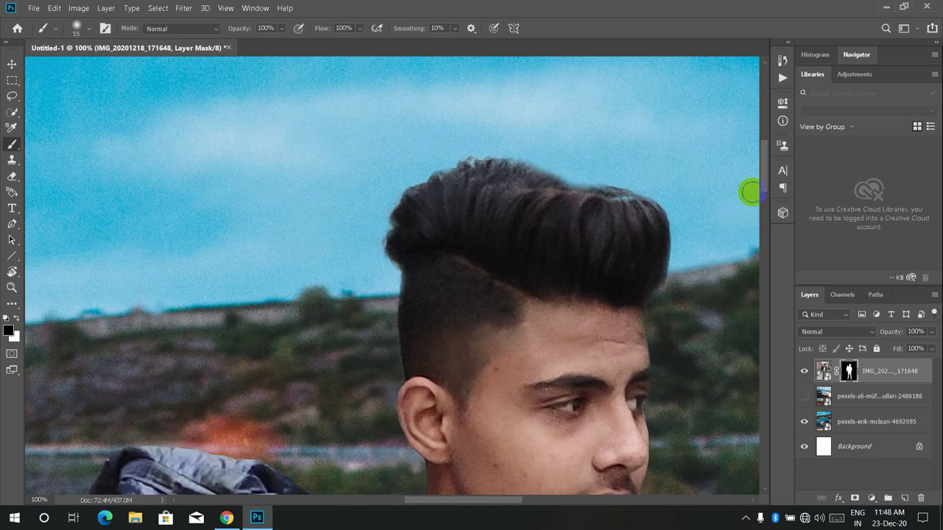
left_click_drag(761, 162, 762, 183)
mouse_move(412, 351)
left_mouse_down()
mouse_move(414, 374)
mouse_move(413, 357)
mouse_move(350, 338)
mouse_move(388, 363)
left_mouse_up()
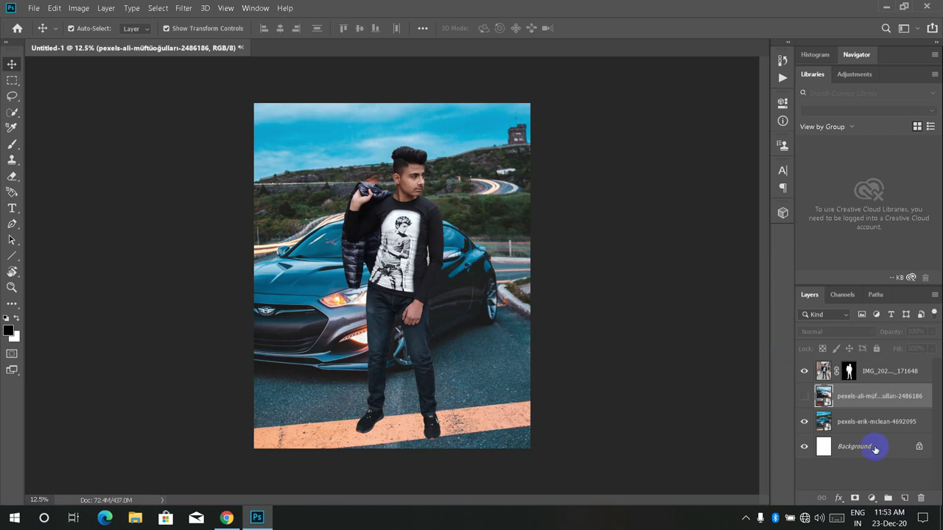
Step: Add a new shadow layer and paint with a soft 511 px brush at the feet
left_click(904, 499)
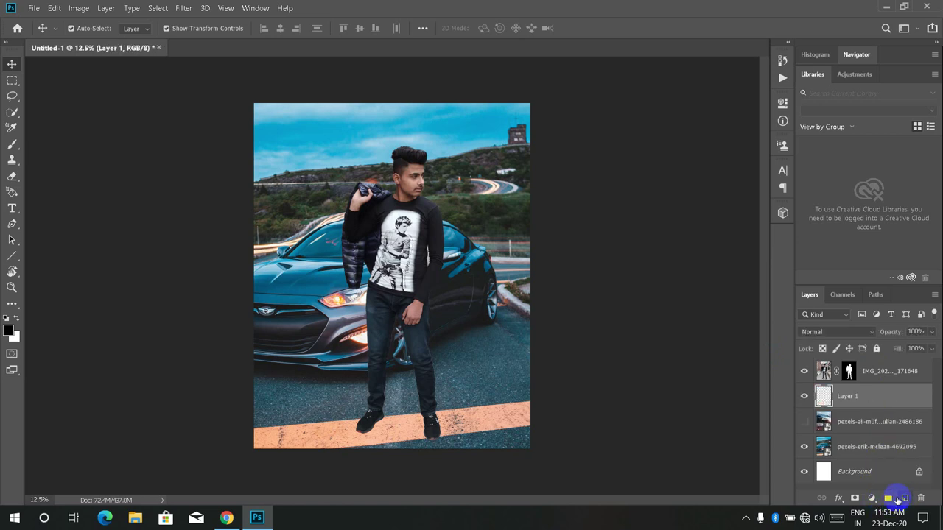
left_click(16, 145)
left_click(77, 28)
left_click_drag(140, 68, 134, 68)
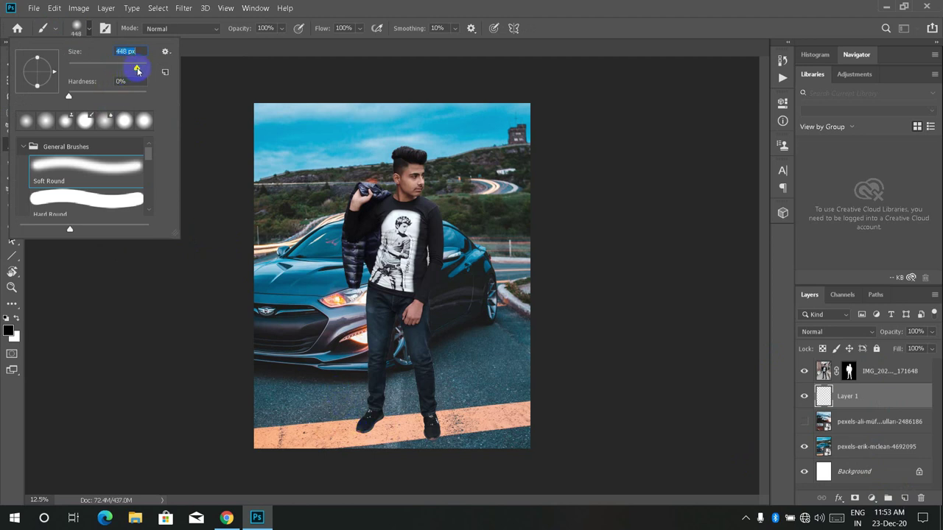
left_click_drag(137, 65, 139, 65)
left_click(366, 425)
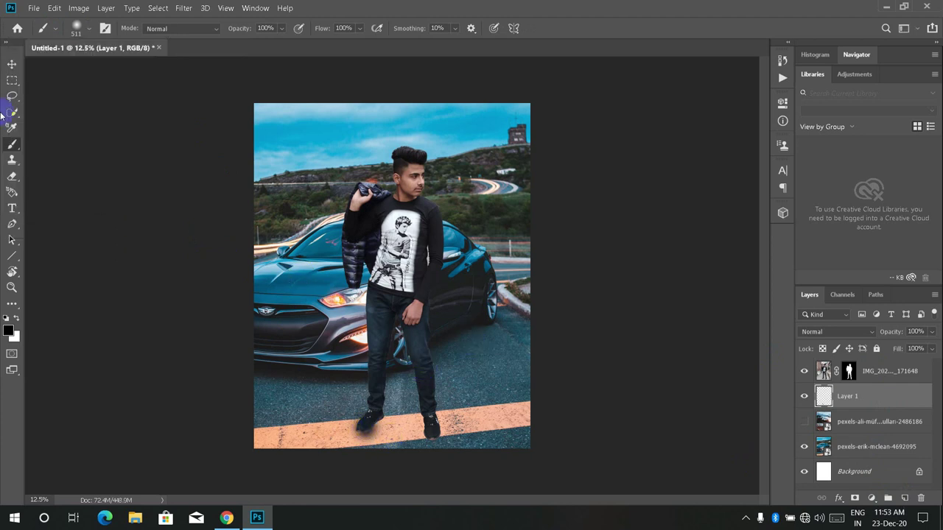
Step: Rotate, scale and skew the shadow down-left along the road under the feet
left_click(12, 64)
mouse_move(372, 398)
left_mouse_down()
mouse_move(392, 408)
mouse_move(413, 372)
left_mouse_up()
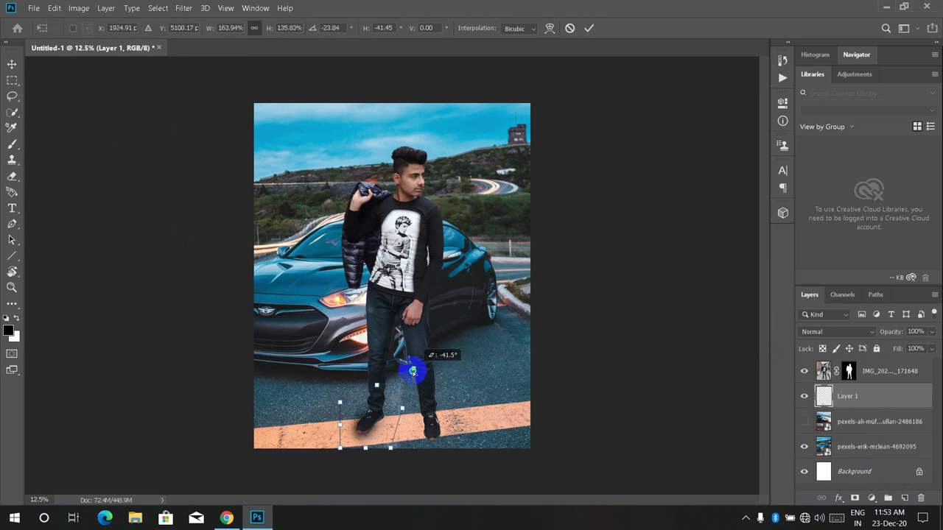
mouse_move(412, 372)
left_mouse_down()
mouse_move(407, 411)
mouse_move(372, 435)
left_mouse_up()
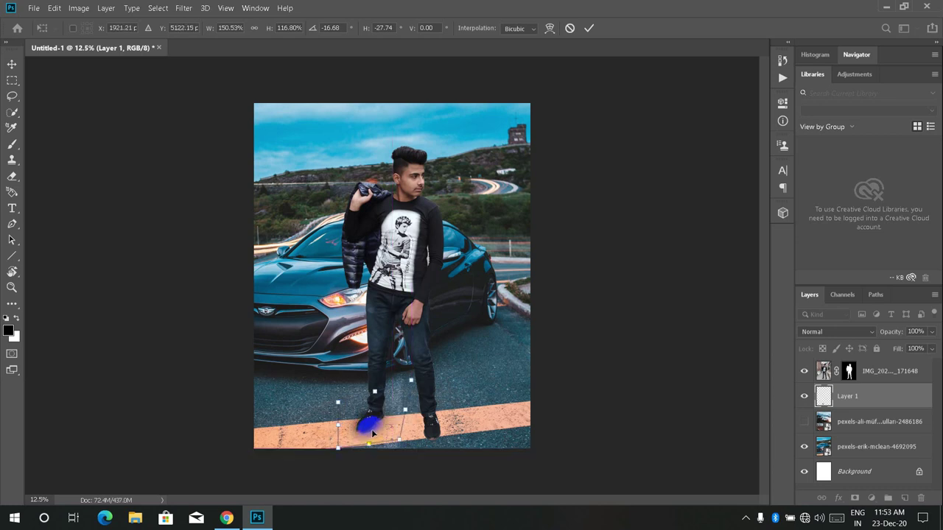
key("ctrl+plus")
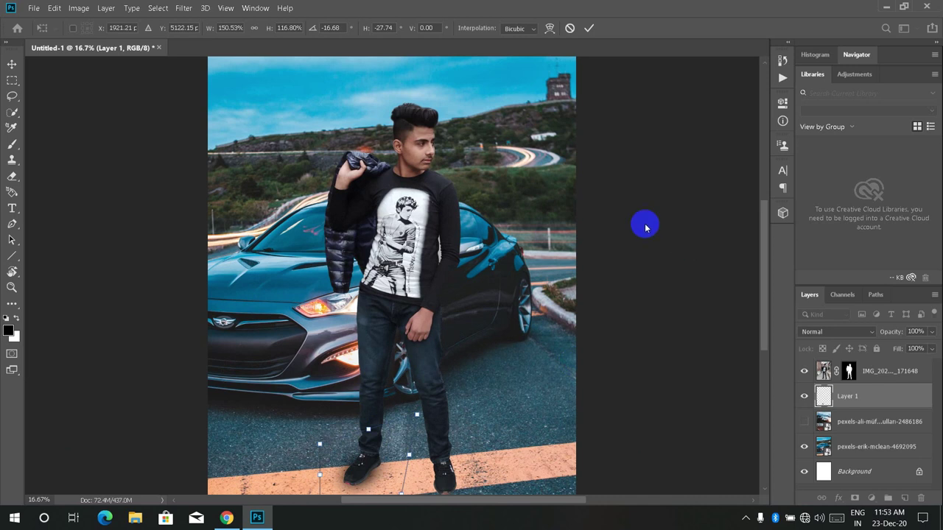
left_click_drag(760, 253, 762, 295)
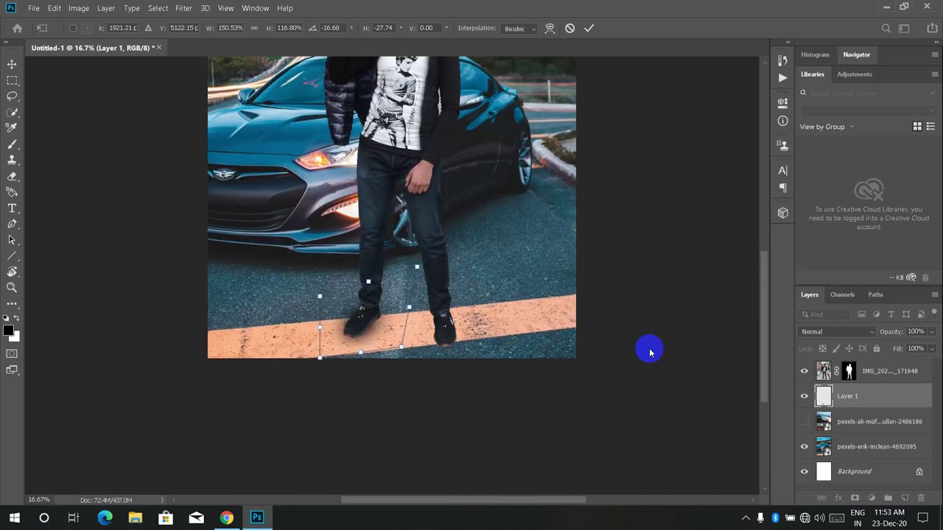
left_click_drag(367, 327, 283, 373)
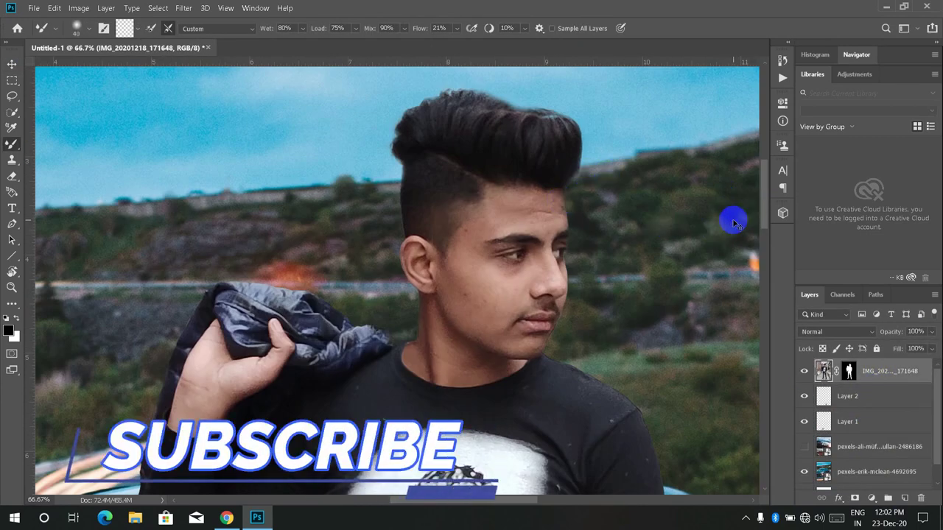
Step: Zoom to 100% and set up a 30 px Content-Aware Spot Healing Brush
key("ctrl+1")
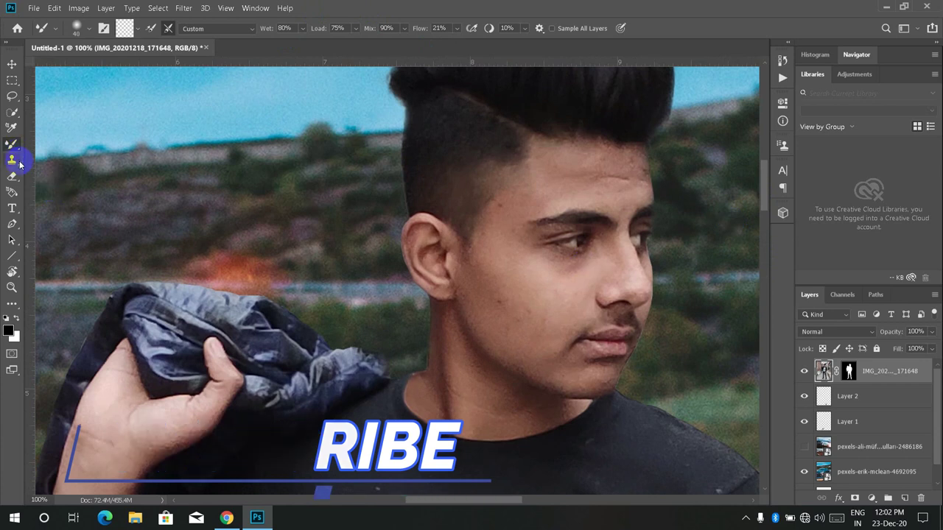
right_click(16, 153)
key("j")
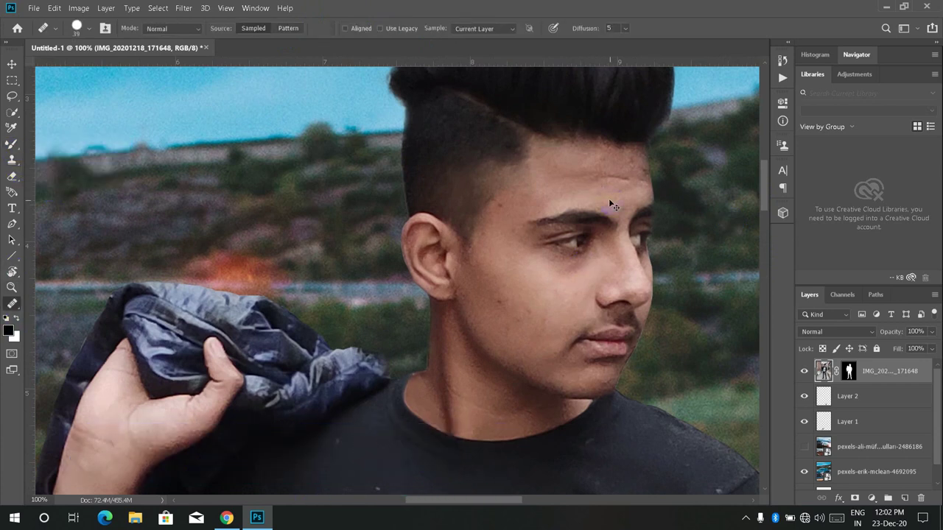
right_click(22, 310)
left_click(74, 302)
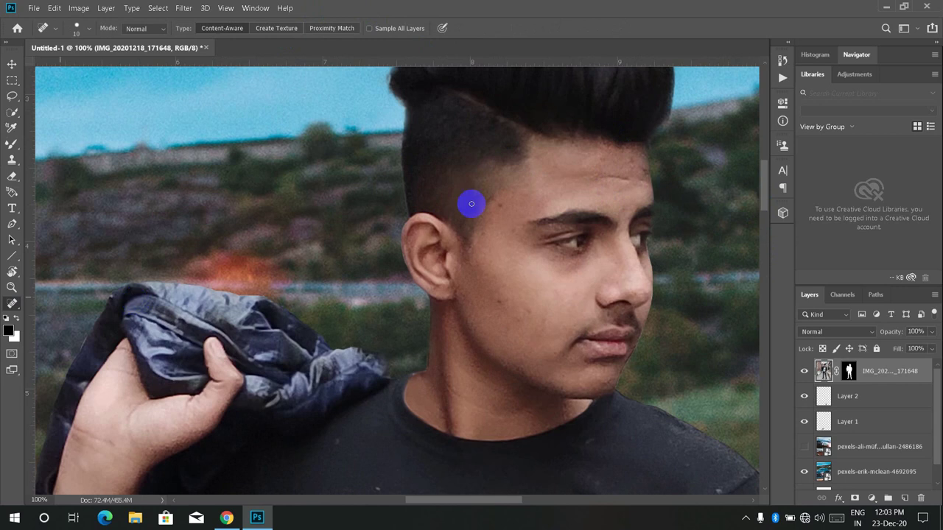
left_click(76, 28)
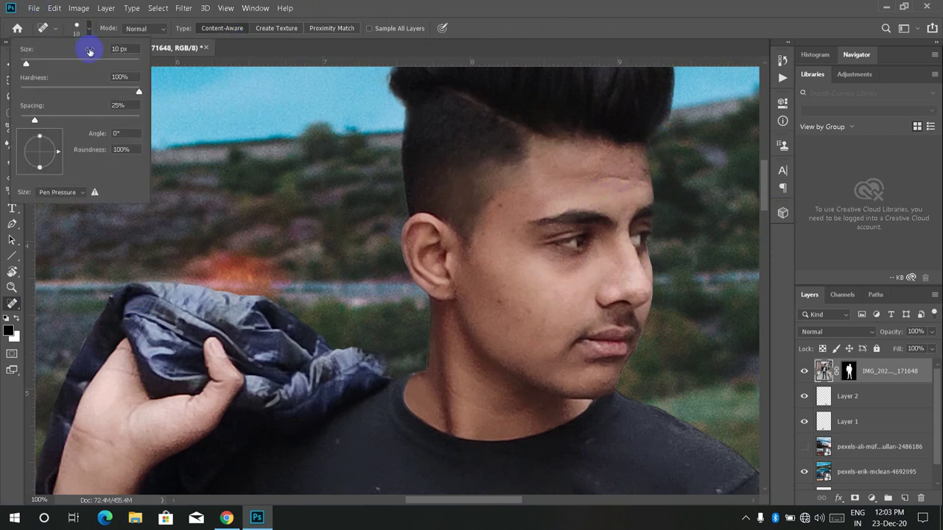
left_click(501, 206)
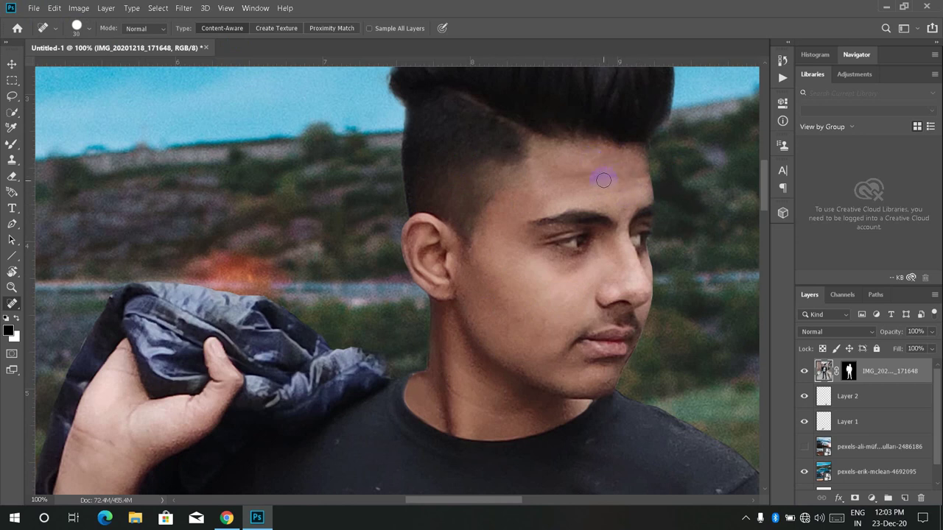
Step: Heal blemishes on the face, near the shirt print and on the right shoulder
left_click_drag(609, 386, 563, 380)
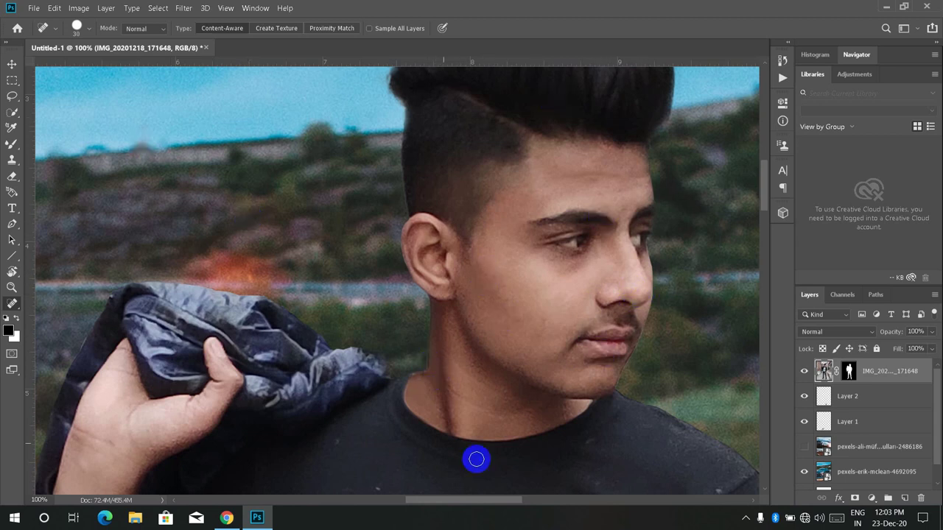
scroll(737, 221, "down", 3)
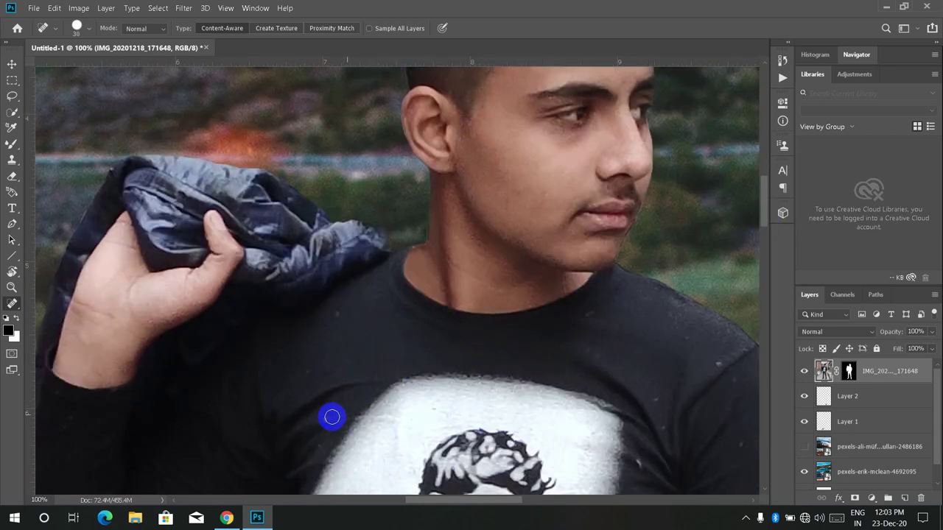
left_click(358, 448)
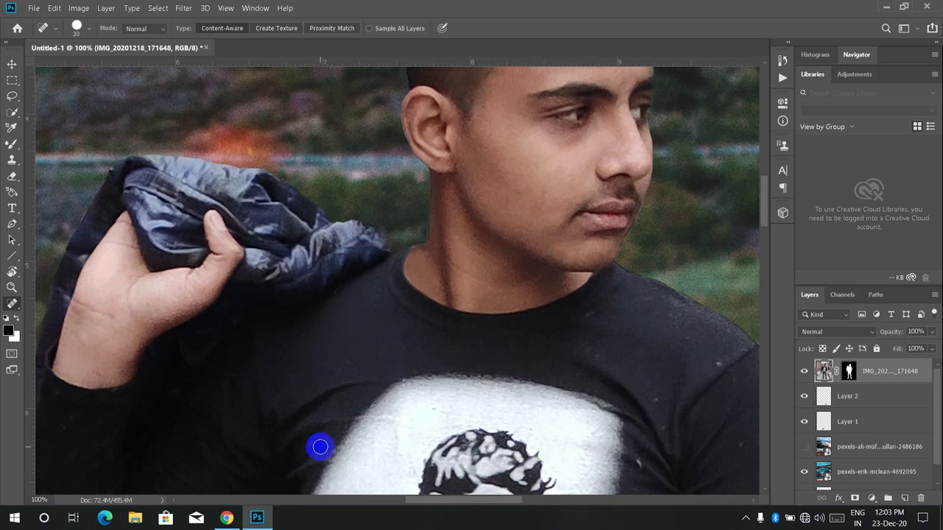
left_click(711, 364)
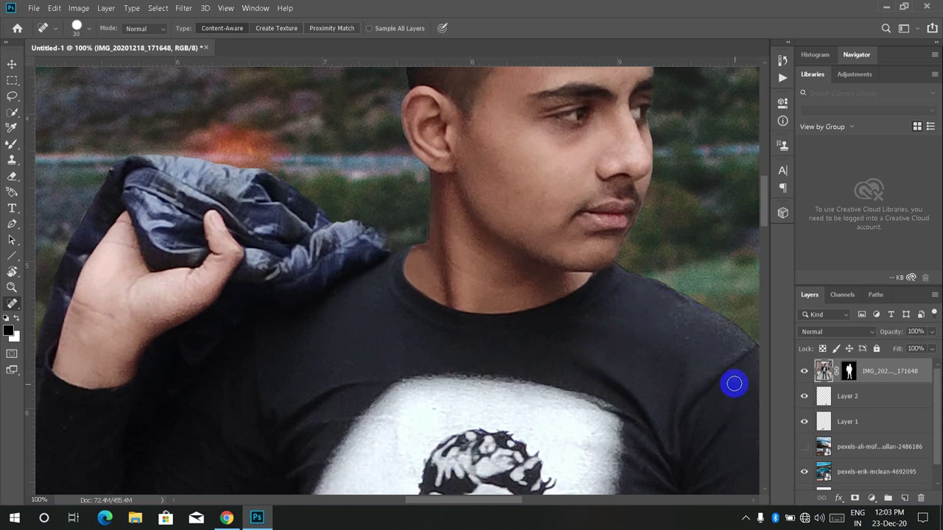
left_click_drag(763, 213, 765, 258)
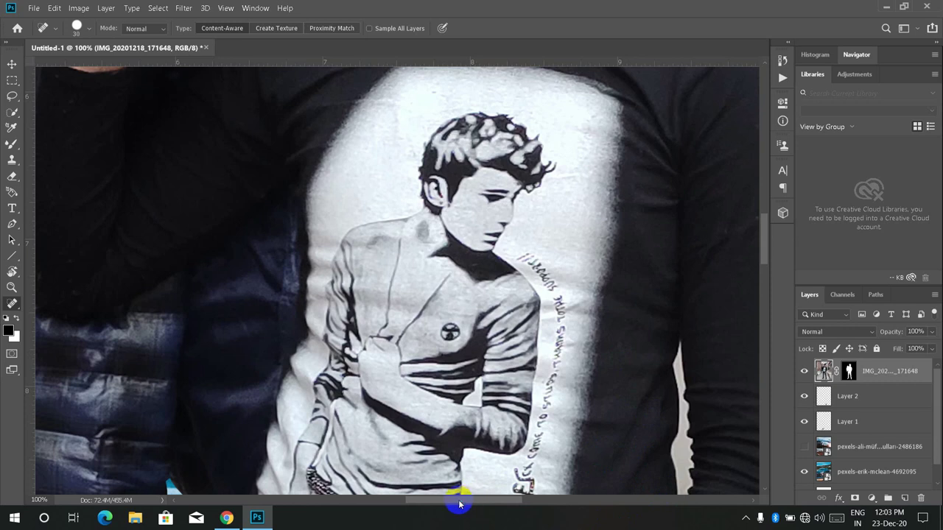
left_click_drag(459, 505, 493, 505)
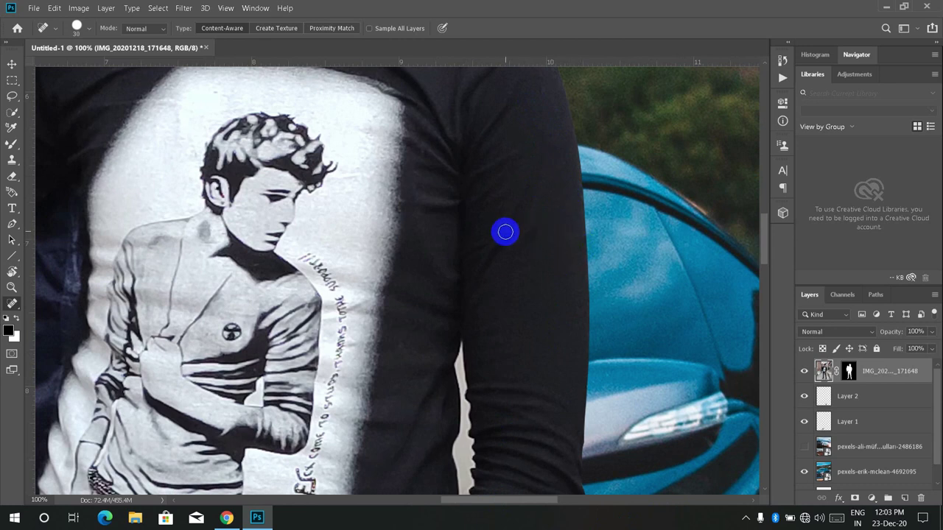
Step: Heal spots near the shirt hem and sleeve hem, then zoom out to the whole composite
scroll(769, 248, "down", 4)
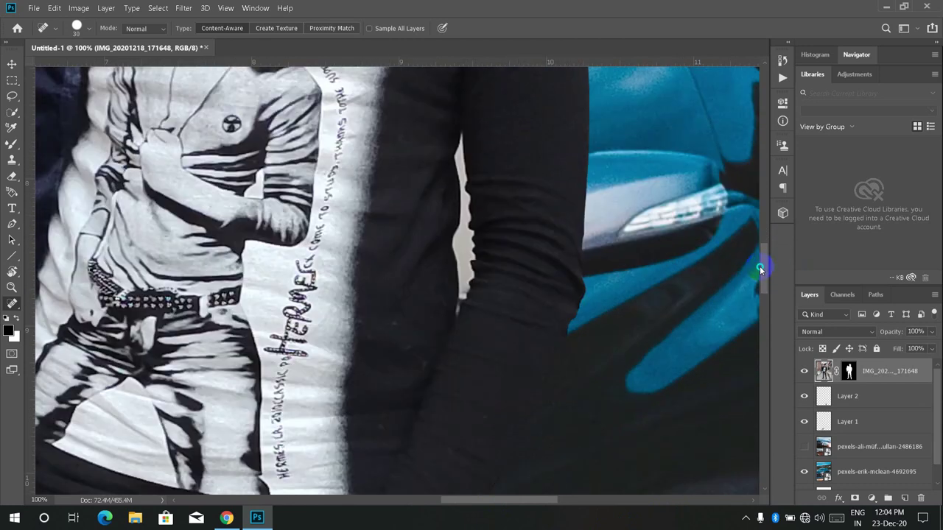
scroll(764, 263, "down", 2)
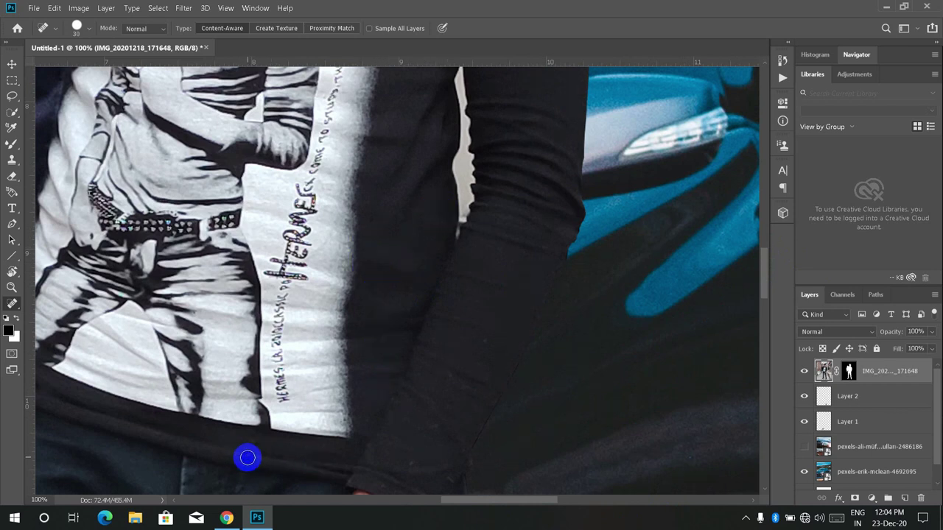
left_click(447, 481)
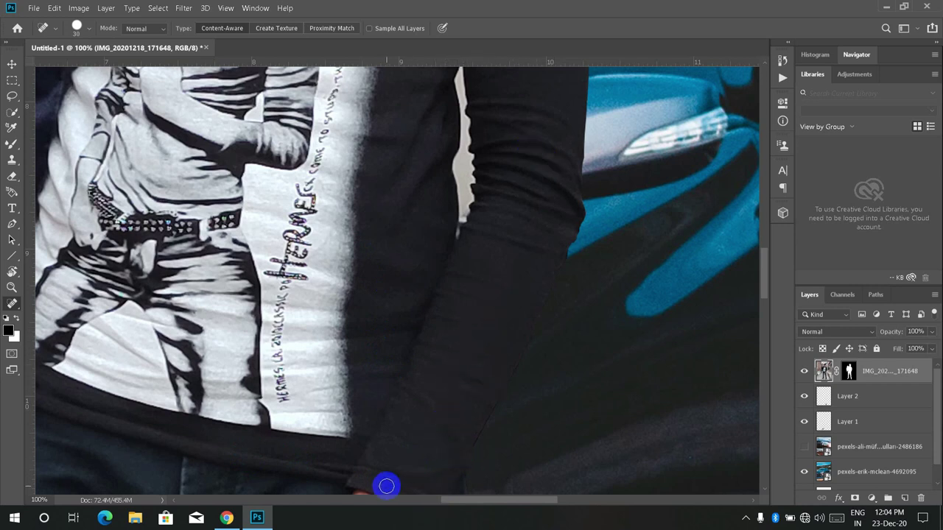
left_click(492, 444)
scroll(763, 284, "down", 3)
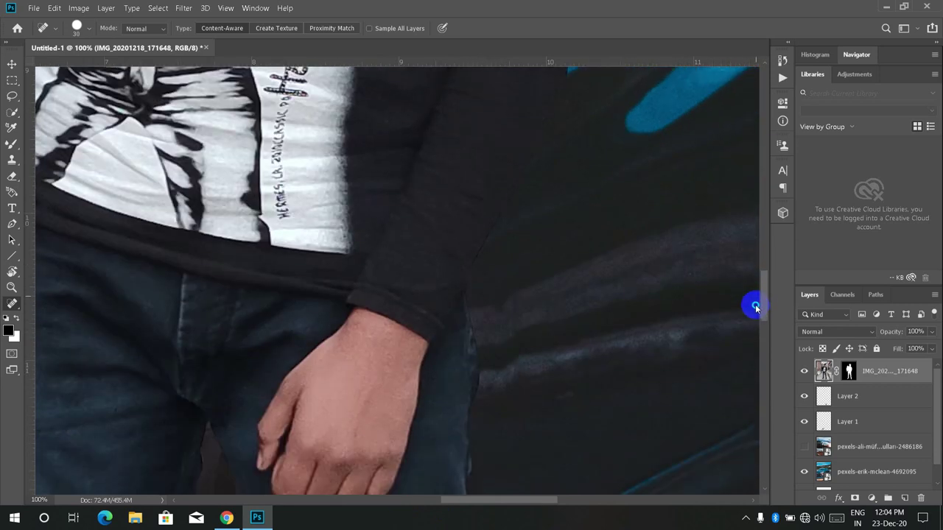
key("ctrl+minus")
key("ctrl+minus")
left_click_drag(664, 295, 505, 239)
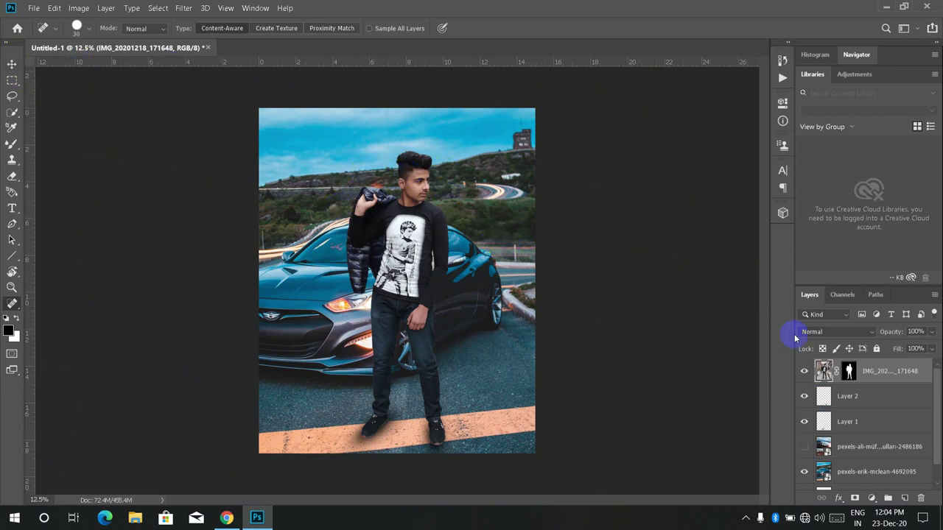
Step: Set up an 89 px Mixer Brush on the man's IMG layer
left_click(7, 145)
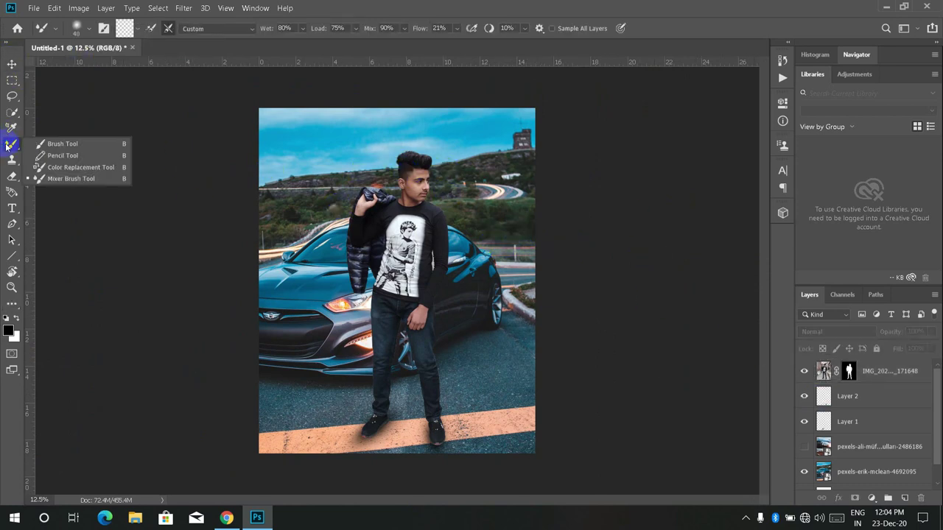
left_click(59, 179)
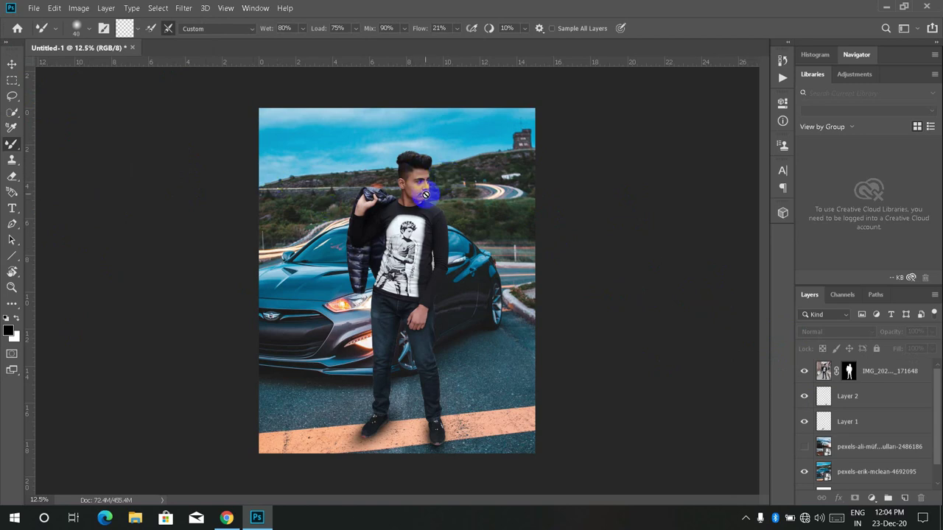
scroll(440, 191, "up", 2)
scroll(604, 155, "up", 1)
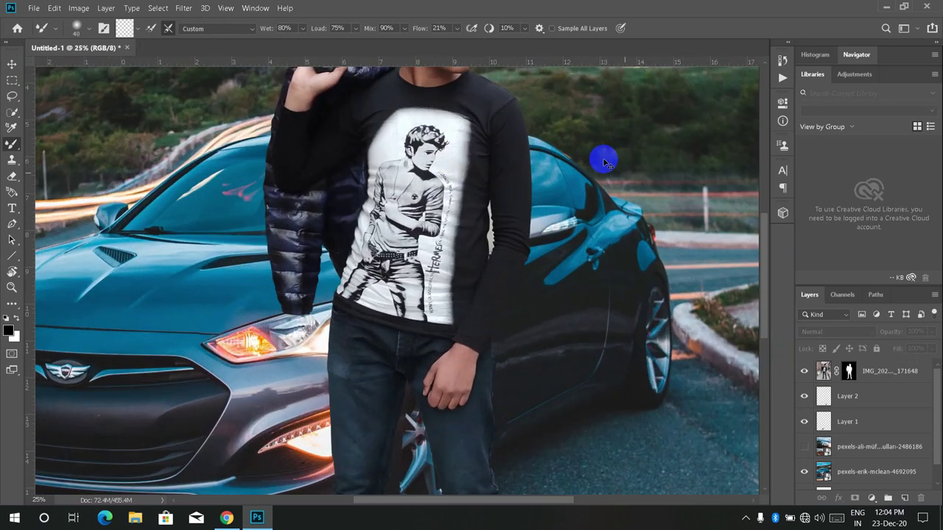
scroll(762, 258, "up", 2)
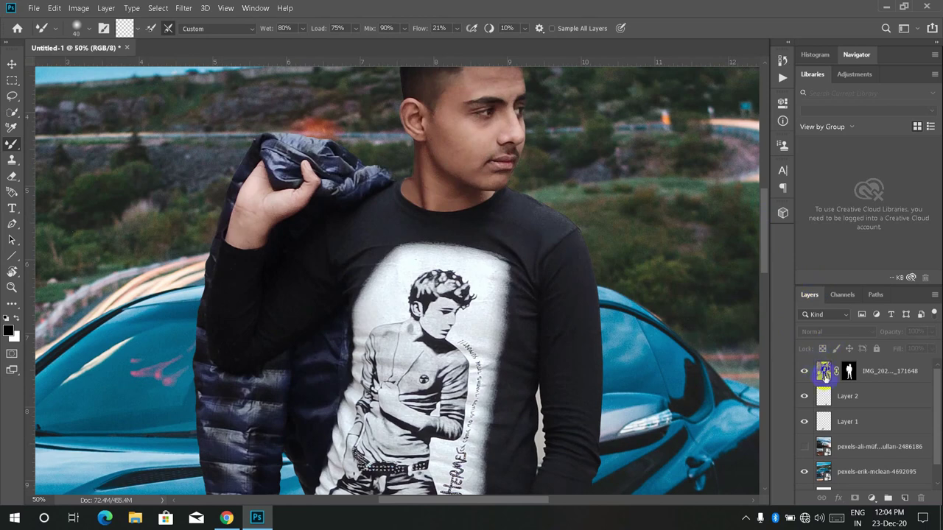
left_click(824, 374)
scroll(494, 84, "up", 1)
scroll(475, 137, "up", 1)
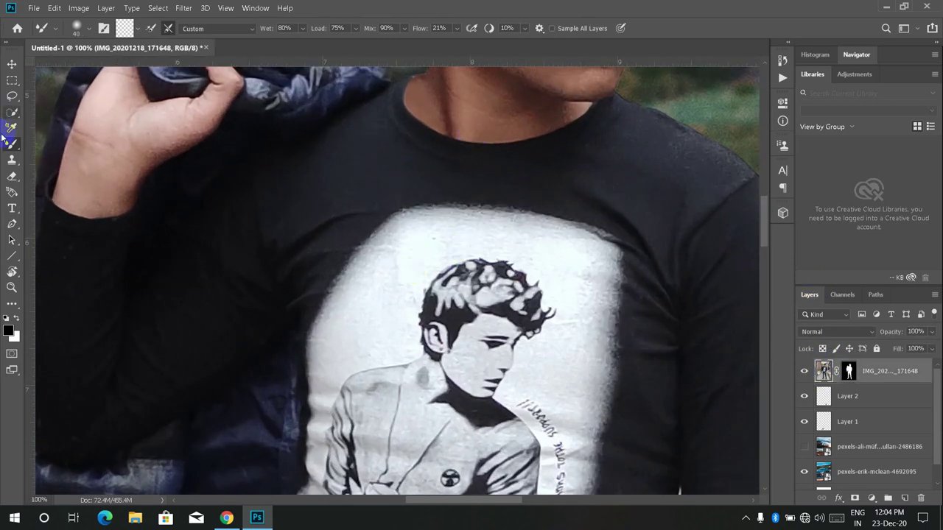
left_click_drag(762, 235, 759, 193)
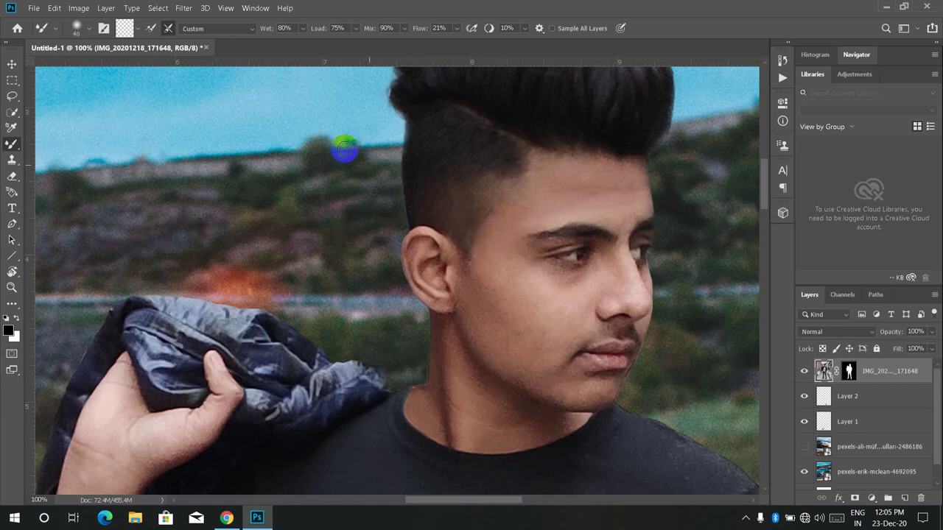
left_click(87, 28)
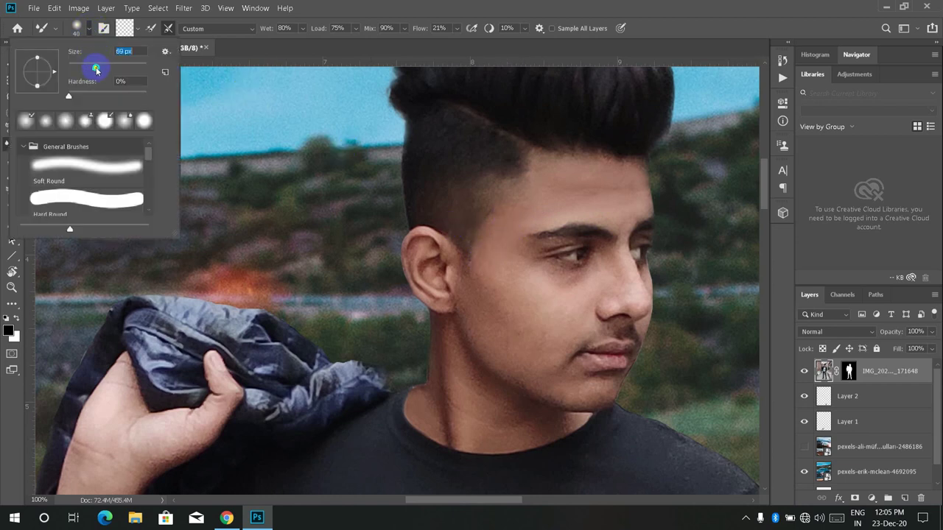
left_click(510, 296)
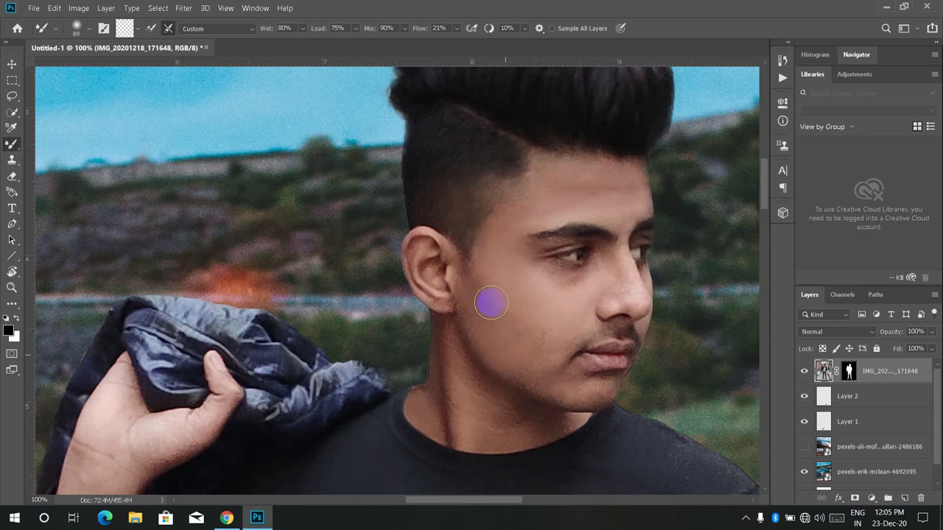
Step: Blend the skin across cheek, jaw, neck and chin, finishing with a 42 px brush
mouse_move(549, 388)
left_mouse_down()
mouse_move(534, 396)
mouse_move(573, 378)
left_mouse_up()
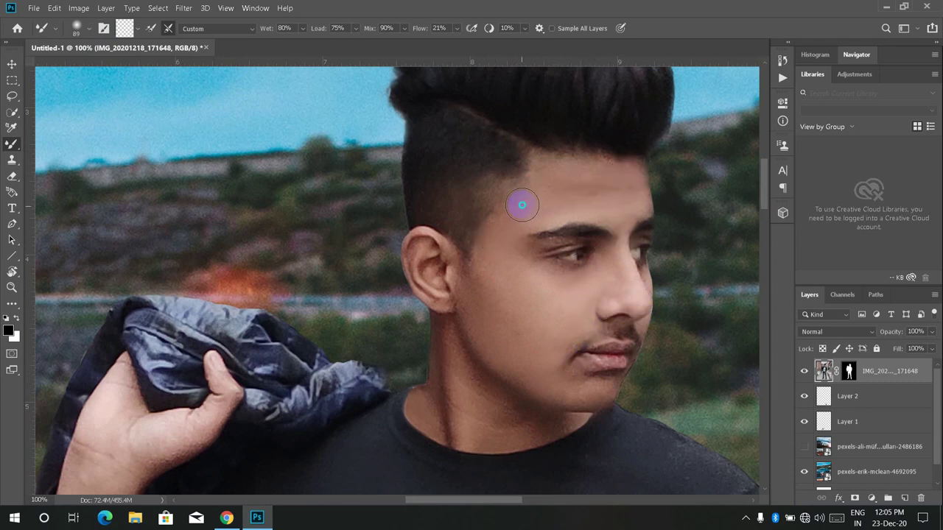
left_click_drag(448, 351, 550, 419)
left_click(76, 33)
left_click(450, 390)
left_click_drag(522, 387, 561, 368)
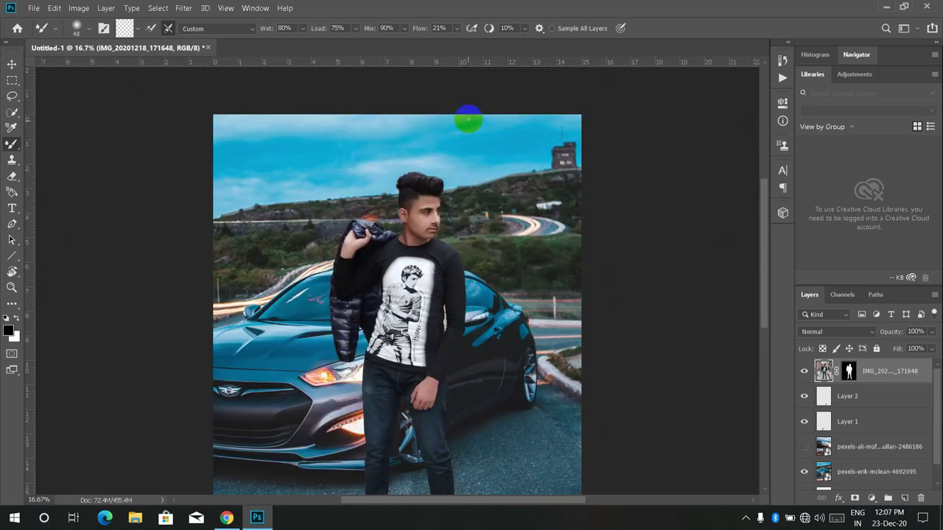
left_click(184, 8)
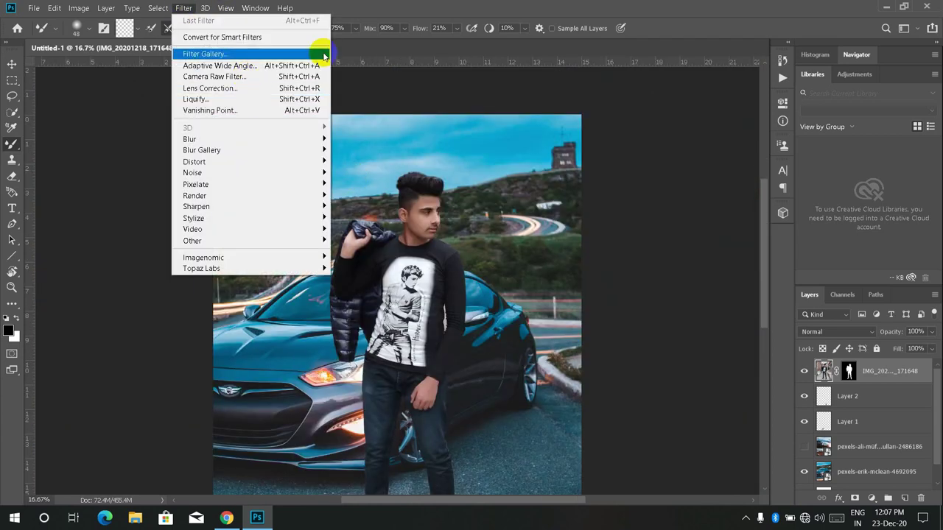
Step: Raise exposure to +0.25, shift Aquas hue +18, Oranges saturation +13, and adjust Blues saturation
left_click(299, 176)
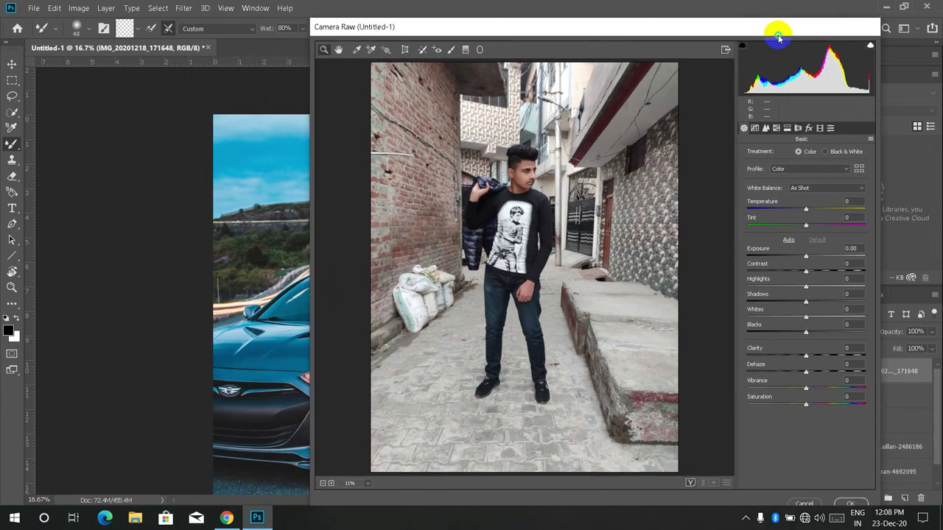
left_click_drag(661, 13, 786, 32)
left_click_drag(813, 260, 830, 274)
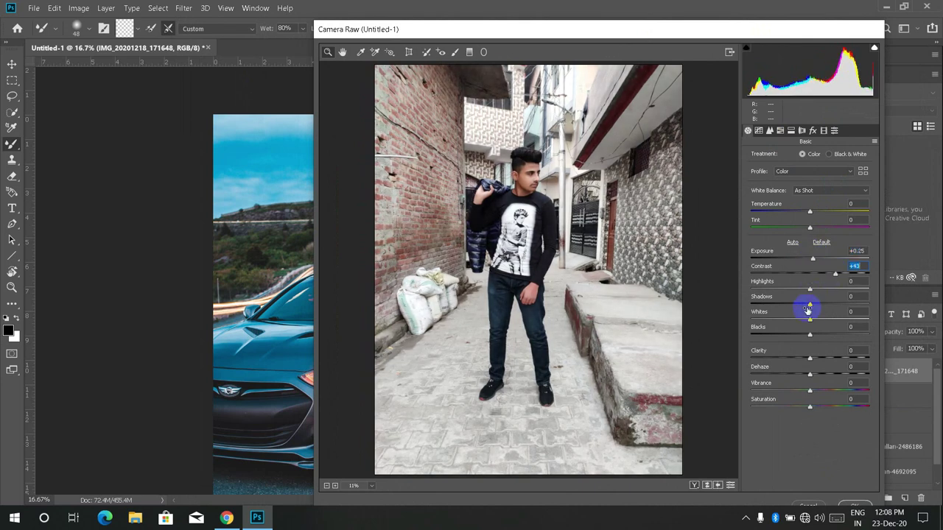
left_click(780, 130)
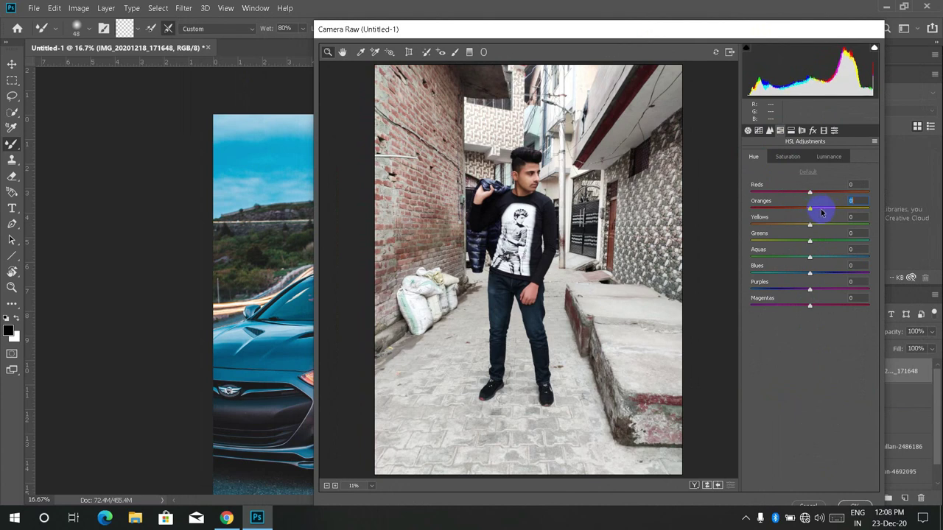
left_click_drag(811, 257, 817, 267)
left_click(788, 156)
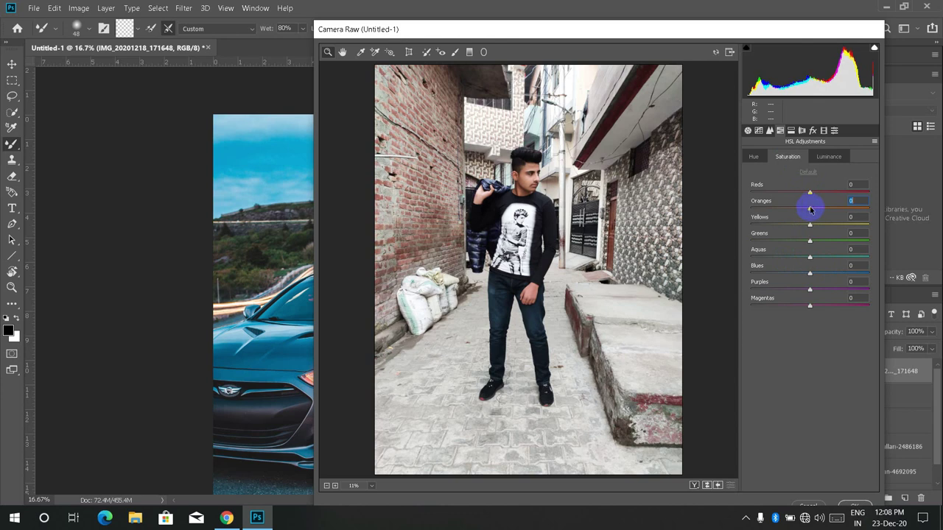
left_click_drag(810, 210, 821, 208)
left_click(829, 156)
left_click(788, 156)
mouse_move(808, 270)
left_mouse_down()
mouse_move(781, 271)
mouse_move(831, 273)
mouse_move(771, 254)
mouse_move(802, 257)
mouse_move(752, 280)
mouse_move(763, 281)
left_mouse_up()
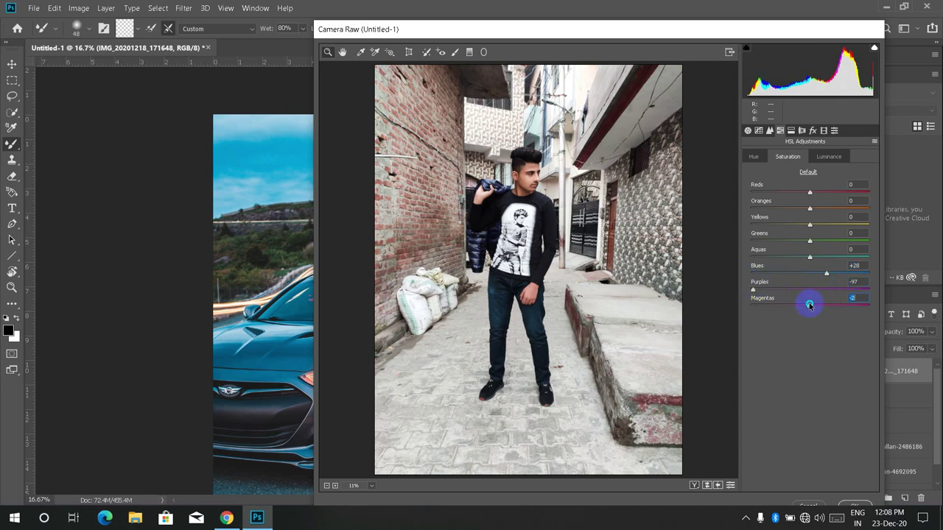
Step: Set Purples hue to -100, darken Blues luminance and lower Oranges saturation
left_click(754, 156)
left_click_drag(810, 289, 715, 291)
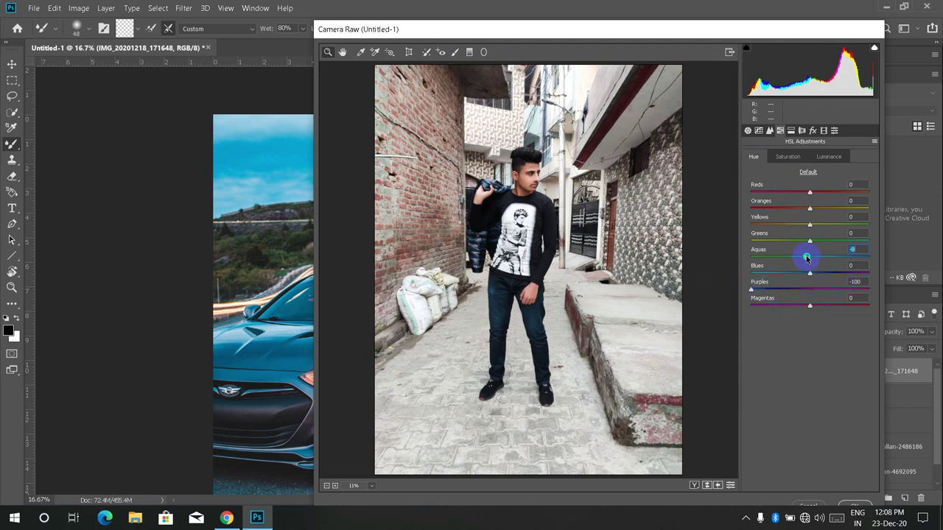
left_click(814, 159)
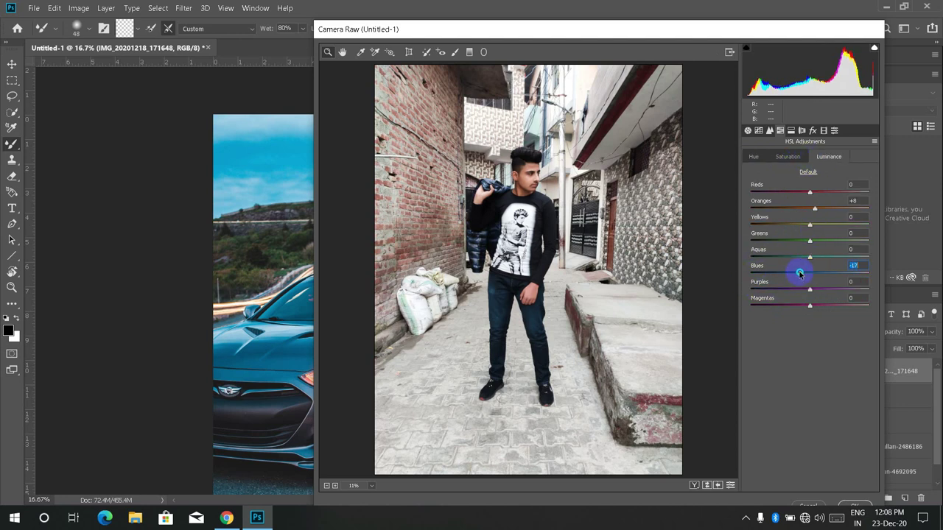
left_click_drag(800, 274, 776, 266)
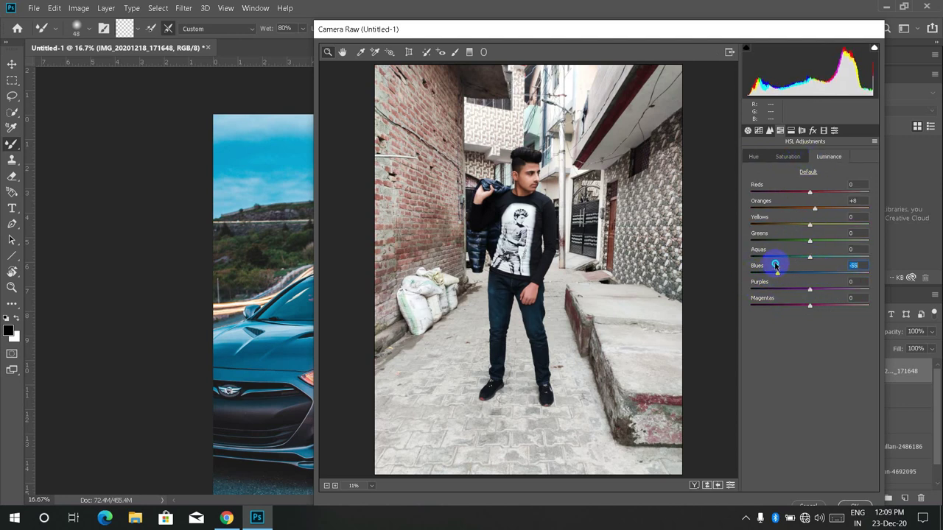
left_click(796, 157)
left_click_drag(810, 209, 789, 207)
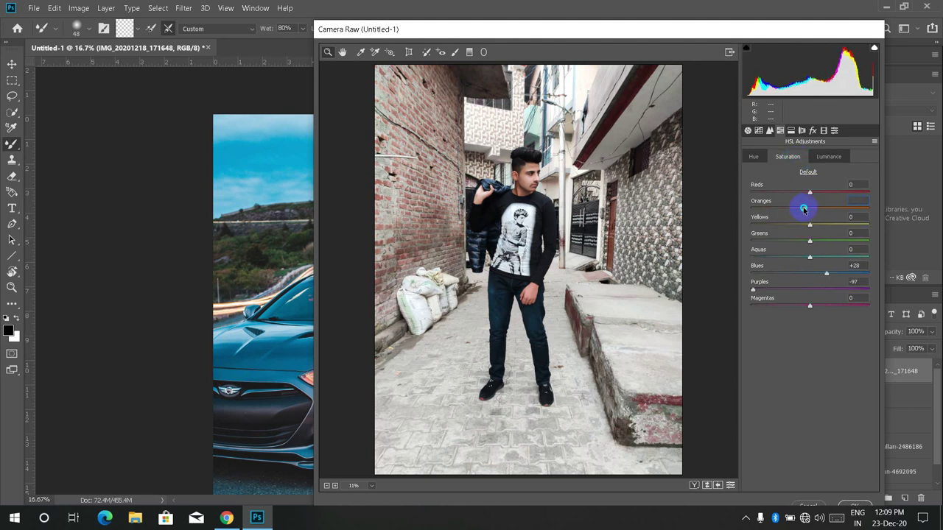
left_click(758, 156)
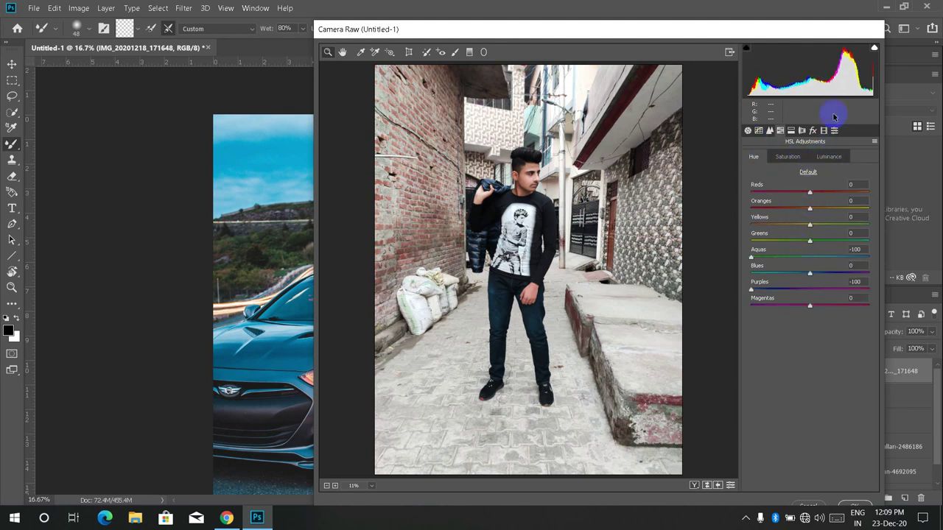
Step: Set Temperature -8, Blacks -31 and Vibrance +5, then apply the Camera Raw filter
left_click(747, 131)
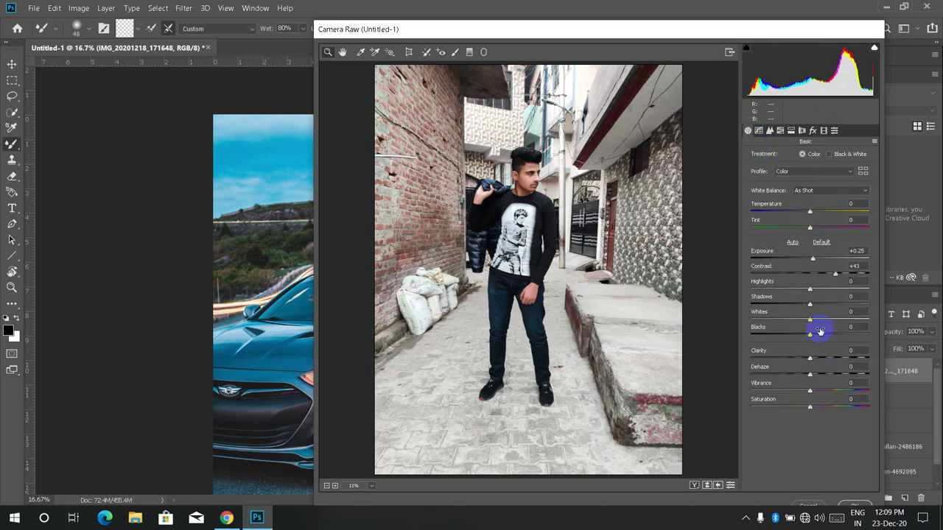
left_click_drag(809, 214, 803, 215)
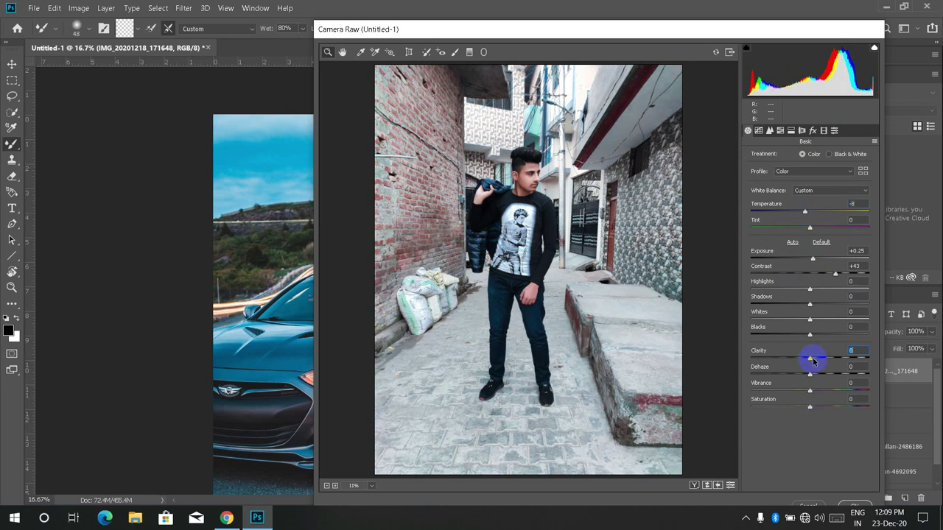
mouse_move(808, 343)
left_mouse_down()
mouse_move(778, 333)
mouse_move(791, 336)
left_mouse_up()
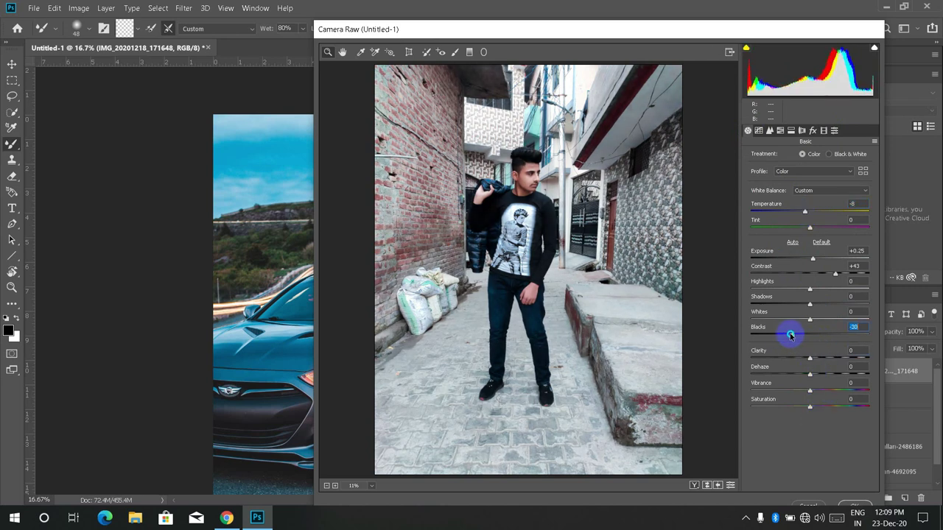
mouse_move(810, 392)
left_mouse_down()
mouse_move(827, 388)
mouse_move(812, 386)
left_mouse_up()
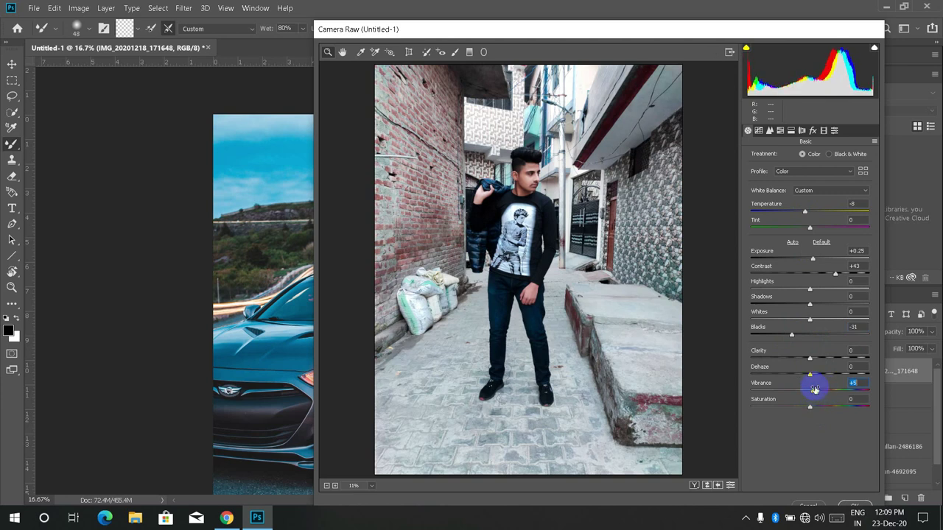
left_click_drag(696, 30, 642, 9)
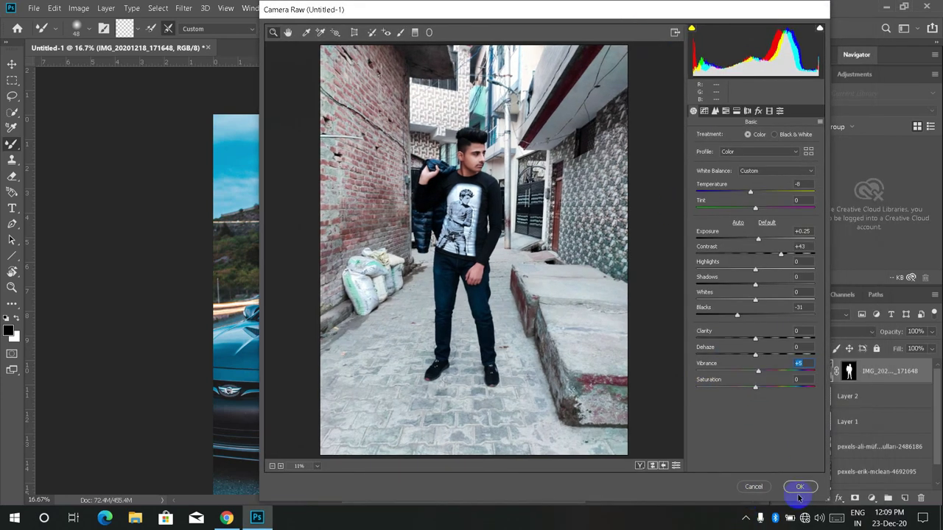
left_click(800, 487)
key("ctrl+minus")
key("ctrl+minus")
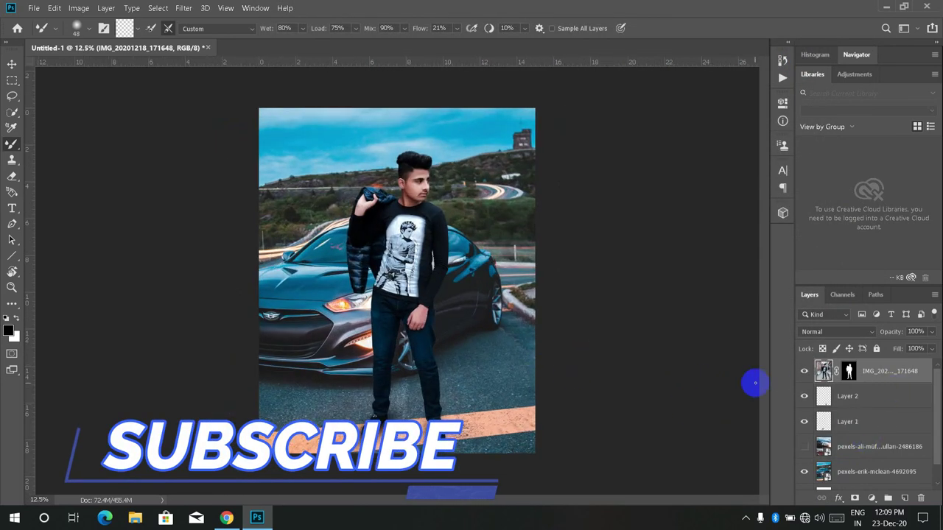
Step: Open Camera Raw on the pexels-erik-mclean car layer and deepen its shadows, Blacks -57
scroll(818, 383, "down", 1)
left_click(855, 452)
left_click(185, 8)
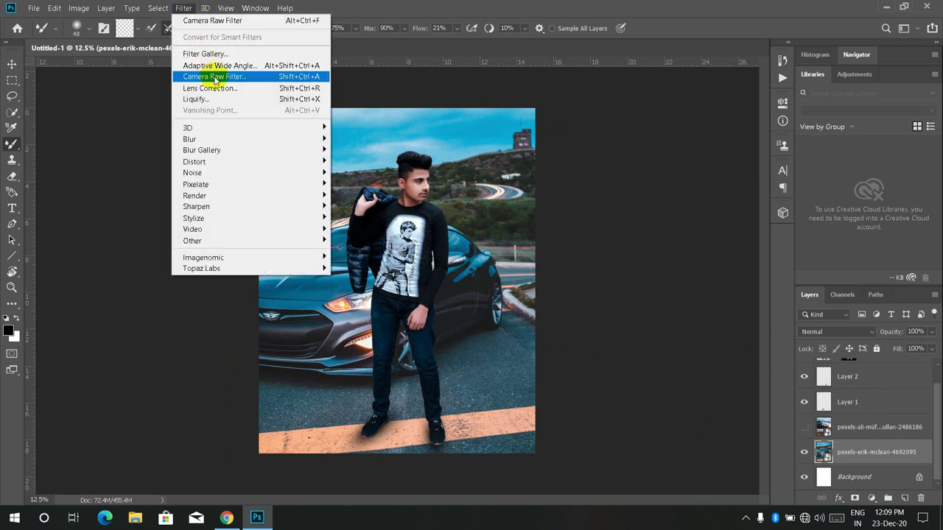
left_click(273, 79)
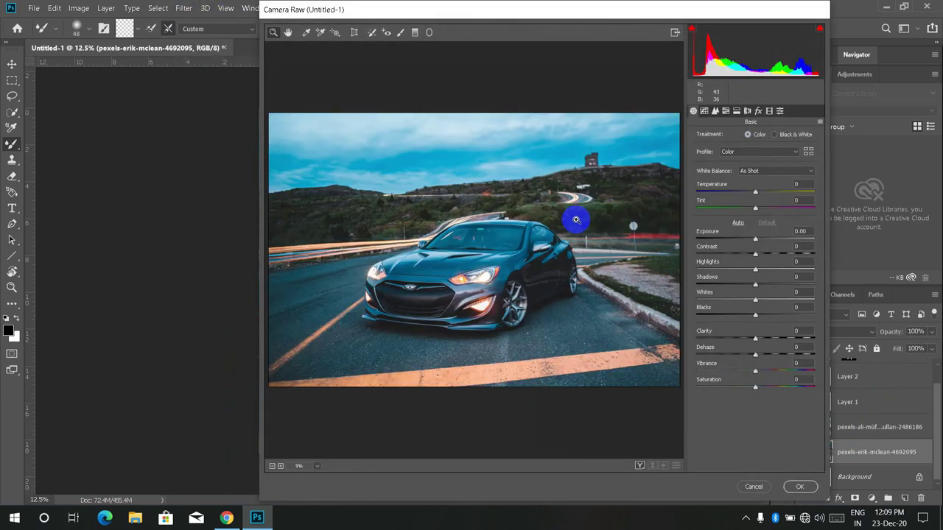
mouse_move(756, 240)
left_mouse_down()
mouse_move(780, 251)
mouse_move(771, 253)
left_mouse_up()
left_click_drag(755, 284, 708, 282)
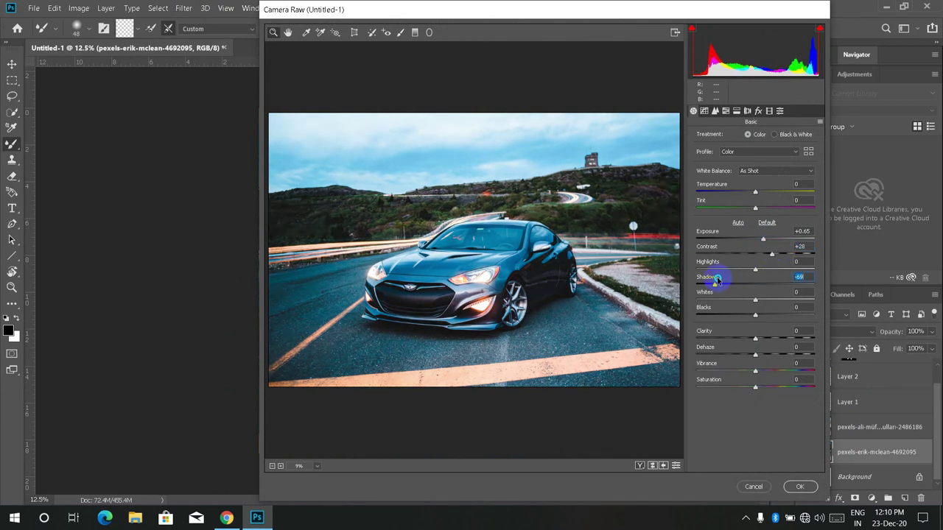
left_click_drag(755, 314, 722, 313)
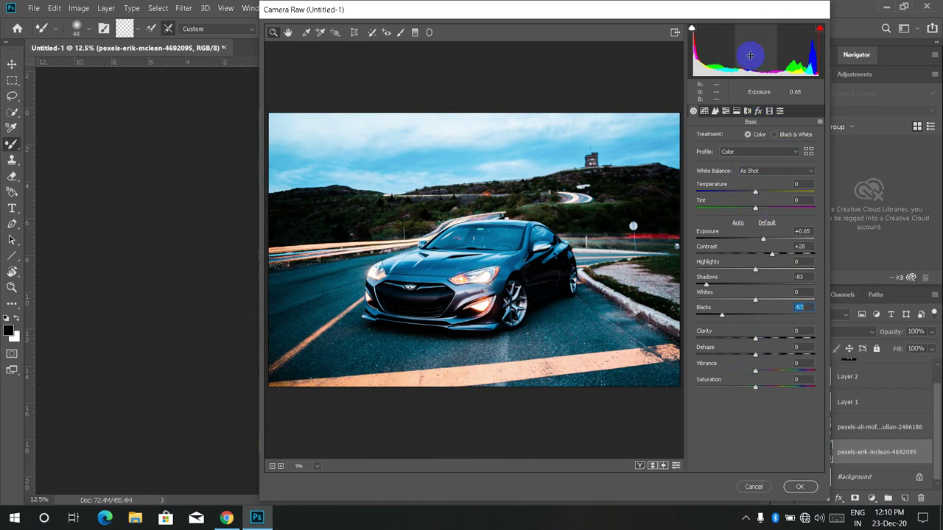
Step: Set HSL with Blues luminance -29 and Oranges saturation +38, then apply the filter
left_click(726, 111)
mouse_move(755, 237)
left_mouse_down()
mouse_move(684, 236)
mouse_move(789, 243)
mouse_move(743, 240)
left_mouse_up()
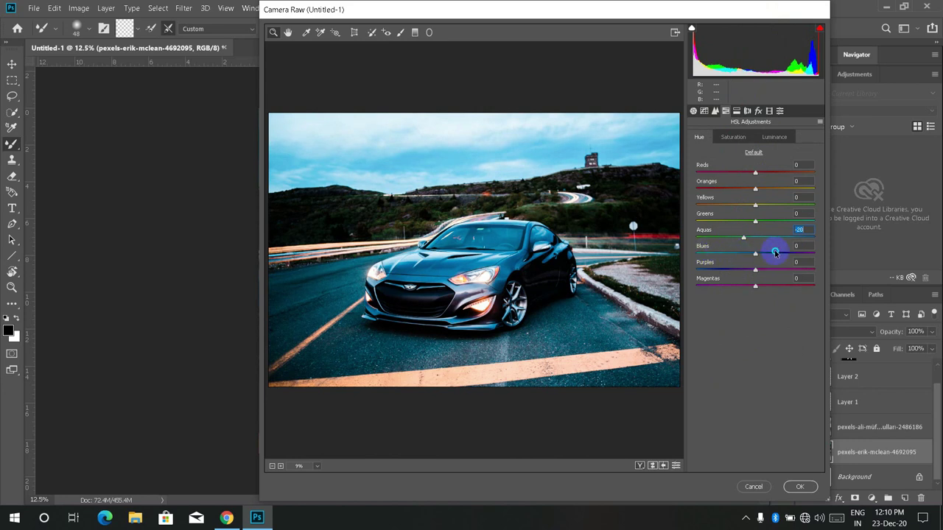
double_click(734, 238)
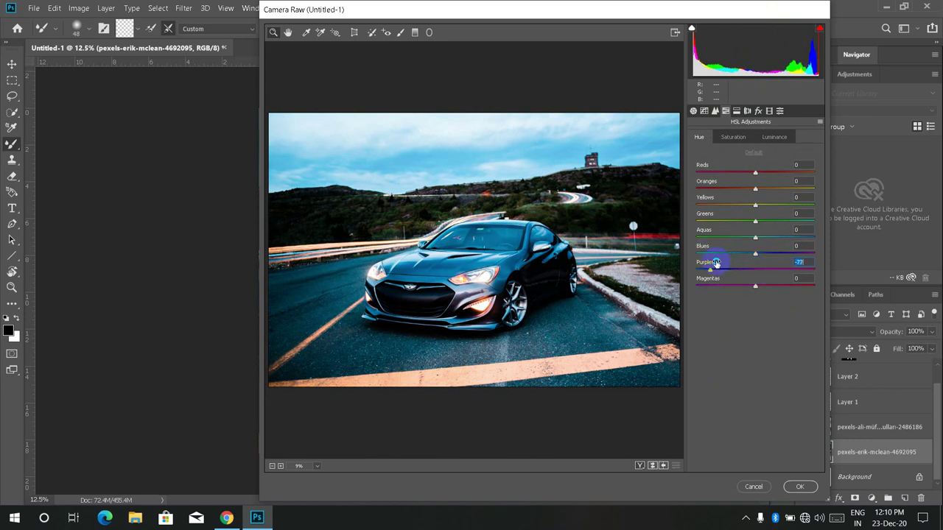
left_click(733, 137)
left_click_drag(755, 253, 735, 252)
left_click(755, 253)
left_click(774, 137)
mouse_move(755, 205)
left_mouse_down()
mouse_move(722, 201)
mouse_move(732, 208)
mouse_move(789, 185)
mouse_move(729, 182)
mouse_move(777, 190)
left_mouse_up()
double_click(767, 212)
left_click(733, 137)
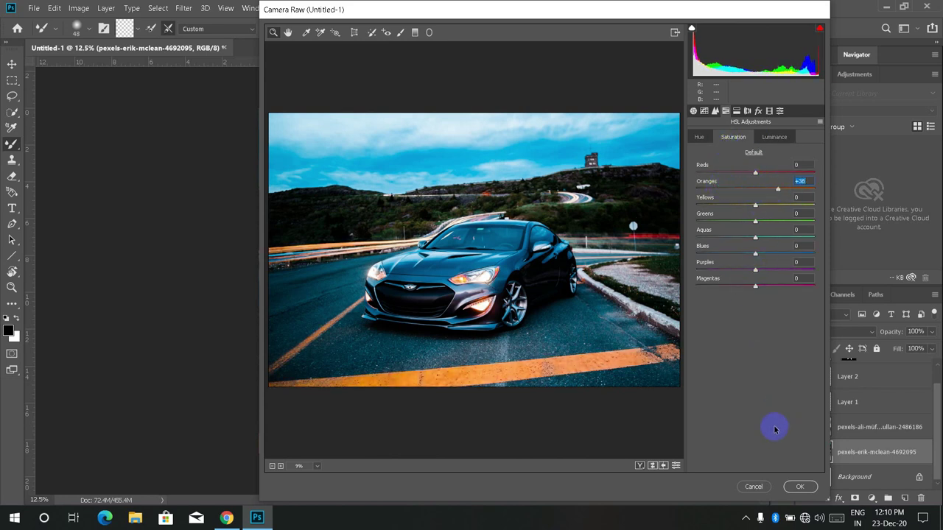
left_click(792, 483)
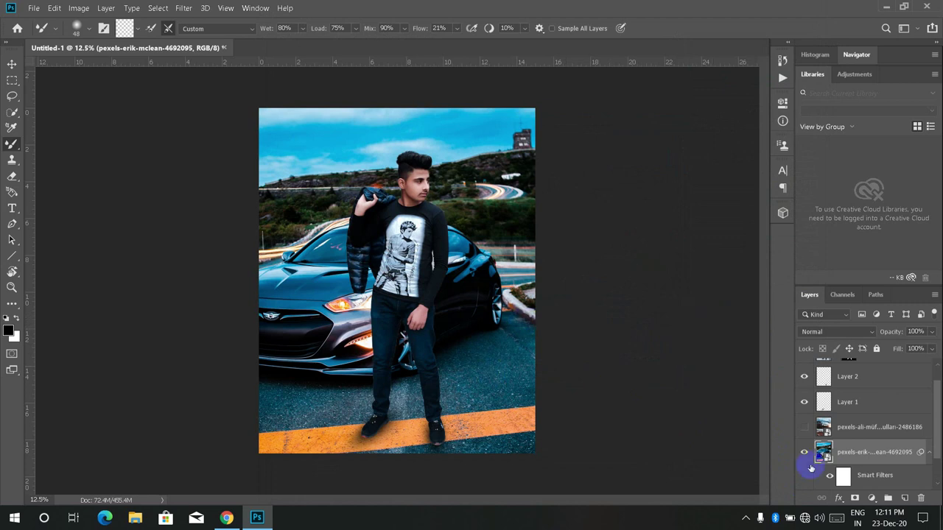
Step: Compare with the foot shadow hidden, then Free Transform Layer 1 to reshape it under the feet
left_click(805, 402)
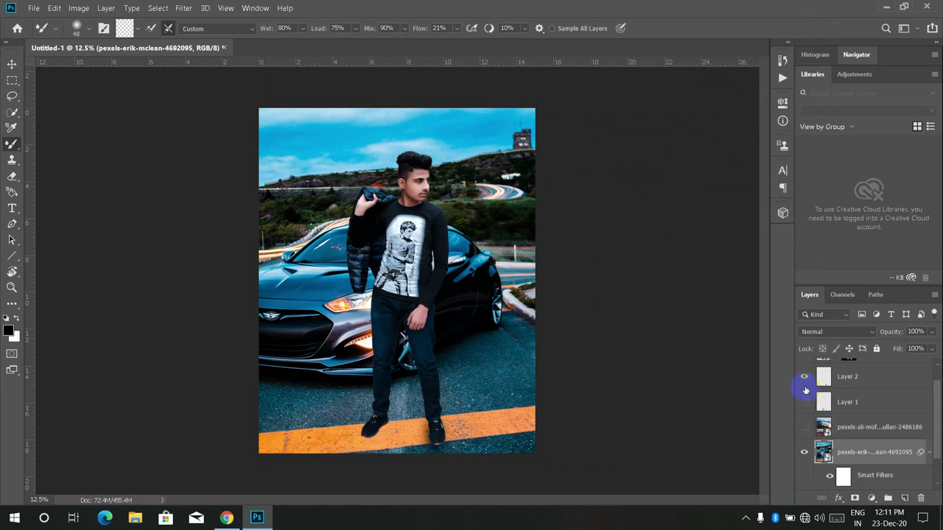
left_click(805, 402)
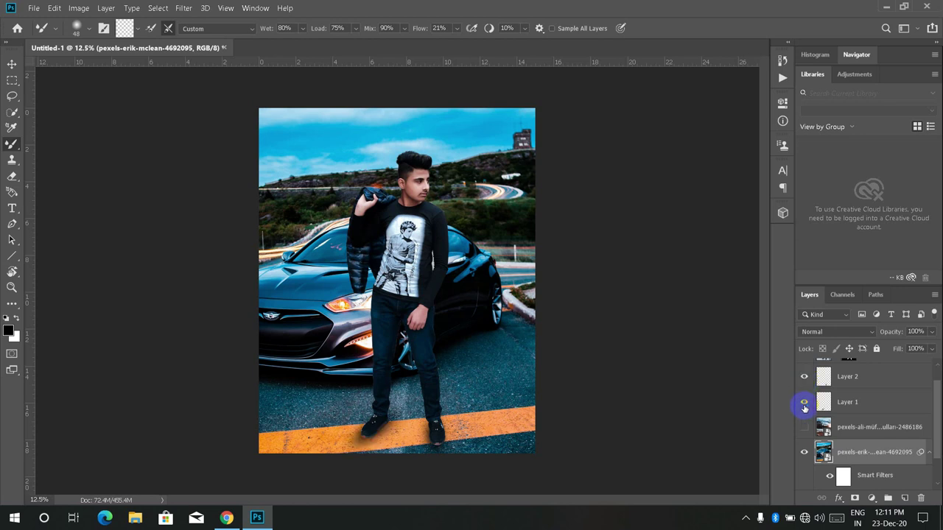
left_click(869, 401)
key("ctrl+t")
left_click_drag(336, 448, 326, 385)
left_click_drag(427, 390, 418, 403)
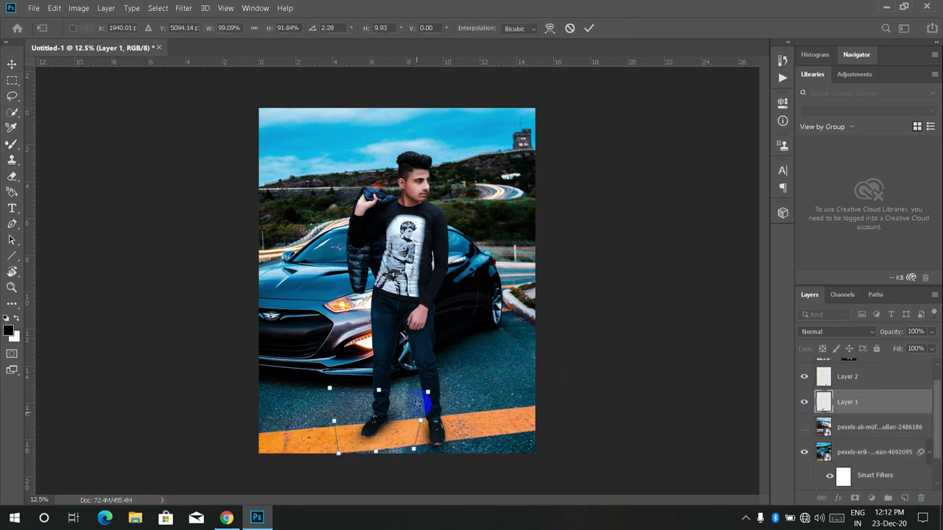
left_click_drag(330, 388, 344, 394)
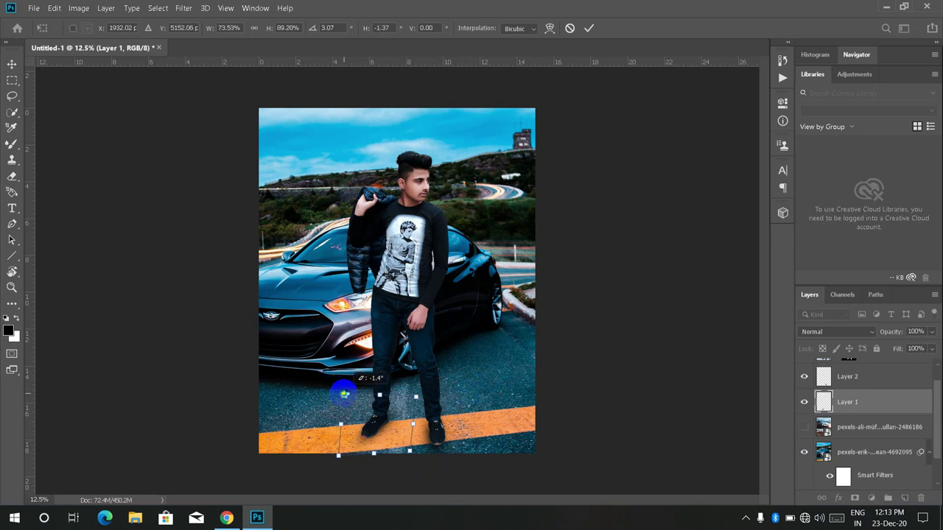
left_click_drag(338, 456, 336, 459)
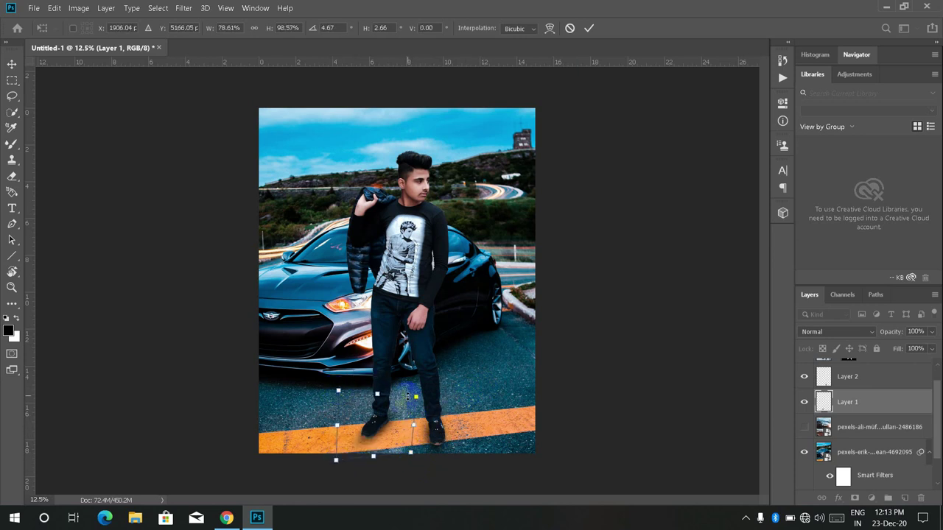
left_click_drag(336, 426, 331, 427)
left_click(583, 394)
Step: Duplicate the shadow layer and lower Layer 1 copy to 42% opacity
key("ctrl+j")
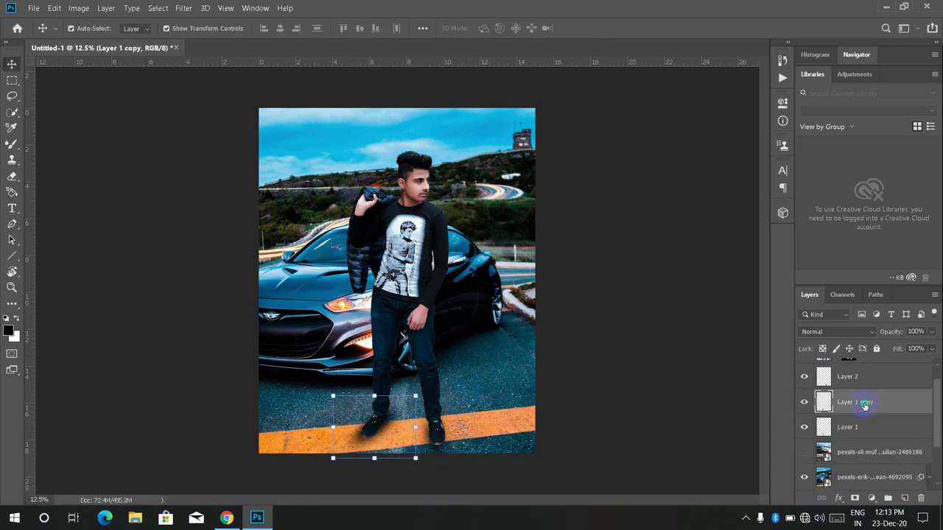
scroll(865, 406, "up", 1)
left_click(825, 332)
left_click(932, 332)
left_click_drag(930, 347, 923, 351)
Step: Duplicate Layer 2 above the man and set Layer 2 copy to 15% opacity
left_click_drag(847, 421, 889, 390)
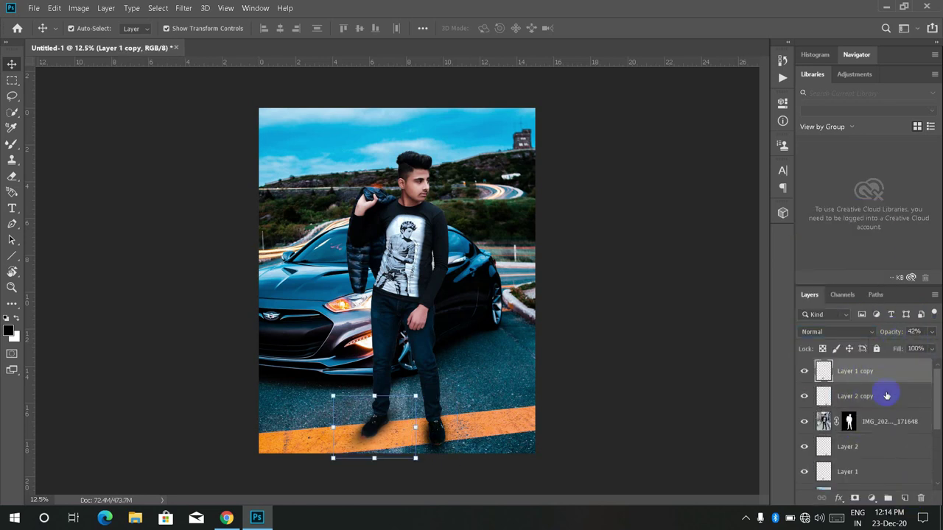
left_click(703, 365)
left_click(855, 370)
left_click(854, 396)
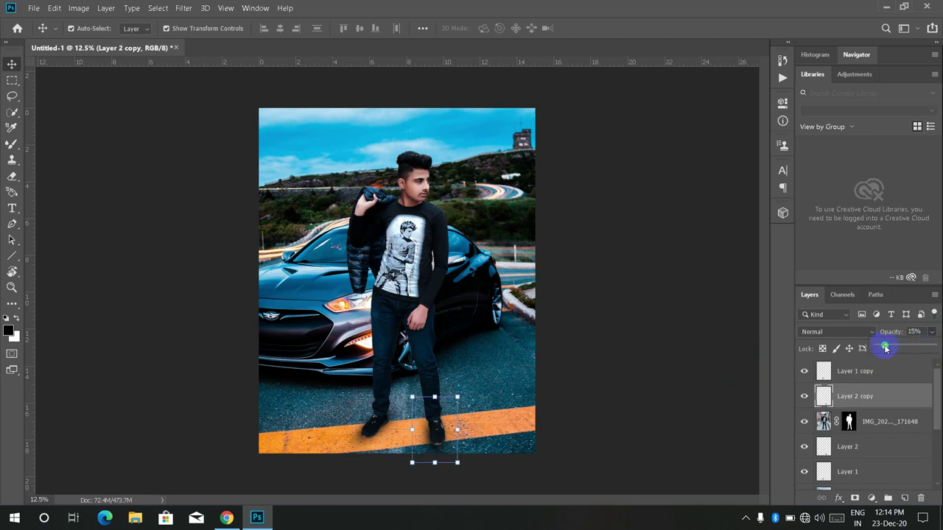
left_click(752, 371)
key("ctrl+plus")
Step: Add an empty Layer 3 and brush trial orange strokes over the car's headlight
left_click(905, 498)
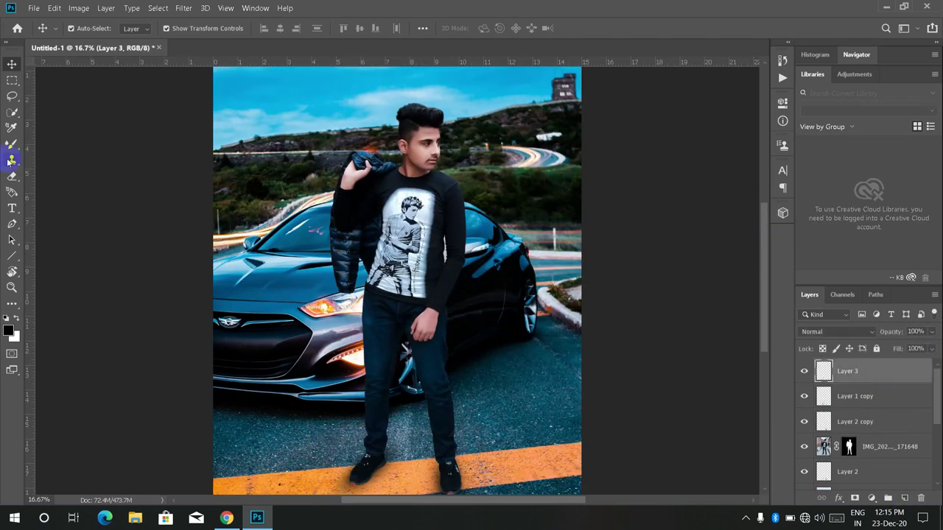
left_click(12, 144)
left_click_drag(332, 363, 359, 354)
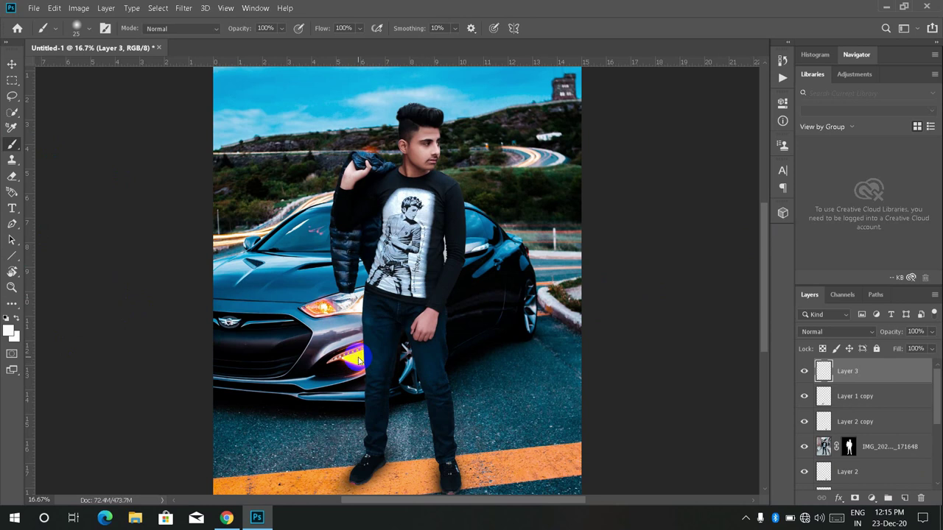
left_click_drag(363, 354, 364, 361)
left_click(361, 363, "alt")
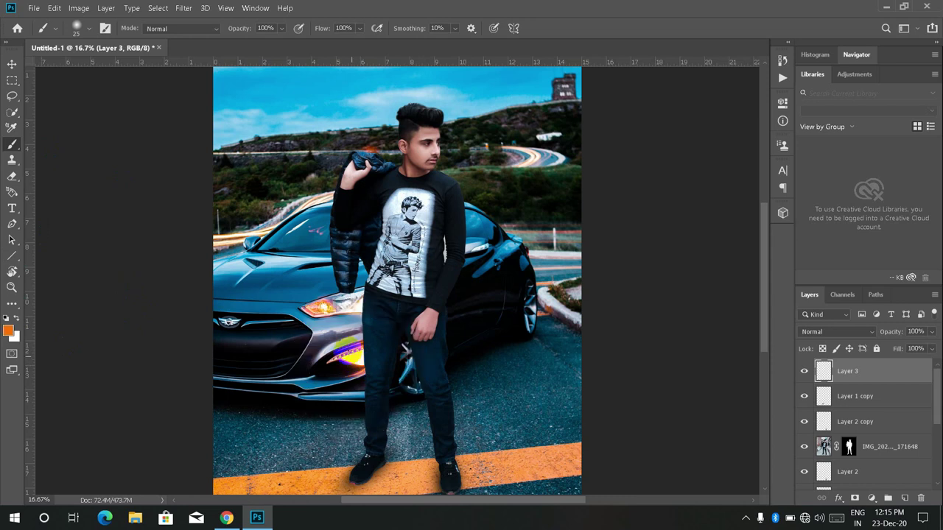
key("v")
Step: Undo the stray strokes, reset colours to black and white, and return to the ordinary brush
key("ctrl+z")
key("ctrl+z")
key("ctrl+shift+z")
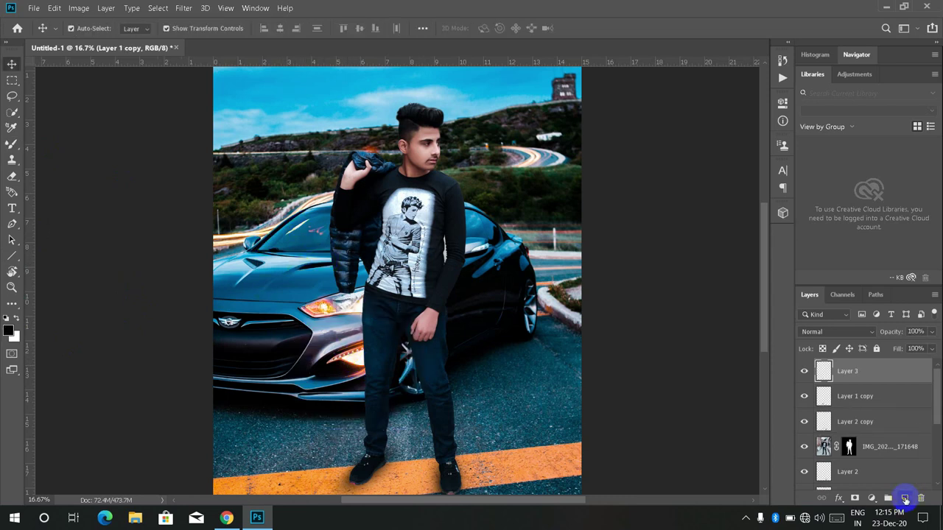
key("d")
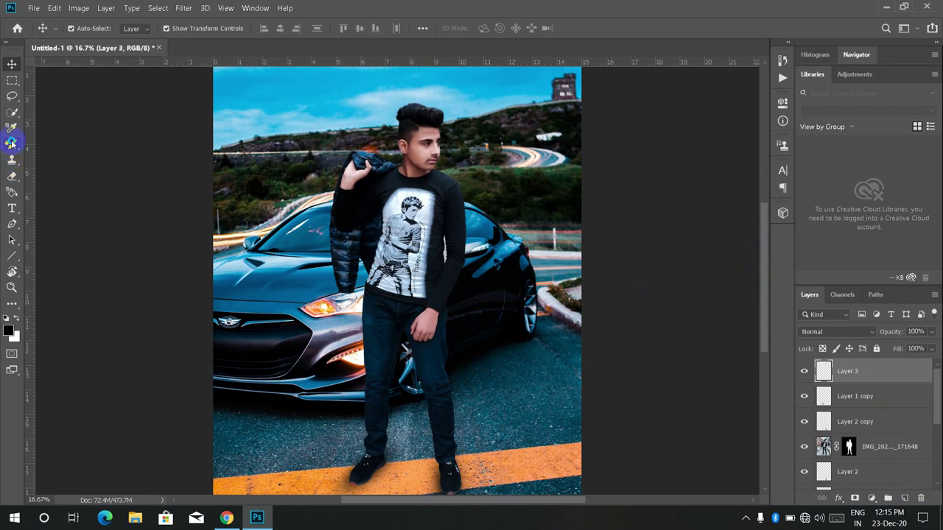
left_click(11, 142)
right_click(13, 144)
left_click(46, 142)
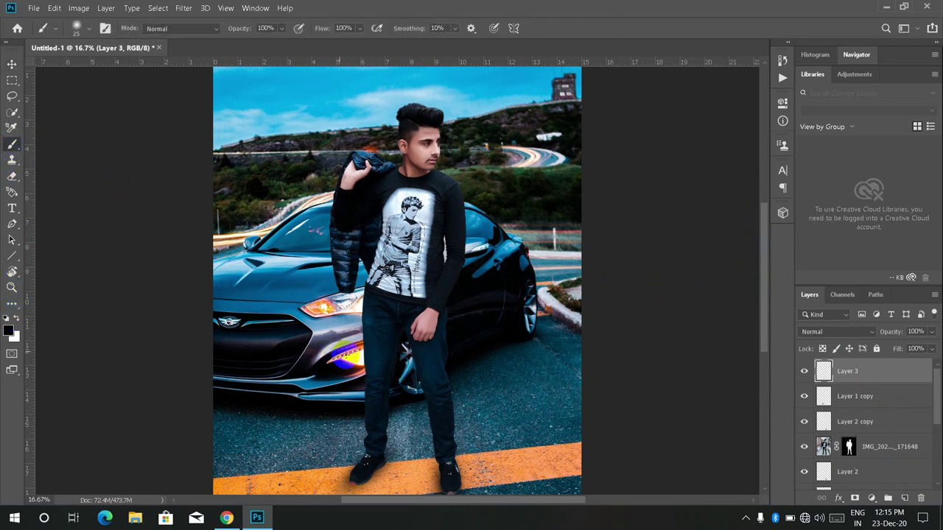
Step: Sample the headlight orange and paint a soft 495 px glow on the headlight
left_click(359, 354, "alt")
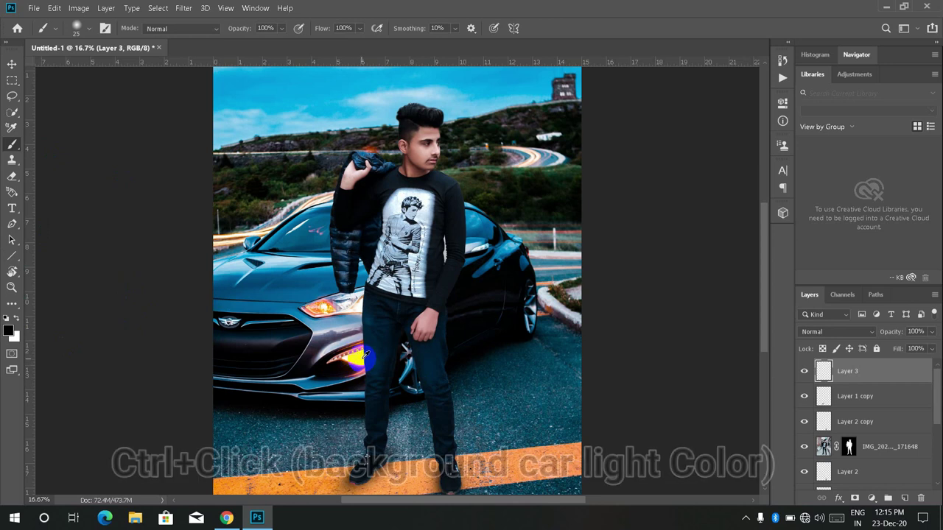
left_click(77, 28)
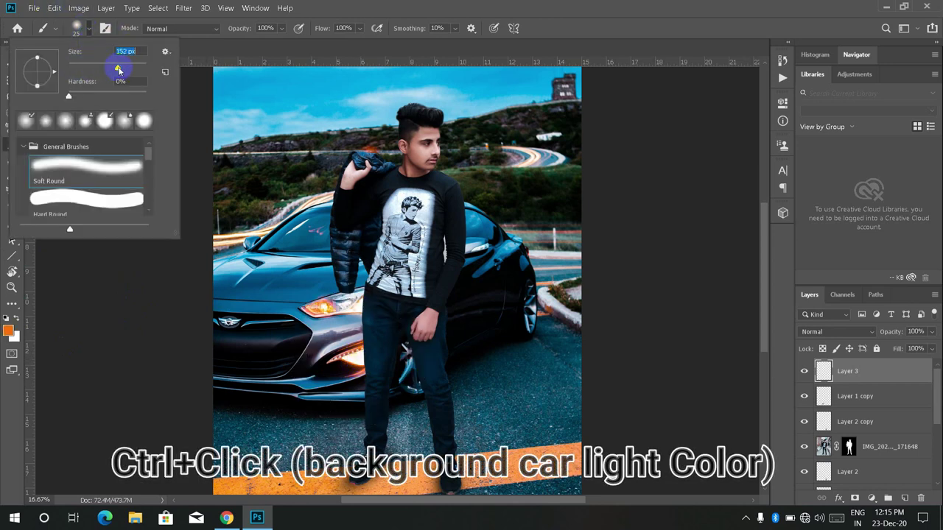
left_click_drag(117, 67, 138, 67)
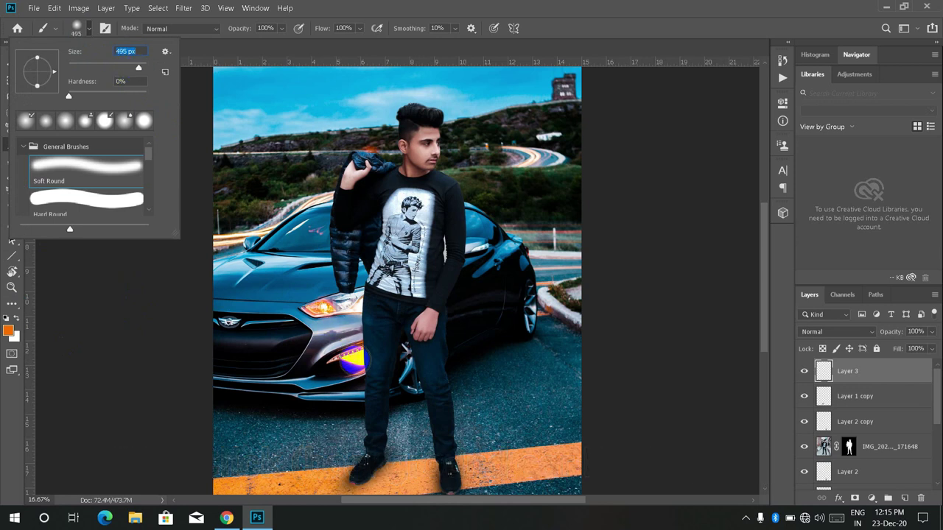
left_click(350, 360)
mouse_move(350, 356)
left_mouse_down()
mouse_move(354, 376)
mouse_move(357, 362)
left_mouse_up()
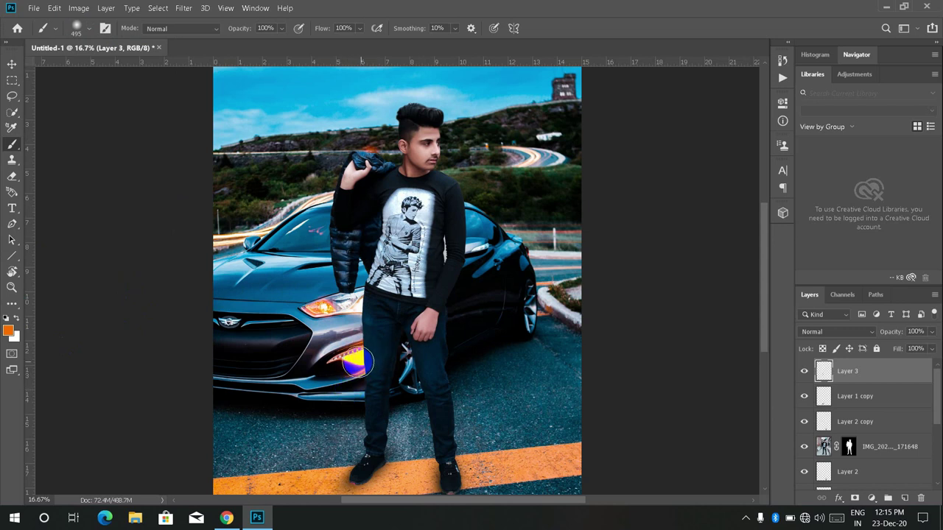
Step: Paint a large 2165 px orange glow over the car front, then undo it
left_click(76, 30)
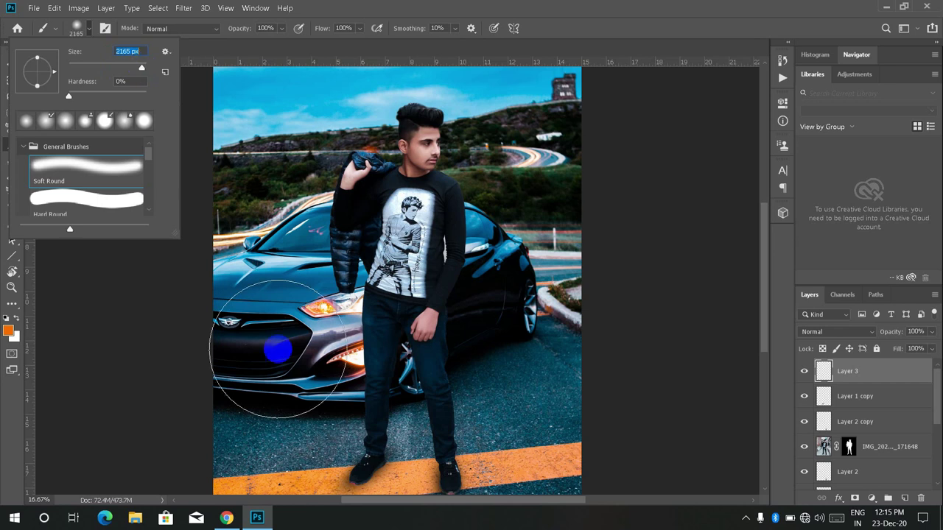
left_click(280, 347)
left_click(344, 358)
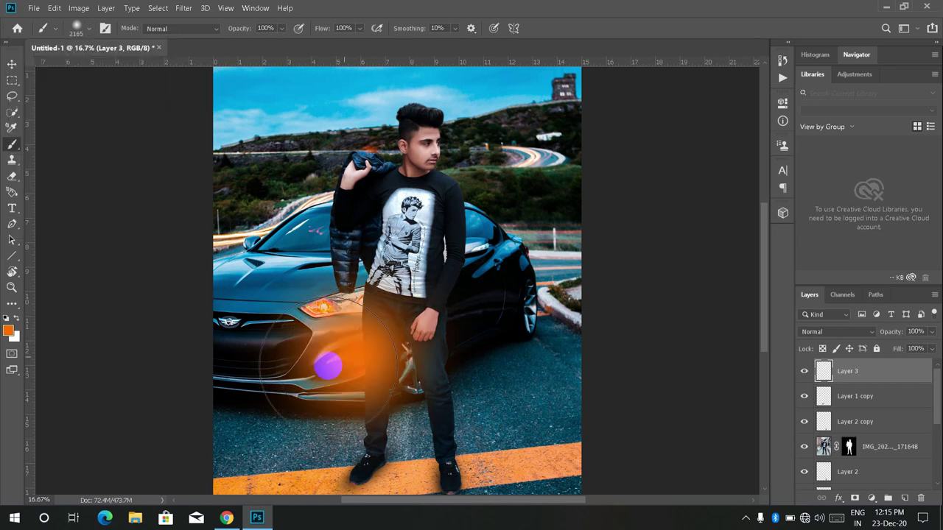
left_click(326, 364)
left_click(310, 359)
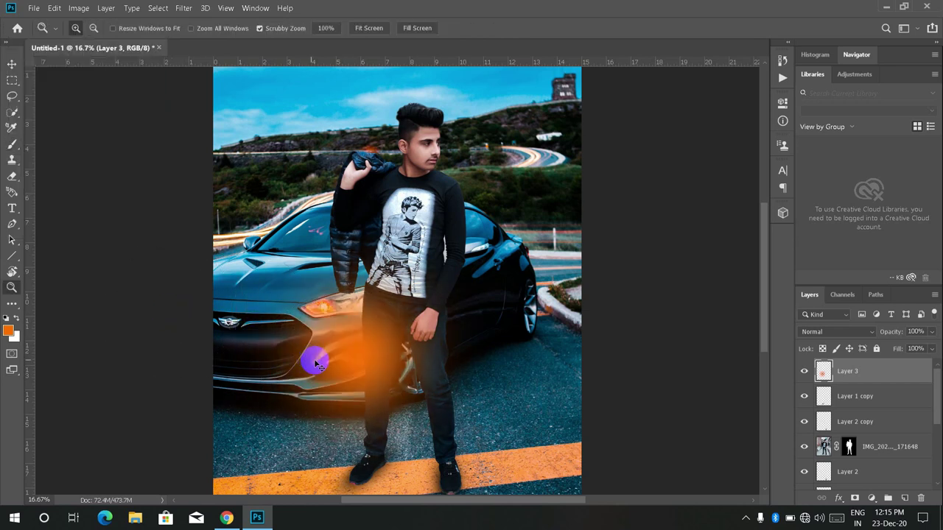
key("ctrl+z")
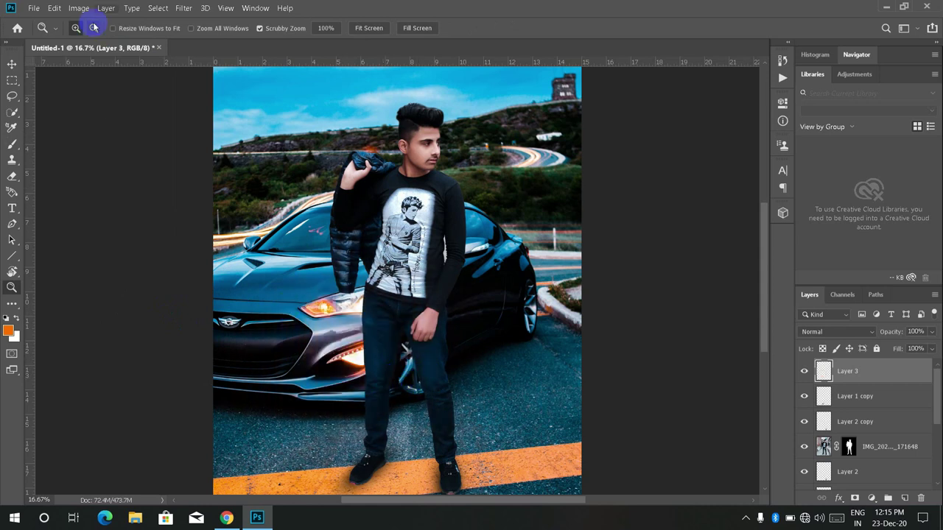
Step: Set up a soft round brush enlarged to about 511 px
left_click(12, 144)
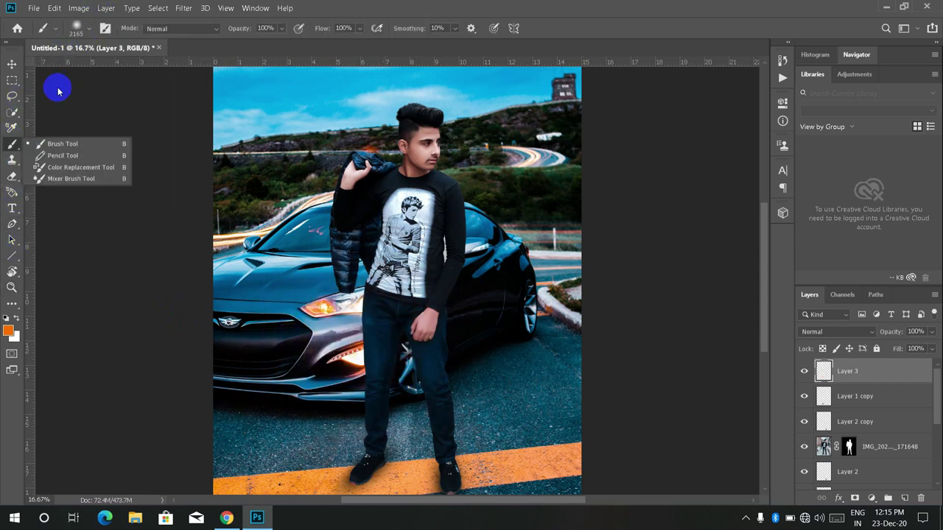
left_click(78, 28)
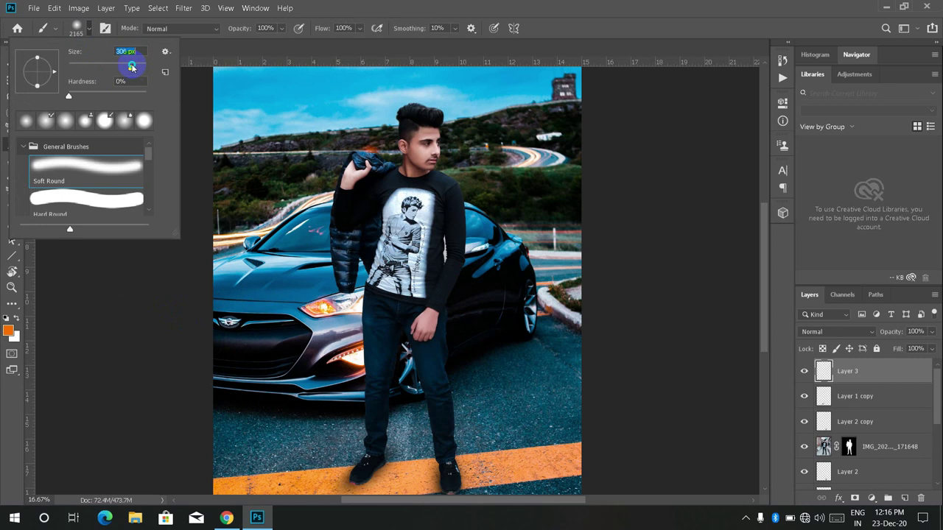
left_click(359, 359)
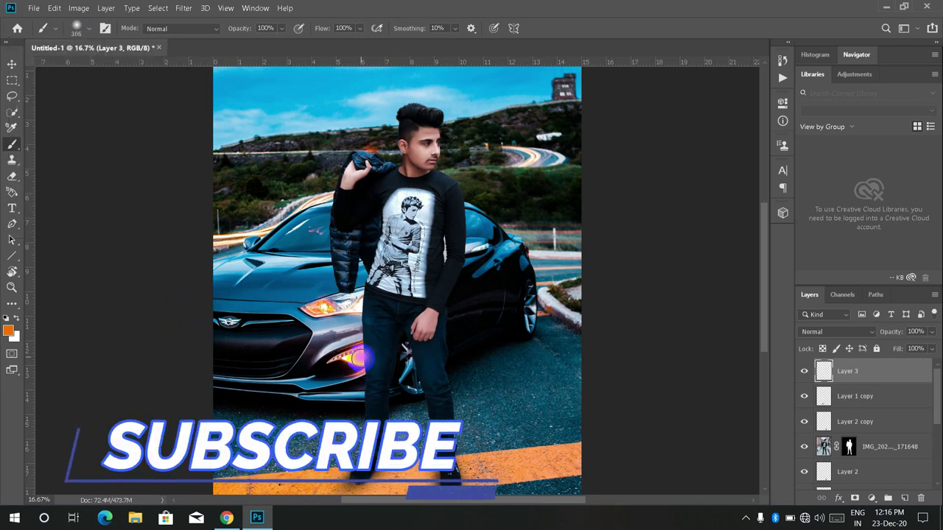
left_click(78, 28)
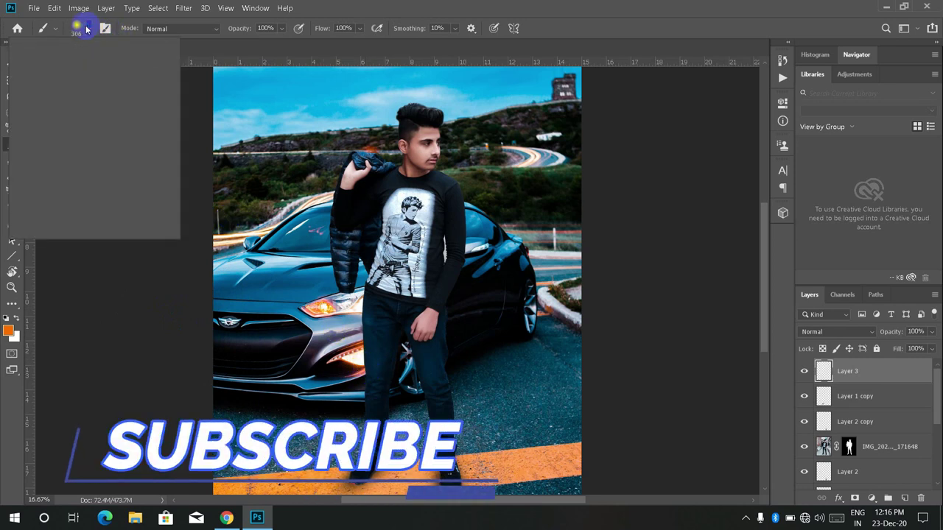
left_click_drag(130, 64, 131, 70)
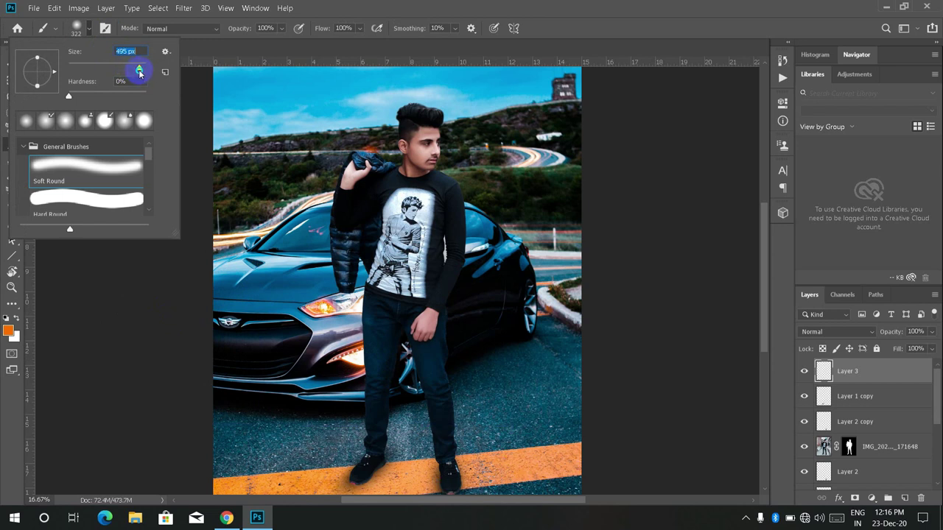
left_click(362, 357)
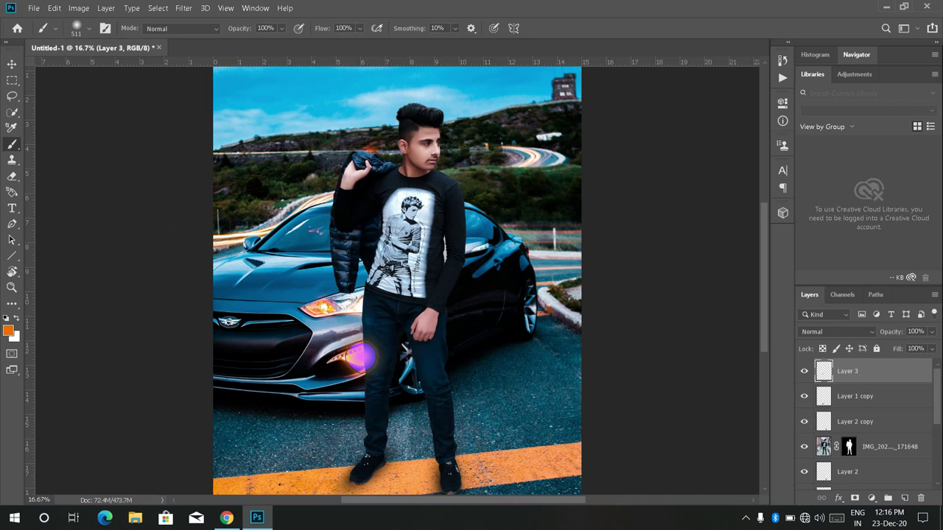
Step: Blend Layer 3 as Lighten and paint an orange glow on the car's fog light
left_click(847, 332)
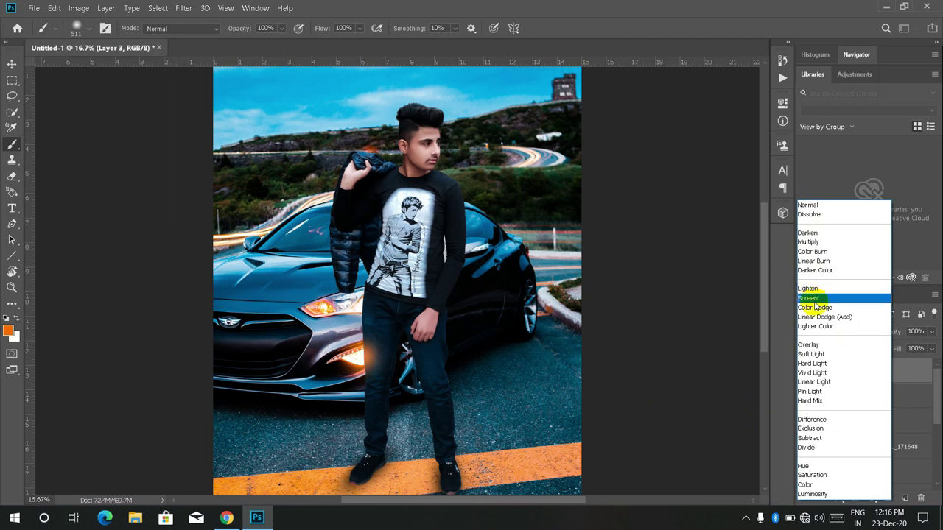
left_click(815, 300)
left_click(825, 332)
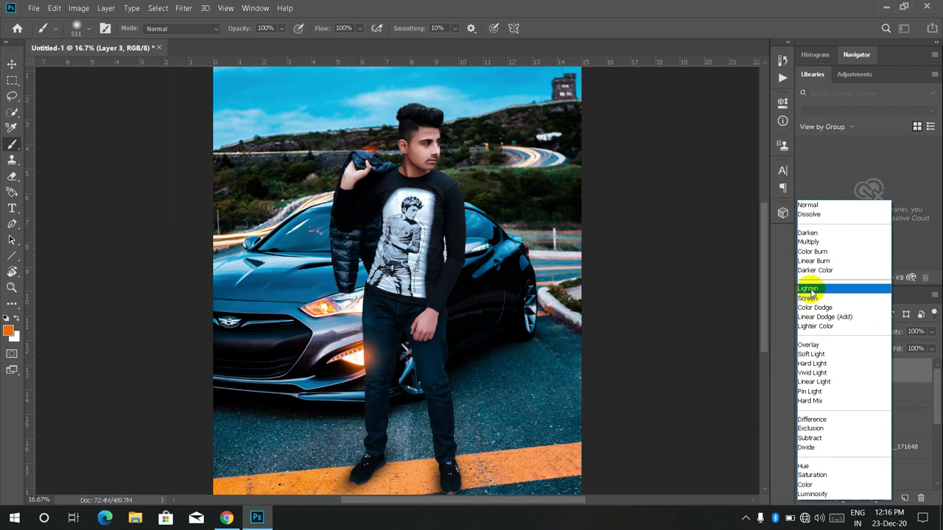
left_click(811, 292)
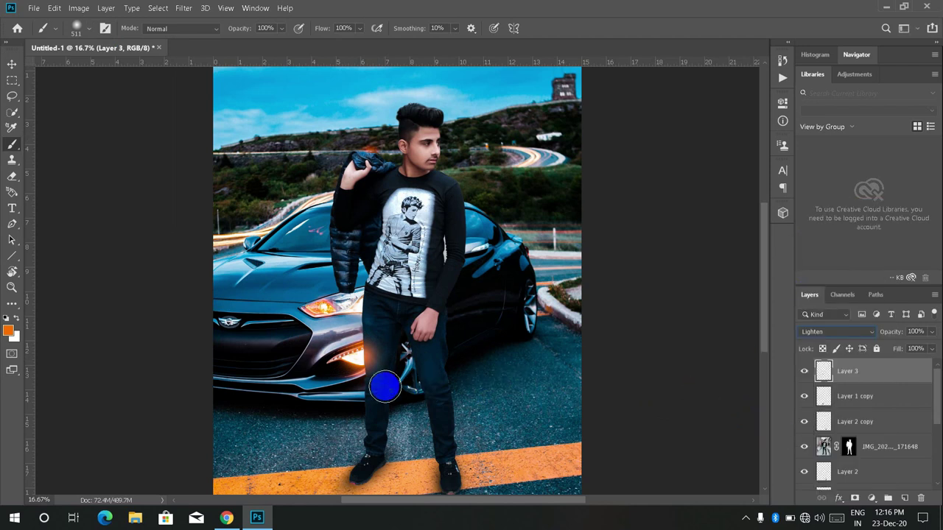
left_click(354, 350)
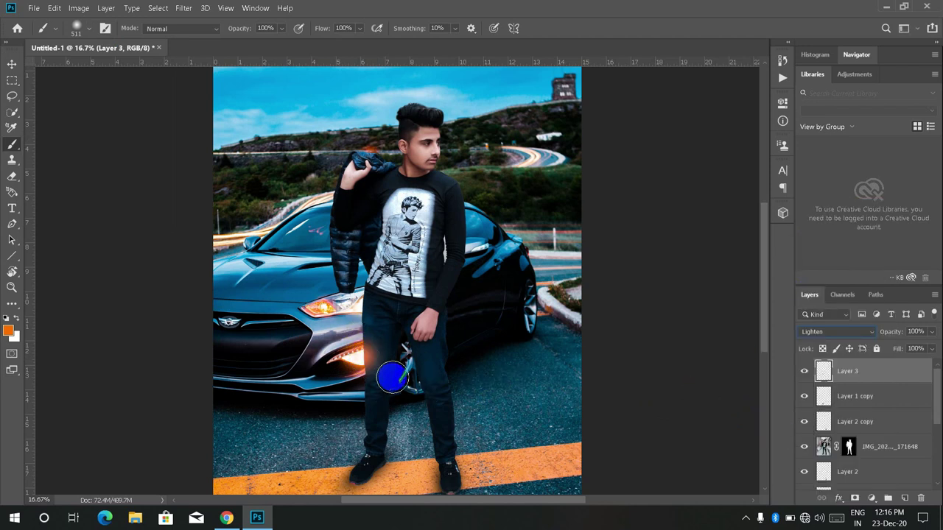
left_click(353, 302)
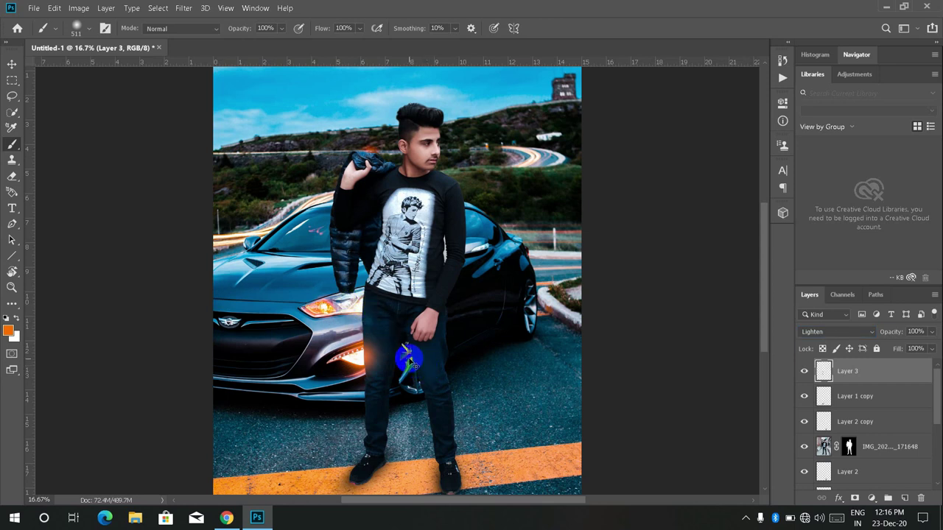
left_click(829, 332)
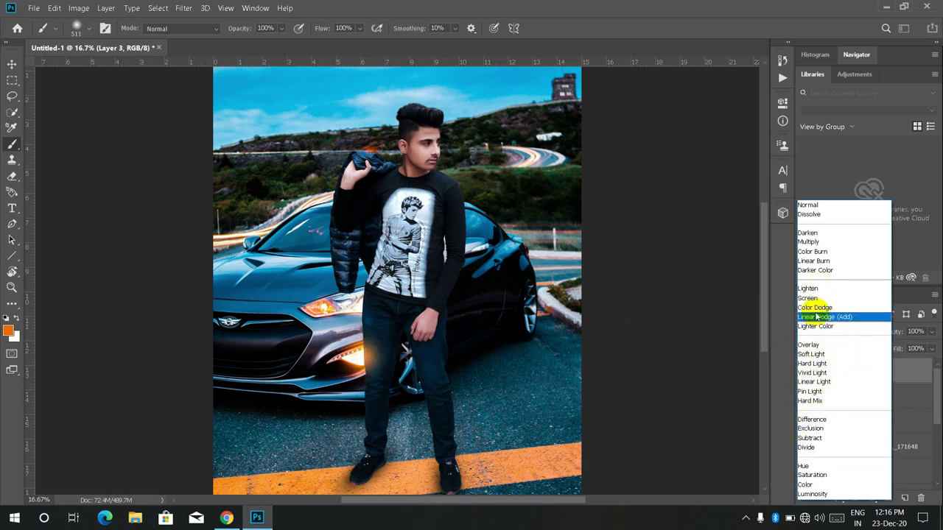
left_click(808, 289)
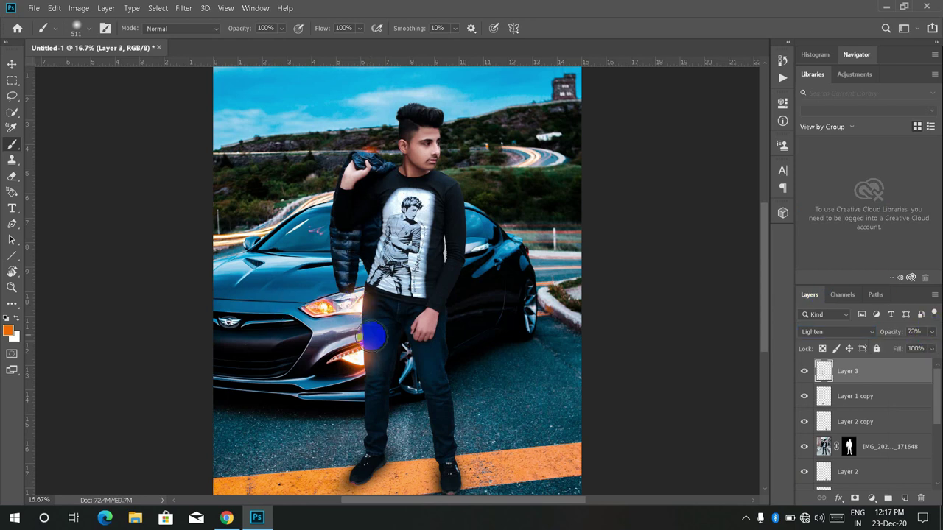
Step: Add a mask to Layer 3 and hide the glow over the jeans and jacket
left_click(853, 498)
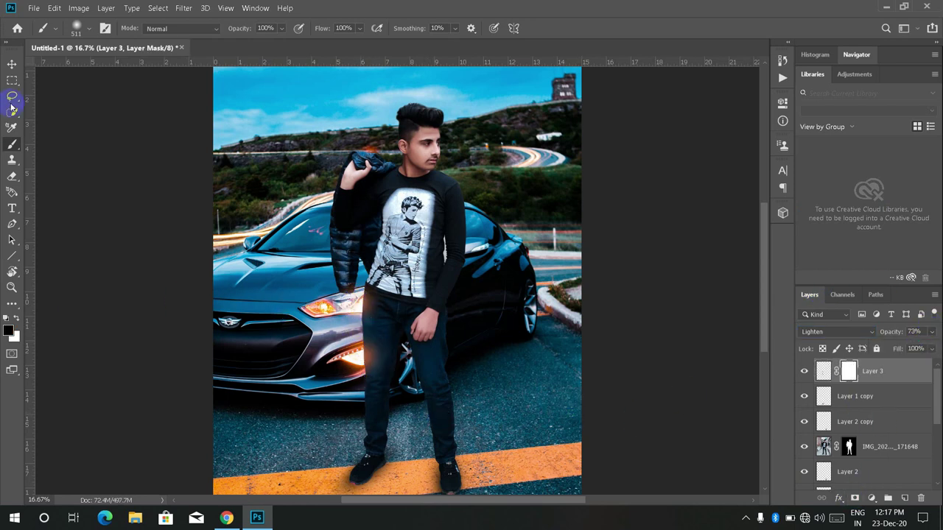
left_click_drag(385, 380, 388, 370)
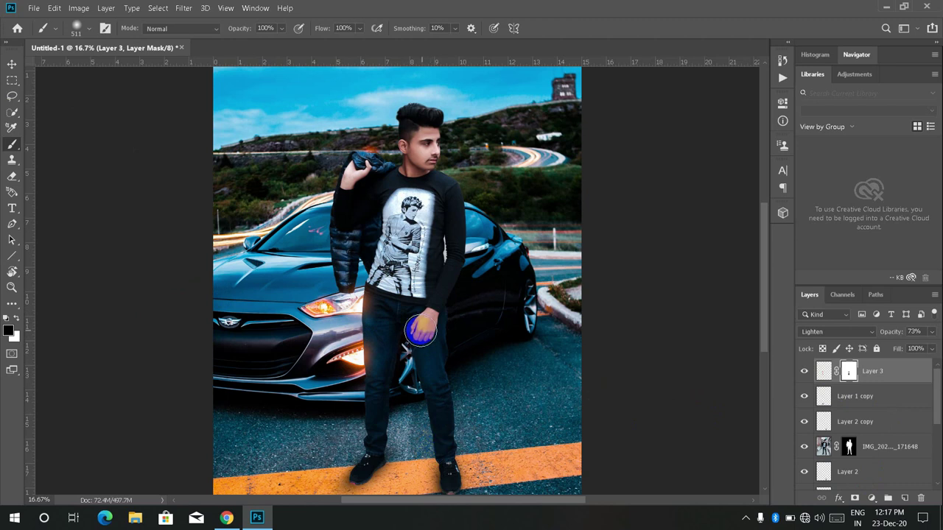
key("ctrl+2")
left_click_drag(361, 276, 372, 274)
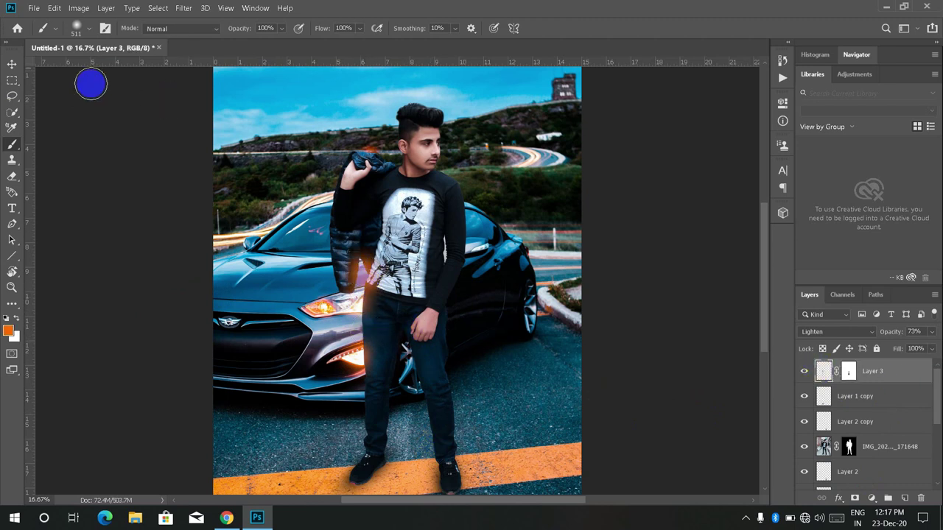
left_click(848, 372)
mouse_move(383, 311)
left_mouse_down()
mouse_move(376, 254)
mouse_move(337, 284)
mouse_move(386, 291)
left_mouse_up()
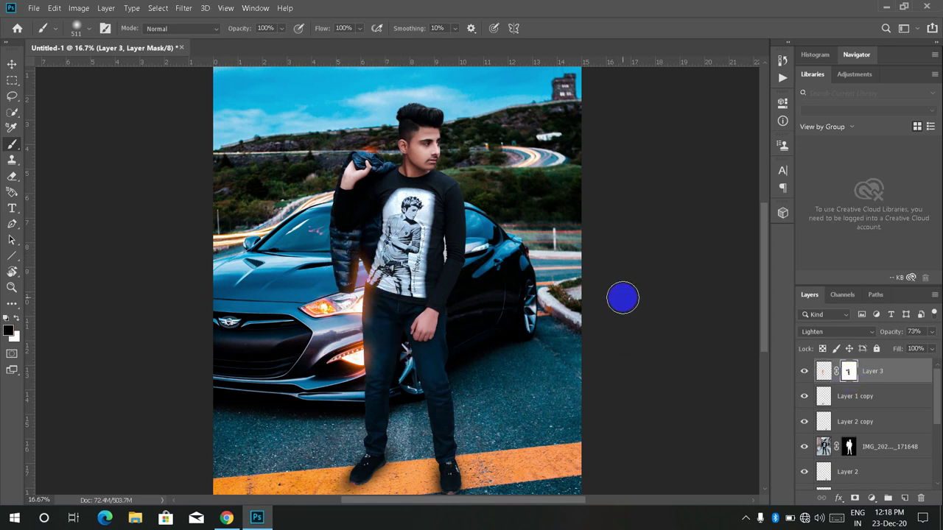
left_click(824, 371)
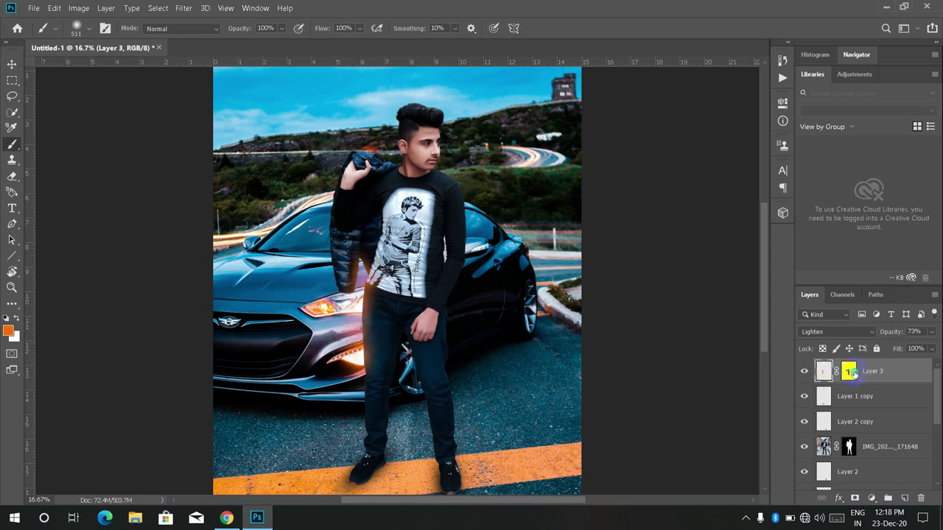
left_click(849, 371)
left_click_drag(324, 332, 394, 365)
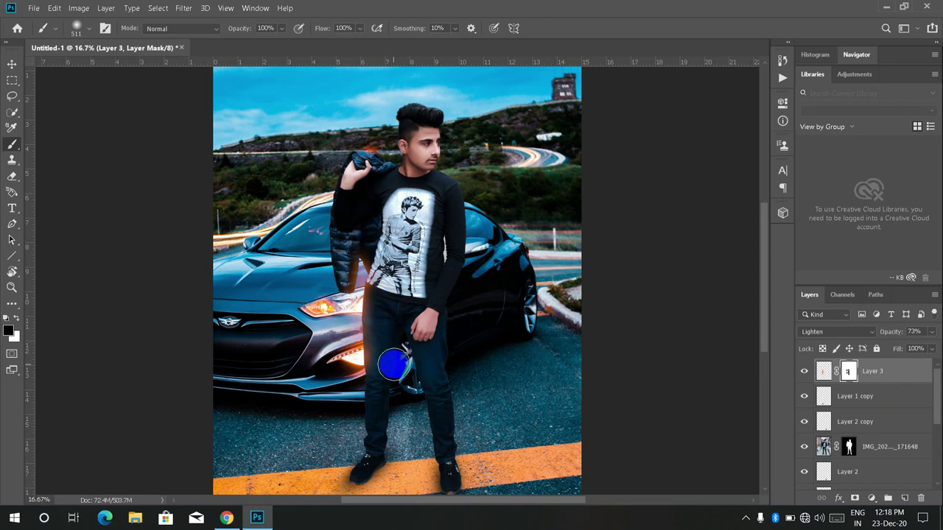
Step: Shrink the brush to 187 px and mask the glow off the left side of the jeans
key("ctrl+plus")
key("ctrl+plus")
left_click(75, 28)
left_click_drag(111, 53, 94, 53)
left_click(342, 239)
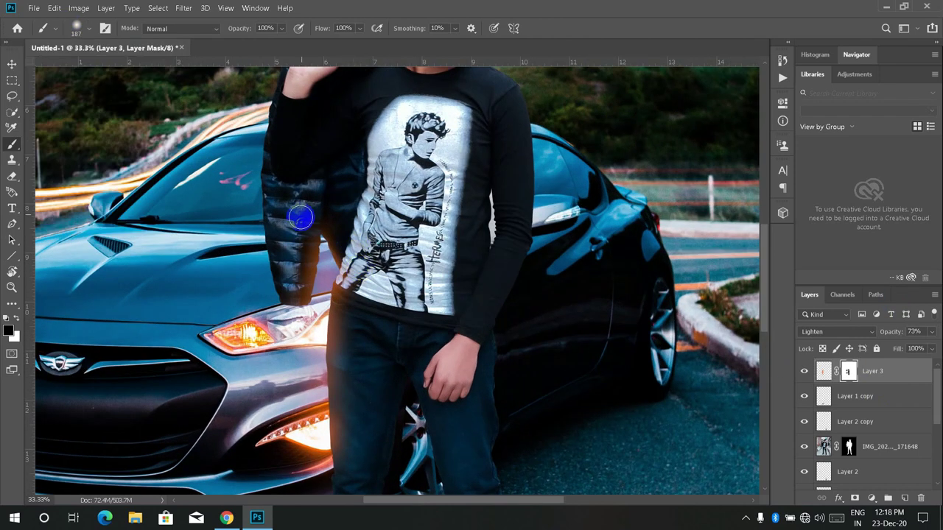
left_click_drag(352, 371, 361, 337)
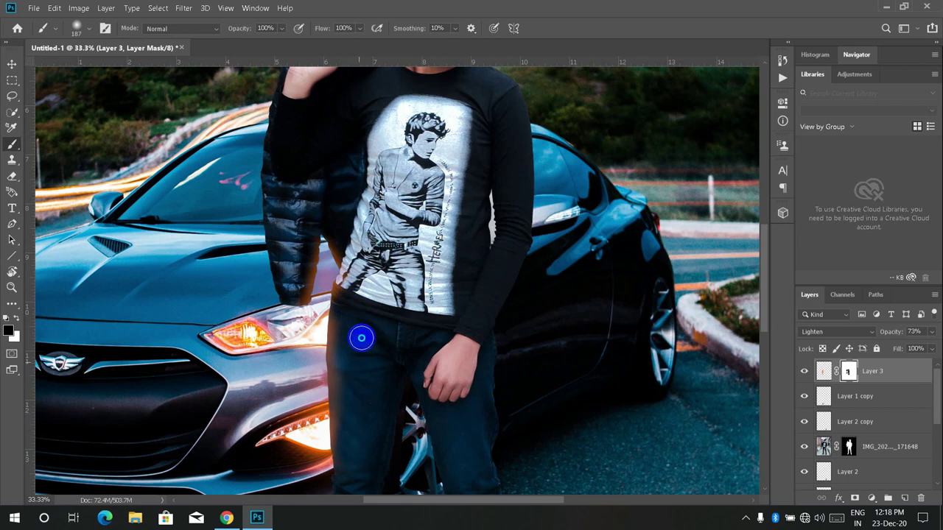
key("ctrl+minus")
key("ctrl+minus")
key("ctrl+plus")
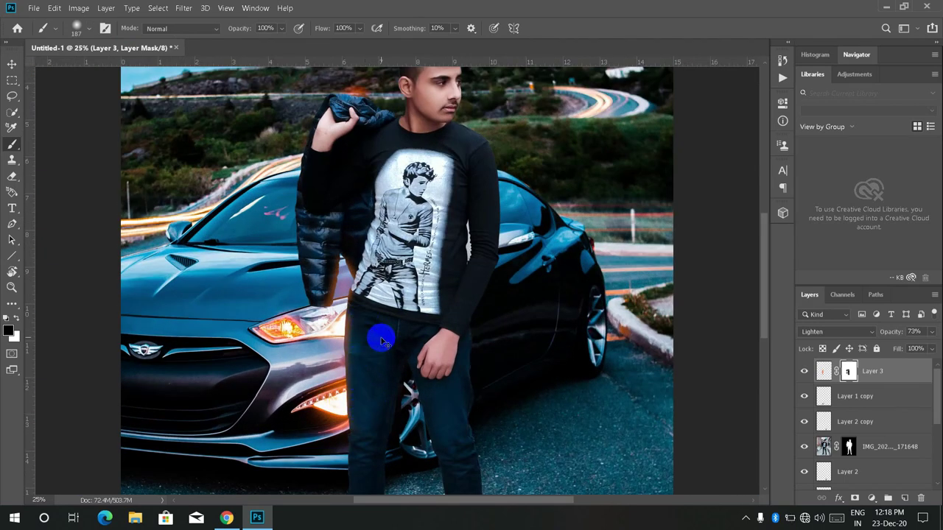
Step: Keep Layer 3 on Lighten and touch up the mask along the jacket with a 62 px brush
left_click(823, 371)
left_click(834, 332)
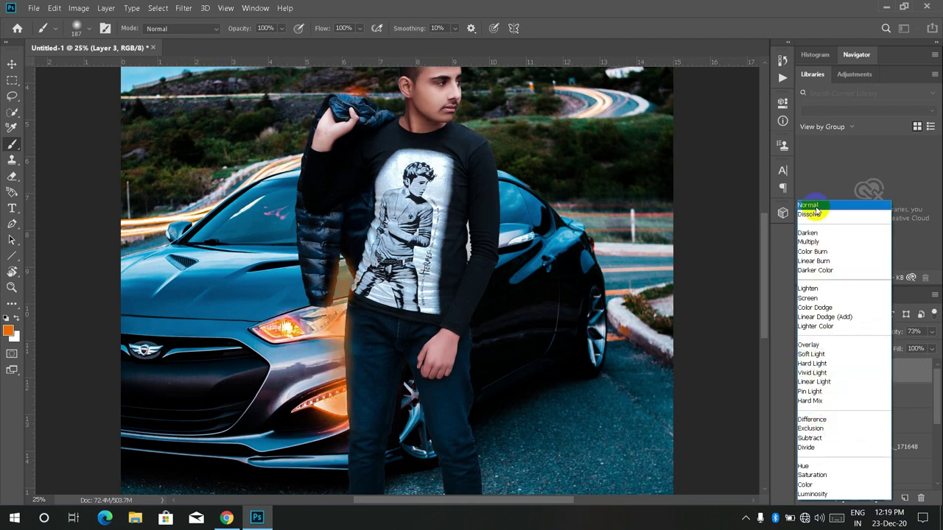
left_click(808, 288)
left_click(77, 28)
left_click_drag(103, 64, 92, 63)
left_click(847, 372)
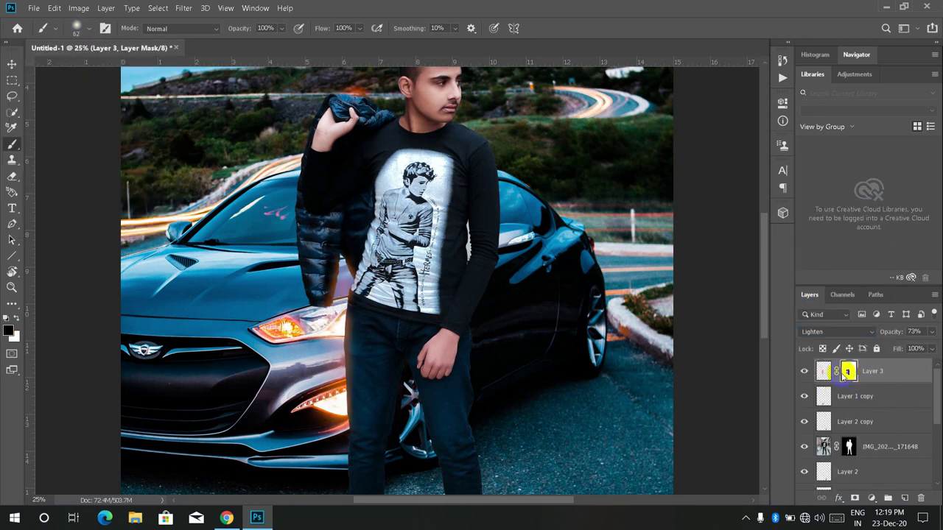
left_click(331, 324)
mouse_move(331, 324)
left_mouse_down()
mouse_move(347, 294)
mouse_move(333, 287)
left_mouse_up()
left_click(15, 318)
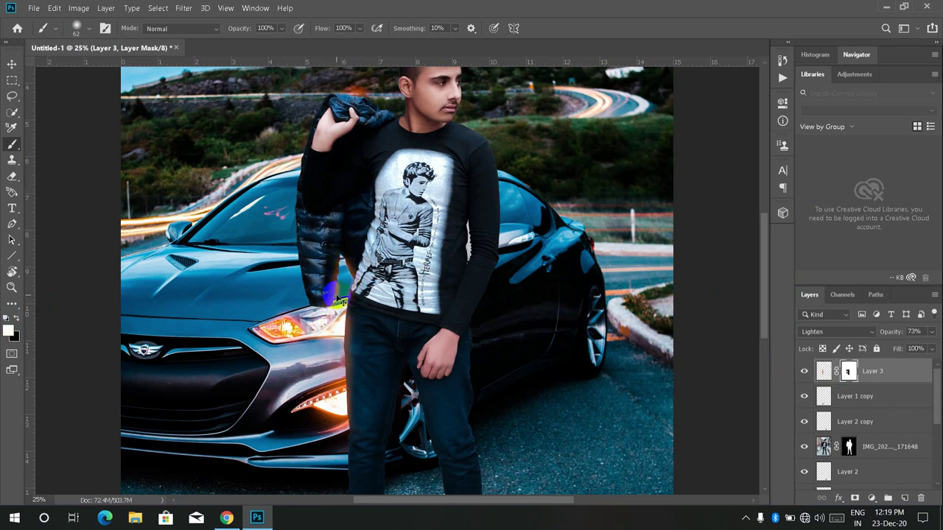
Step: Reselect Layer 3, add a new empty layer, then undo it
left_click(12, 63)
key("ctrl+minus")
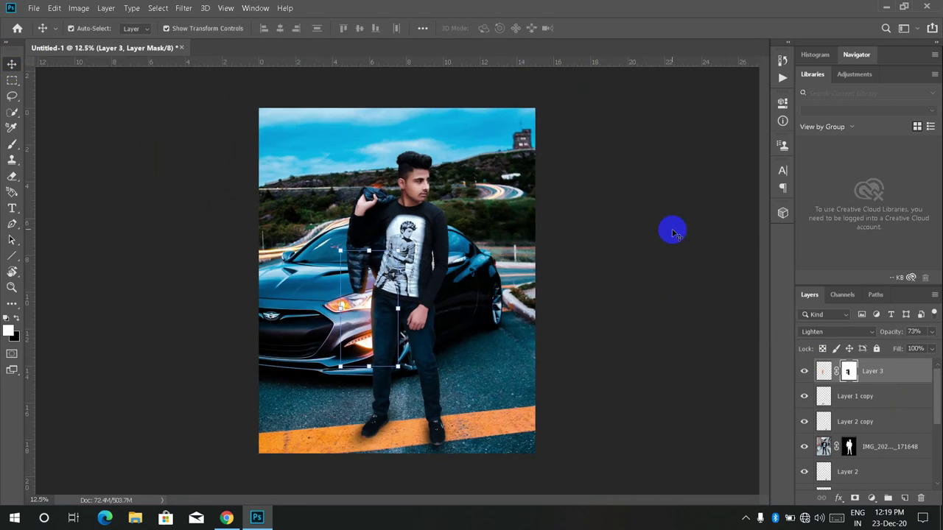
left_click(708, 243)
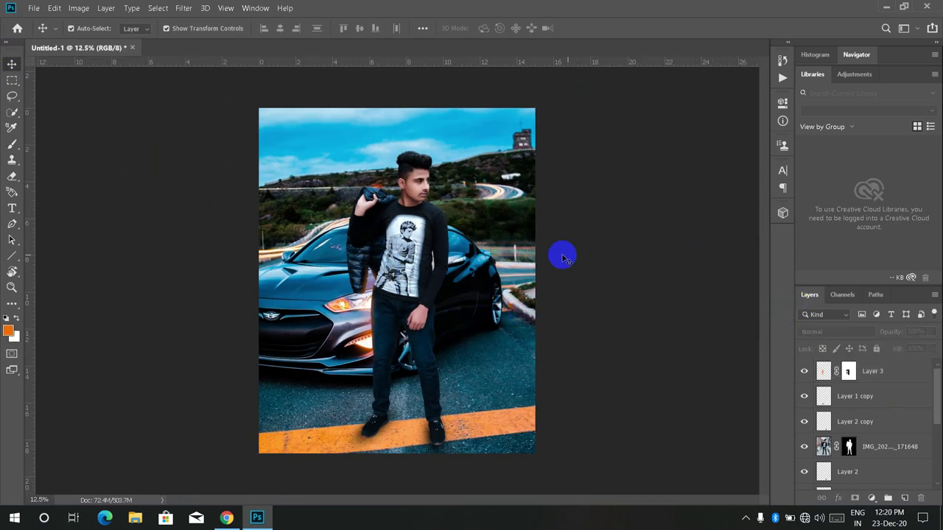
left_click(885, 371)
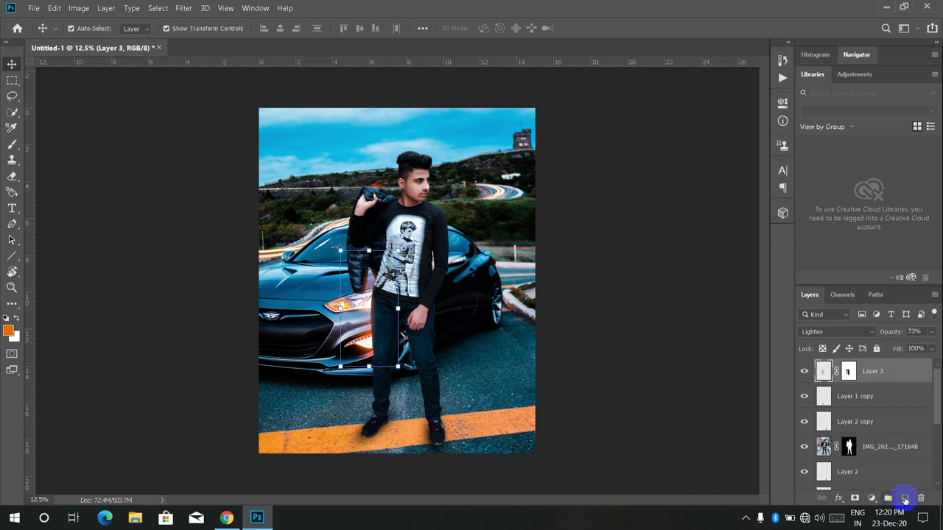
left_click(906, 499)
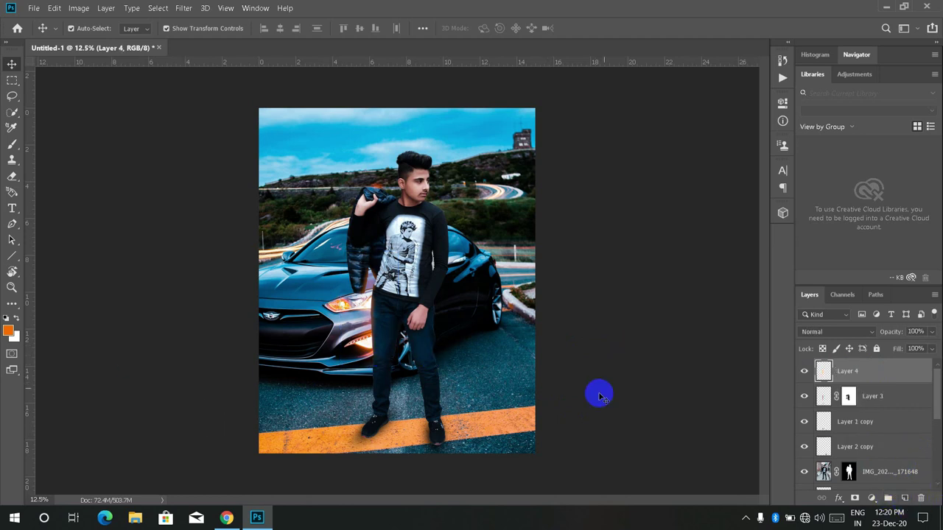
key("ctrl+z")
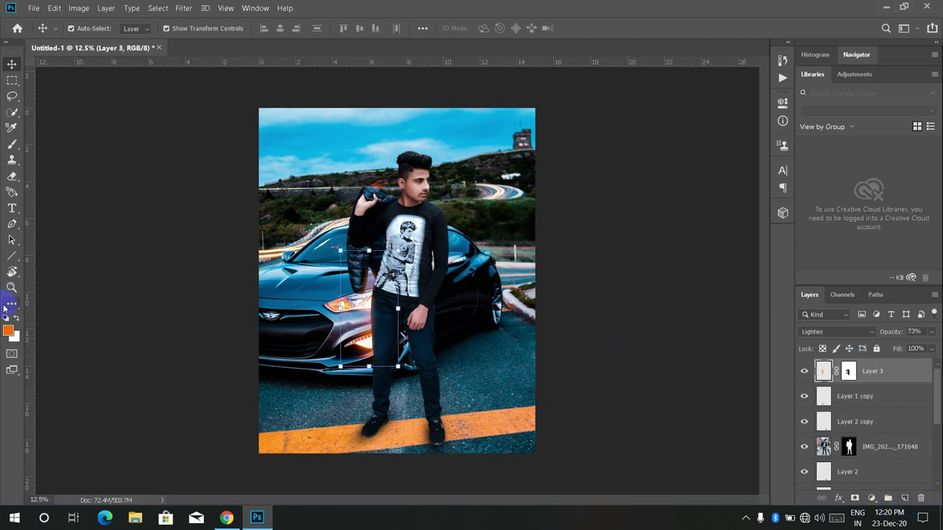
left_click(16, 313)
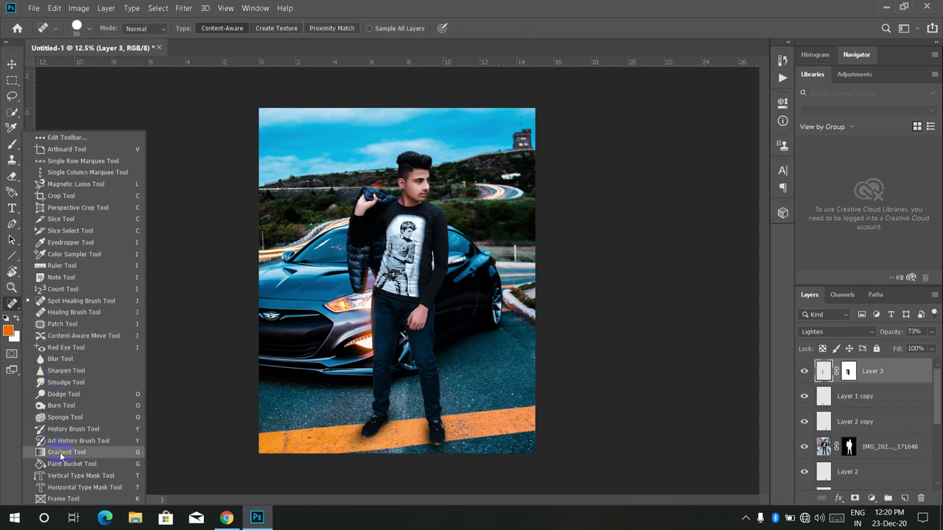
Step: Try orange and black-white gradients on Layer 3, undoing both
left_click(63, 449)
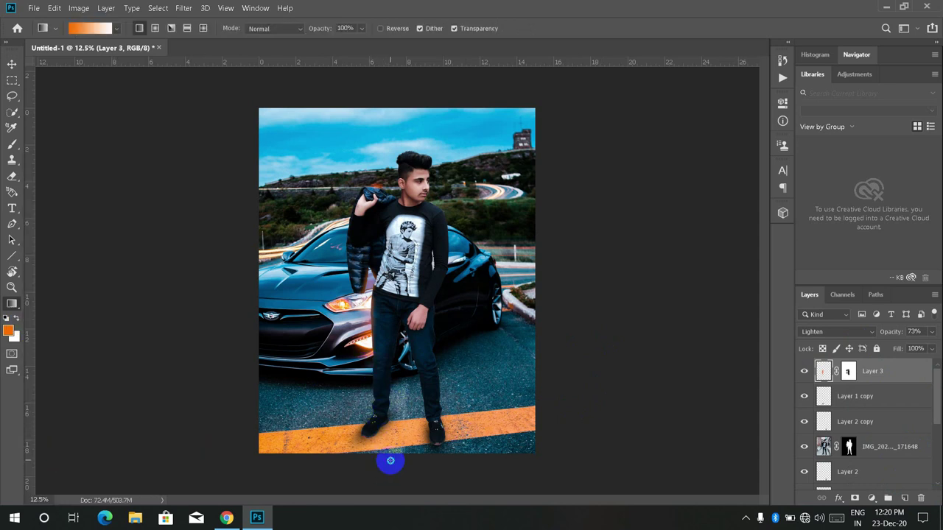
left_click_drag(391, 461, 420, 312)
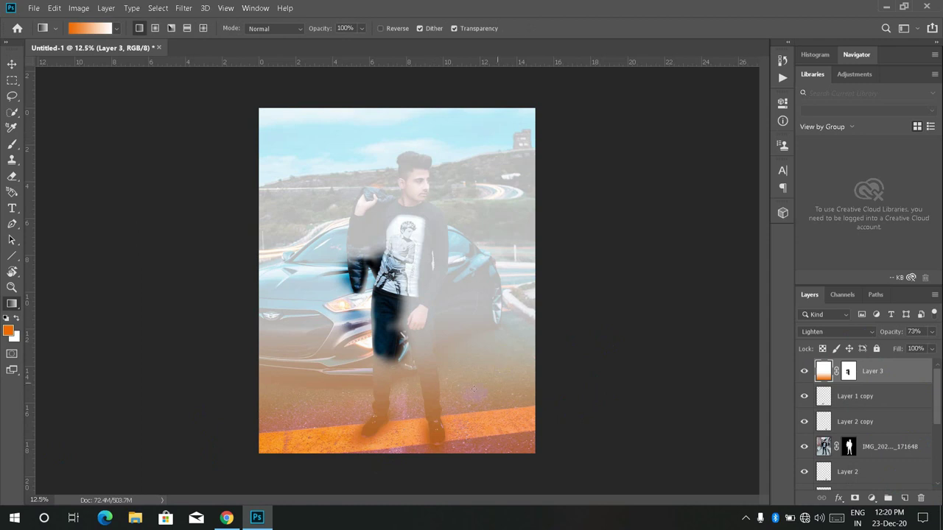
key("ctrl+z")
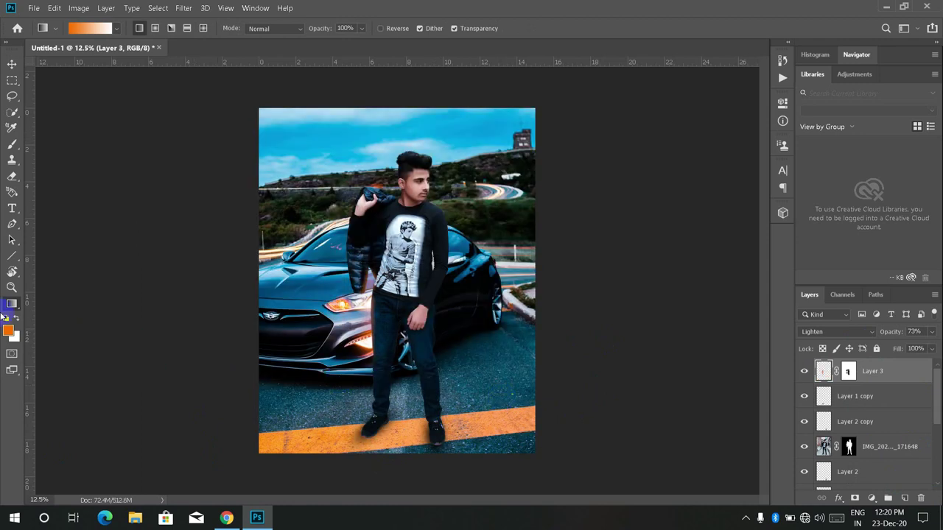
left_click(7, 318)
mouse_move(412, 408)
left_mouse_down()
mouse_move(424, 321)
mouse_move(424, 332)
left_mouse_up()
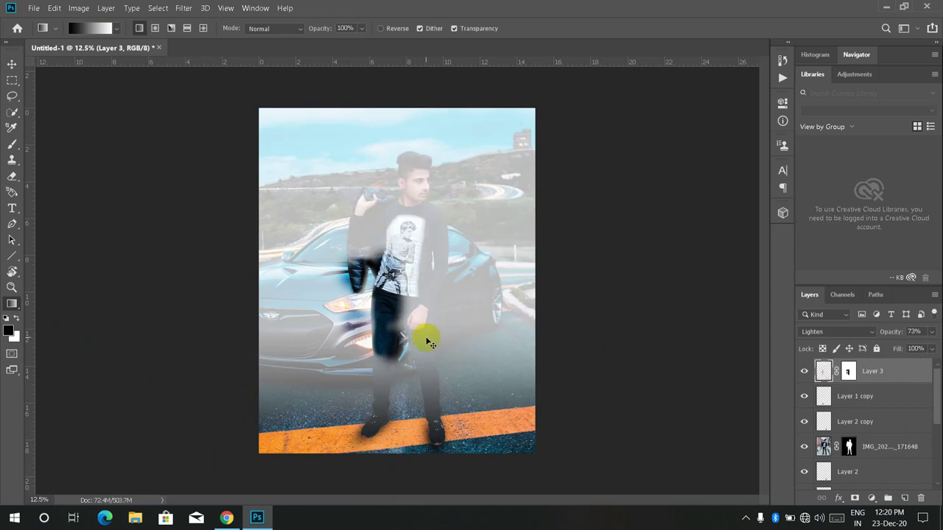
key("ctrl+z")
Step: Draw a black-to-white gradient from the bottom on new Layer 4, set to Multiply at 85%
left_click(911, 498)
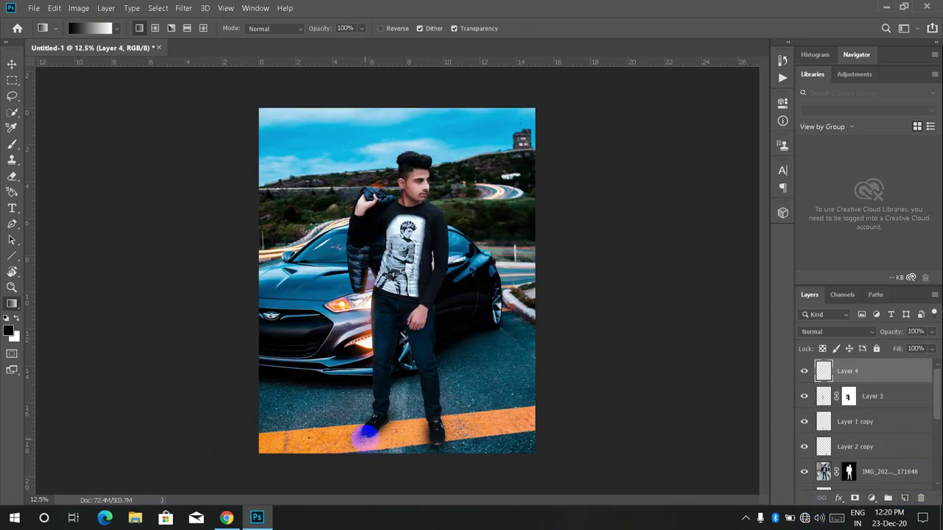
left_click_drag(367, 466, 394, 331)
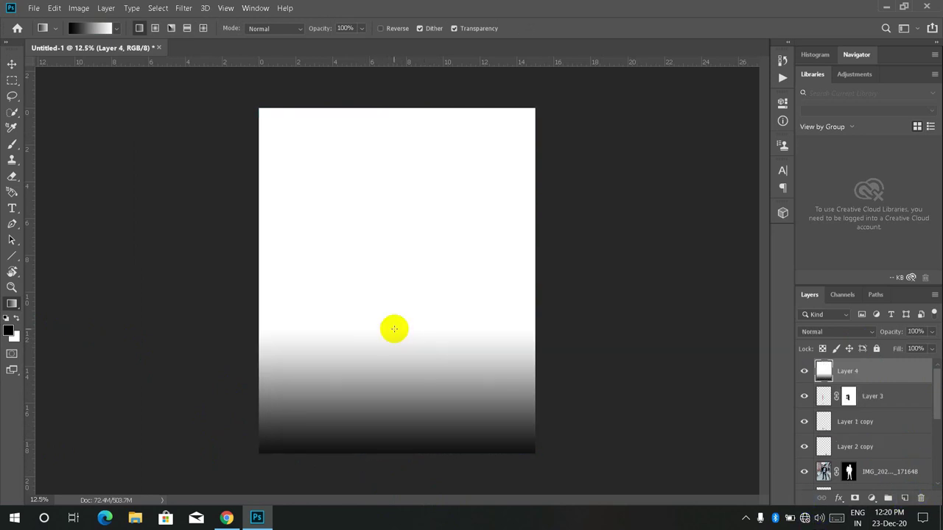
left_click(859, 332)
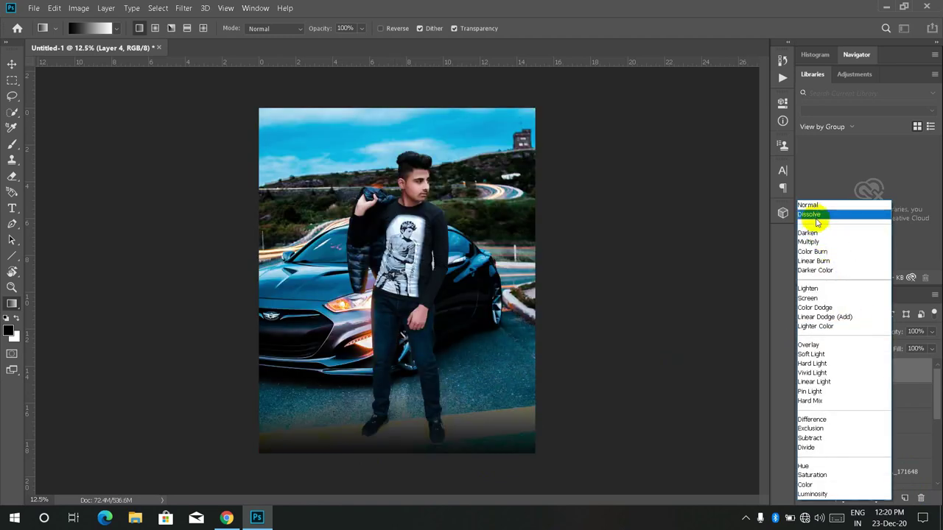
left_click(815, 244)
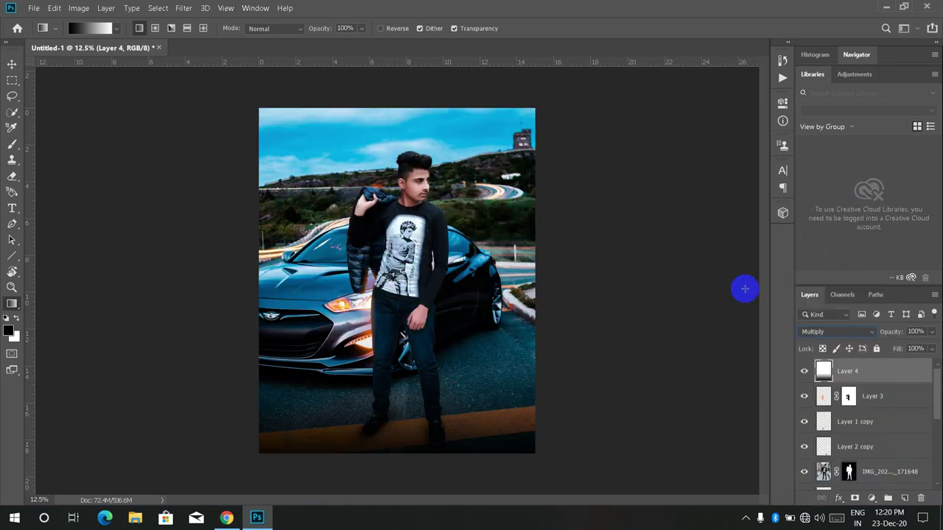
left_click_drag(920, 343, 926, 344)
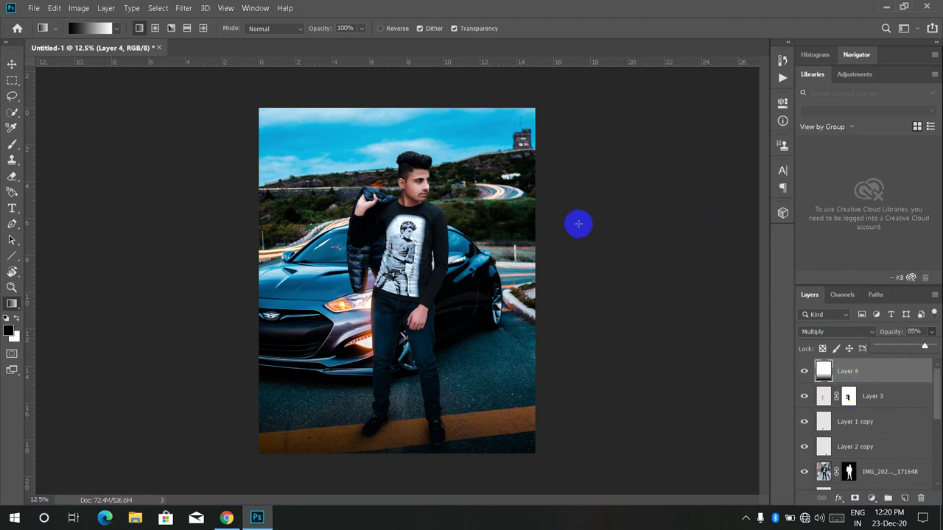
left_click(184, 8)
Step: Grade in Camera Raw: exposure +0.60, contrast +21, highlights −28, shadows −12, clarity +30, dehaze raised
left_click(235, 76)
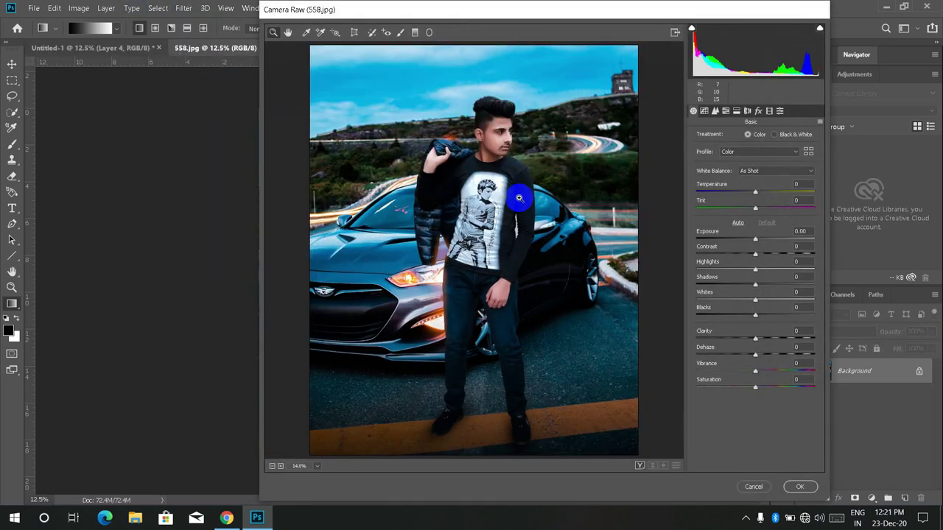
left_click_drag(755, 241, 763, 240)
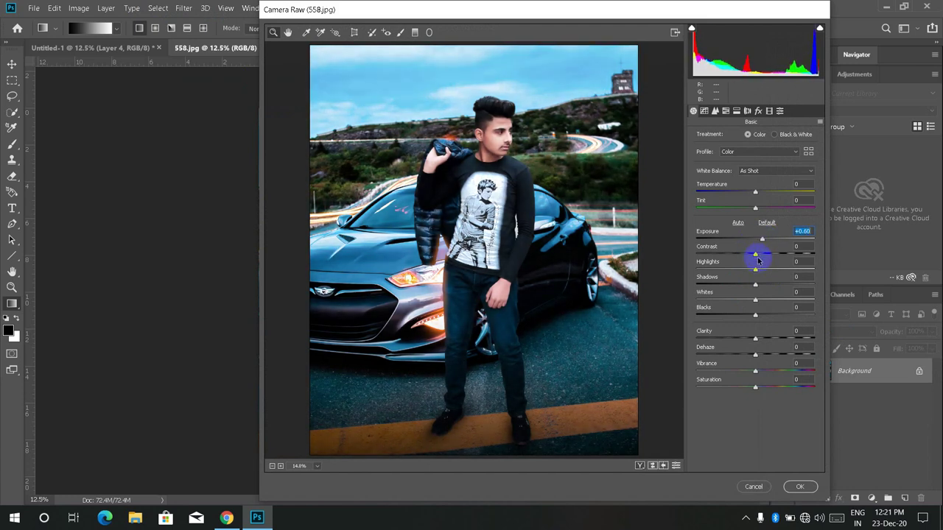
mouse_move(750, 253)
left_mouse_down()
mouse_move(784, 255)
mouse_move(750, 259)
left_mouse_up()
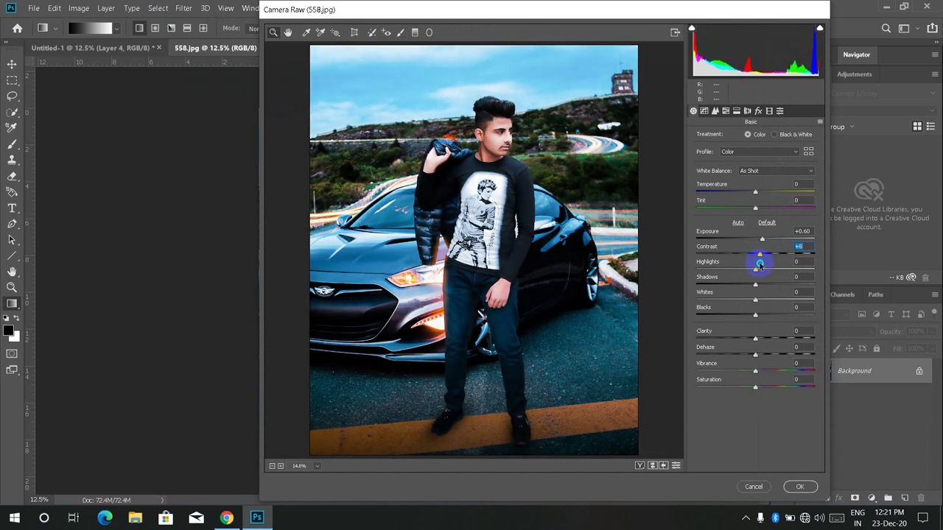
mouse_move(725, 270)
left_mouse_down()
mouse_move(751, 263)
mouse_move(726, 285)
mouse_move(741, 285)
mouse_move(723, 284)
mouse_move(750, 288)
mouse_move(731, 290)
left_mouse_up()
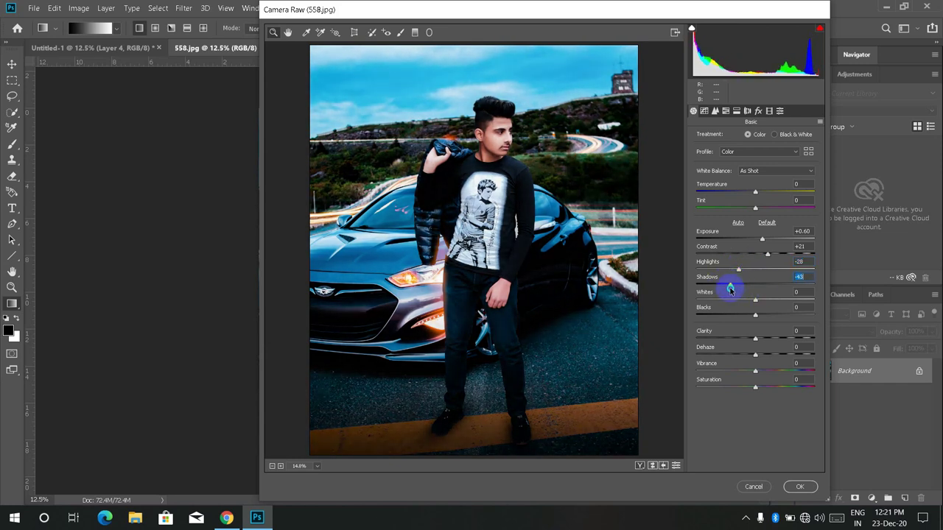
mouse_move(752, 297)
left_mouse_down()
mouse_move(726, 305)
mouse_move(751, 305)
mouse_move(738, 302)
left_mouse_up()
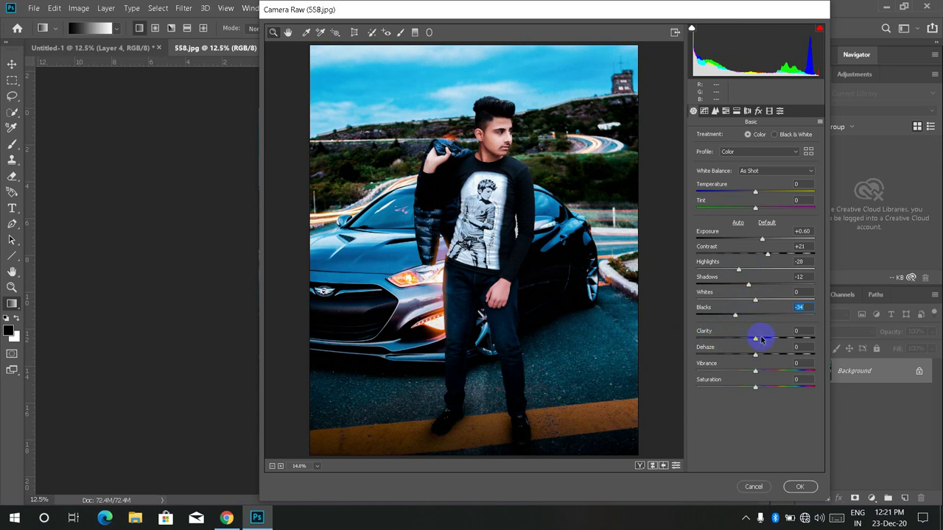
mouse_move(752, 337)
left_mouse_down()
mouse_move(789, 339)
mouse_move(749, 336)
mouse_move(773, 341)
left_mouse_up()
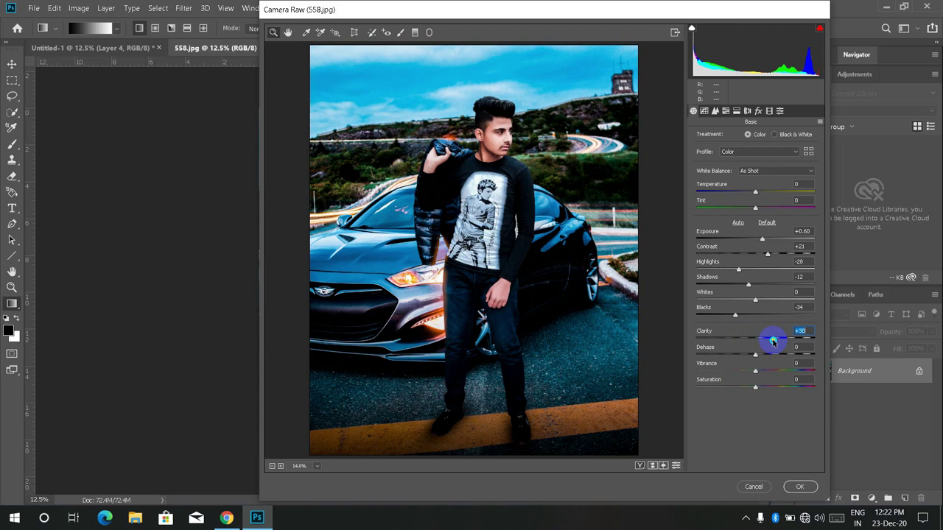
mouse_move(775, 356)
left_mouse_down()
mouse_move(752, 352)
mouse_move(775, 348)
left_mouse_up()
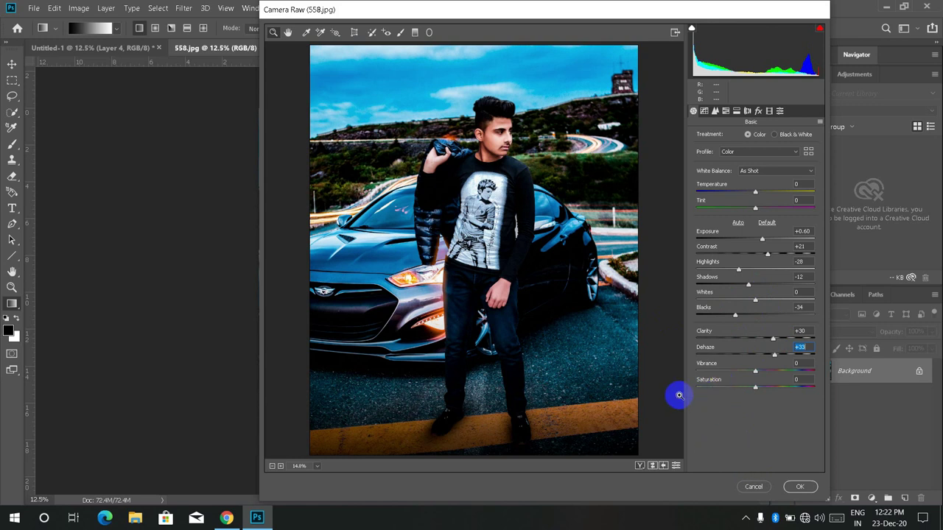
left_click(750, 487)
Step: Try opening a desktop item via File > Open and dismiss the resulting error
left_click(33, 8)
left_click(474, 198)
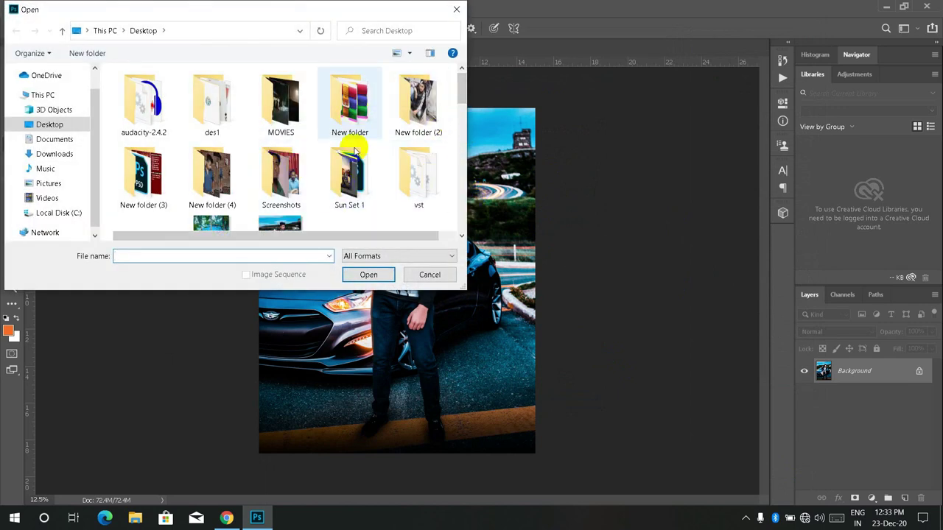
double_click(352, 111)
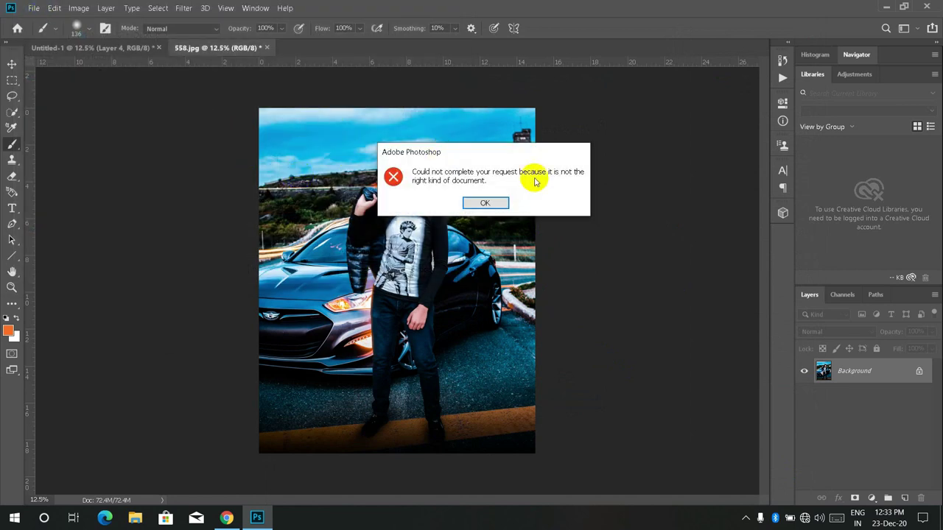
left_click(488, 203)
Step: Browse into the Photo editing Tools folder and open stamp.psd
left_click(33, 10)
left_click(60, 34)
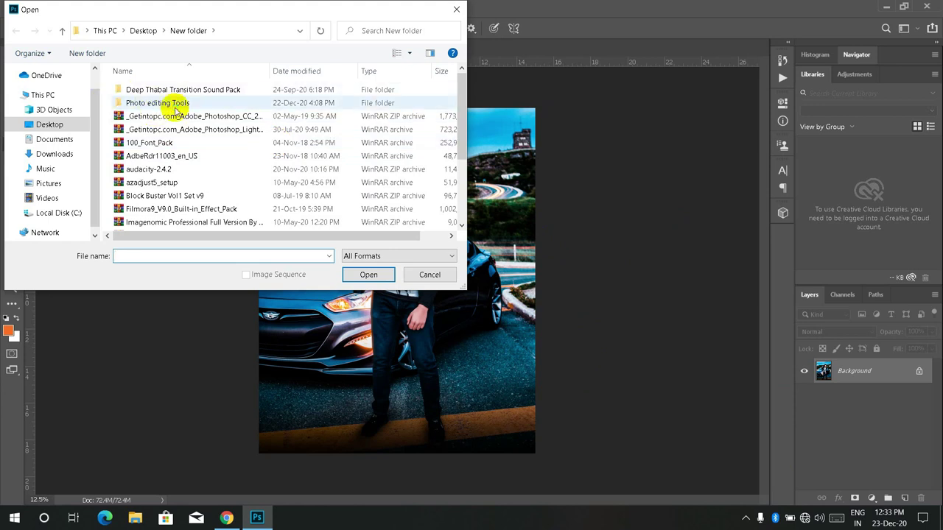
double_click(175, 109)
scroll(417, 207, "down", 5)
scroll(413, 212, "down", 3)
scroll(409, 215, "down", 5)
scroll(400, 219, "down", 5)
scroll(401, 210, "down", 5)
scroll(402, 213, "down", 5)
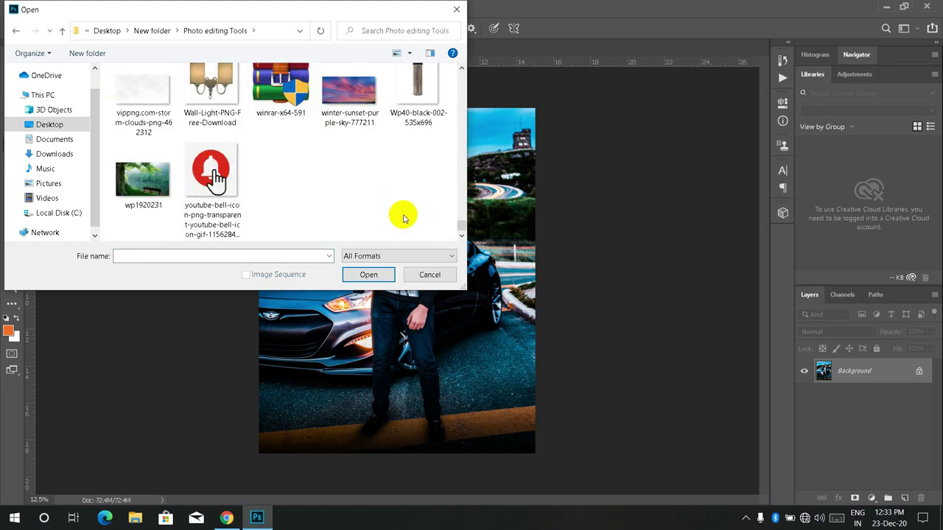
scroll(309, 161, "up", 2)
scroll(394, 209, "down", 1)
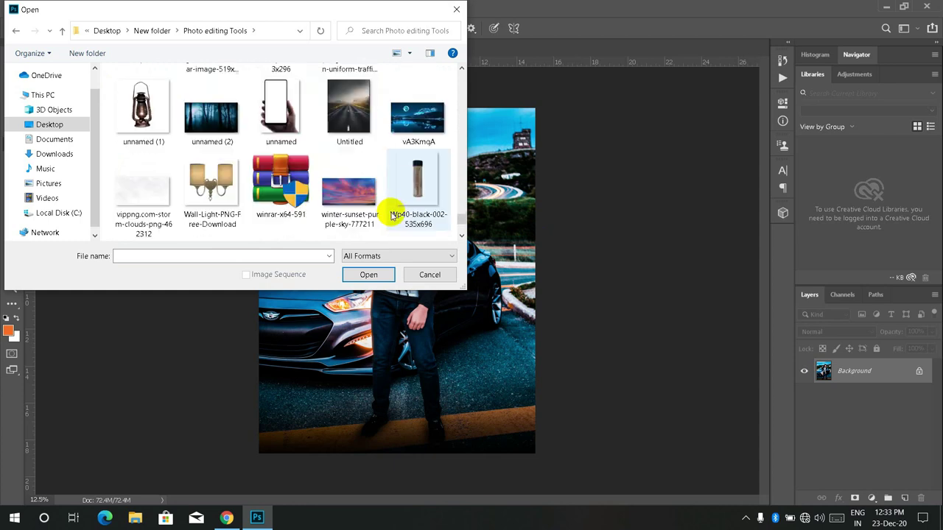
scroll(394, 192, "down", 2)
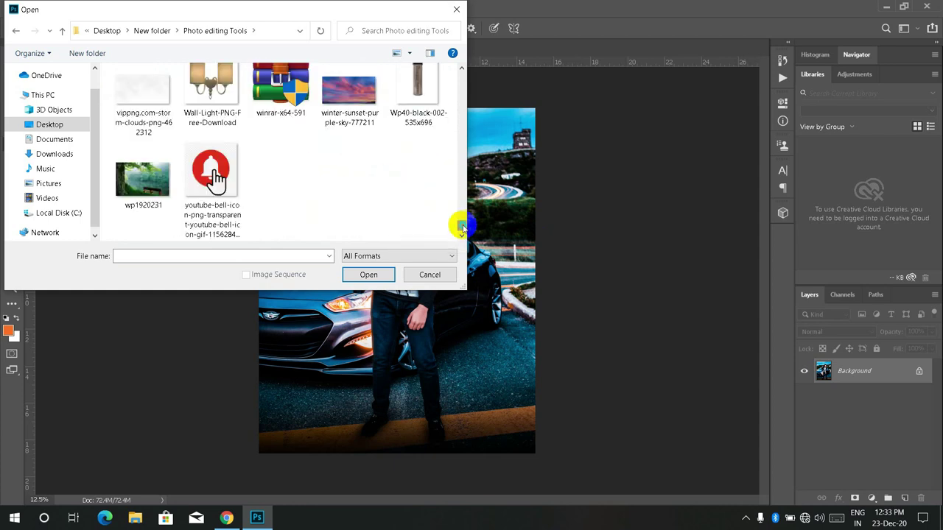
scroll(455, 221, "up", 1)
scroll(450, 211, "up", 1)
scroll(451, 211, "up", 1)
key("Escape")
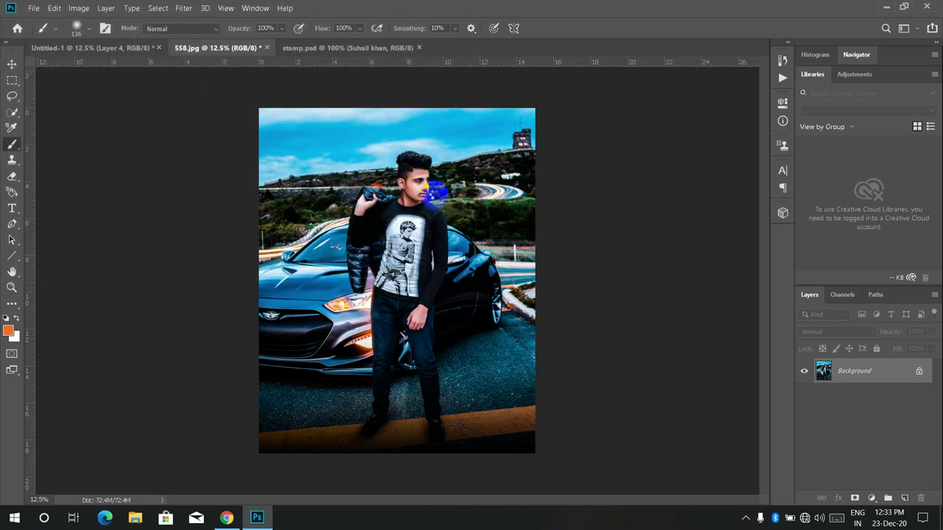
Step: Drag the stamp.psd logo layer into 558.jpg, scale it to about 22%, and place it lower right
key("ctrl+Tab")
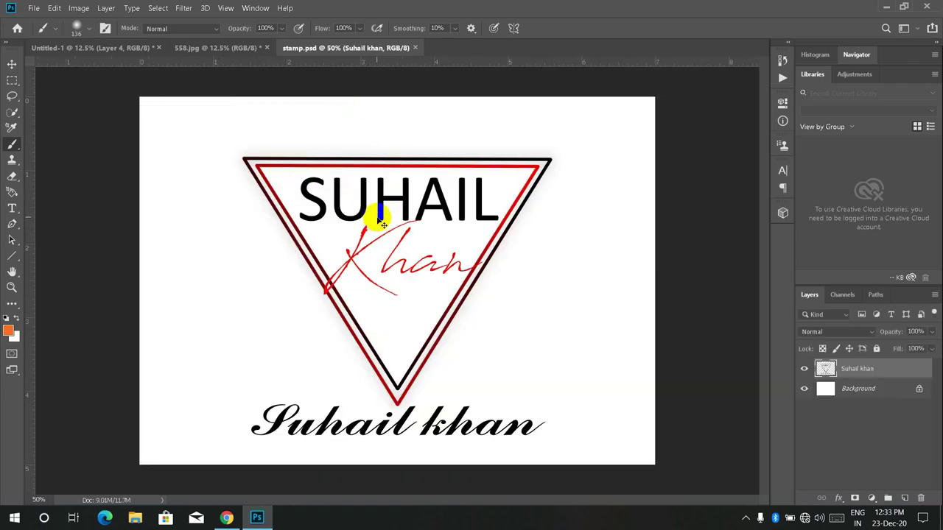
left_click(13, 62)
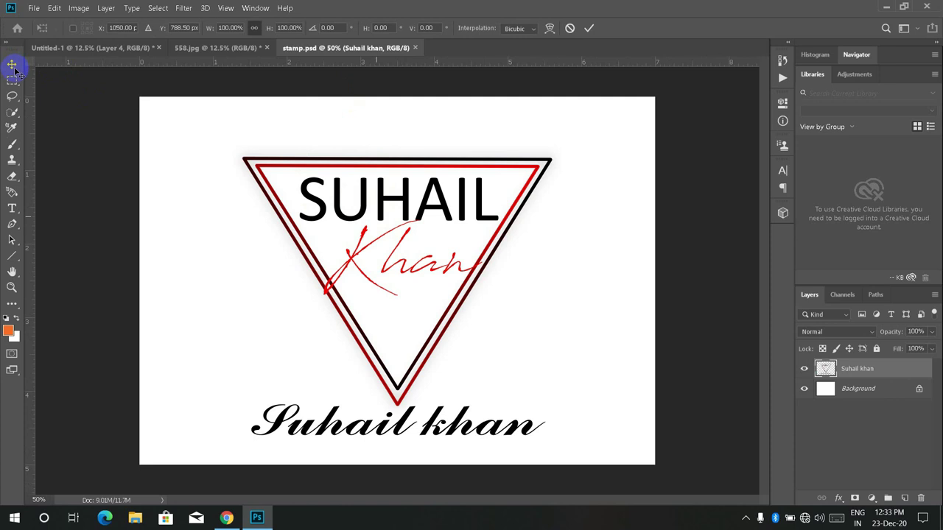
left_click(247, 49)
left_click(331, 48)
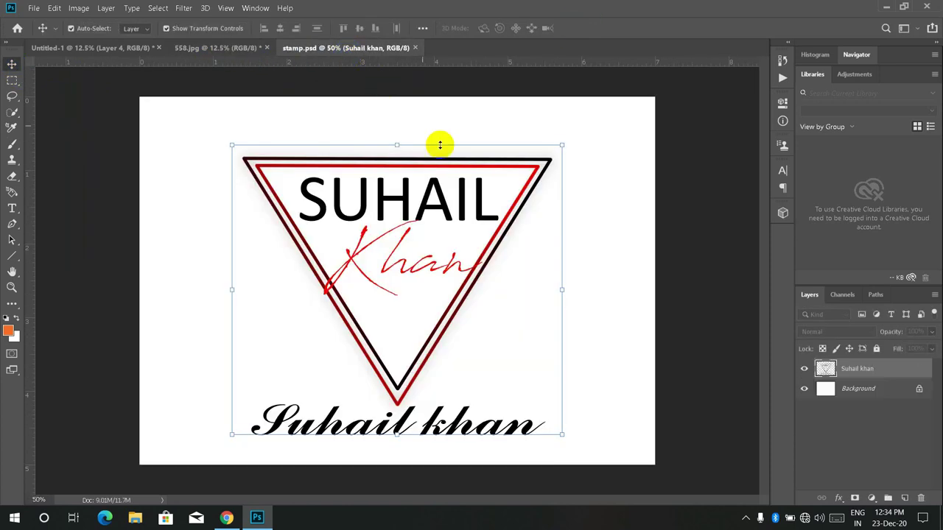
mouse_move(421, 197)
left_mouse_down()
mouse_move(225, 37)
mouse_move(502, 347)
mouse_move(475, 384)
left_mouse_up()
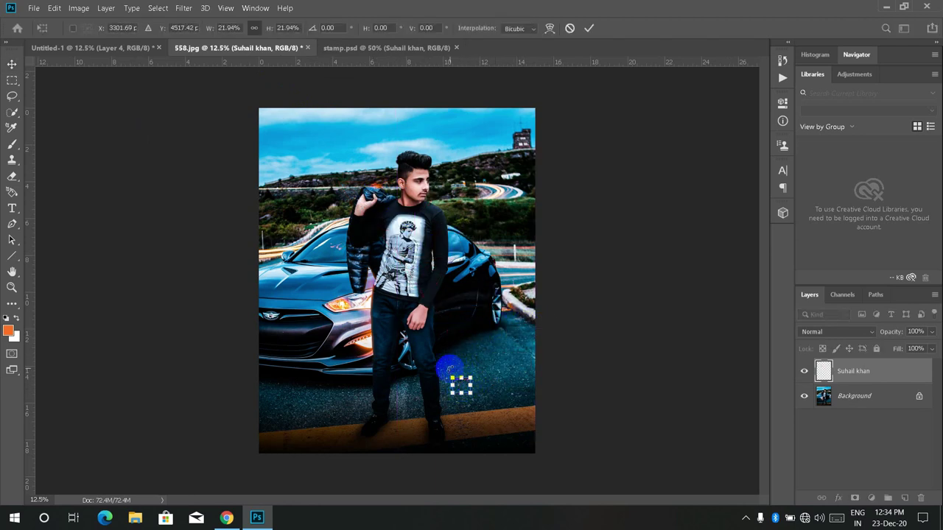
key("ctrl+plus")
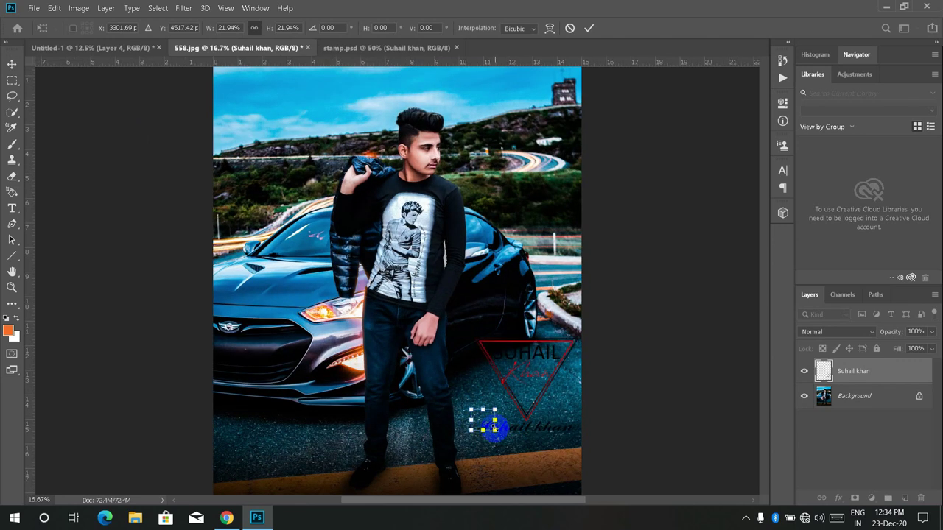
left_click_drag(488, 420, 536, 395)
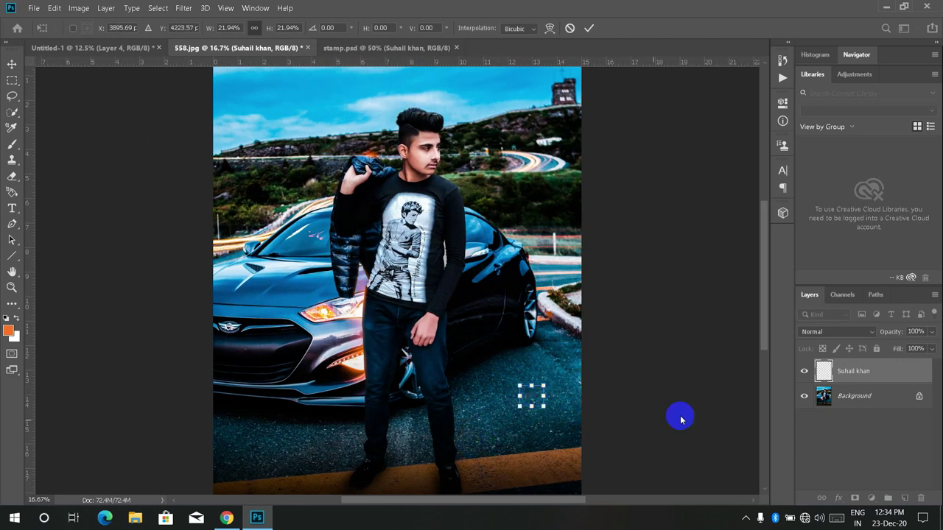
key("Return")
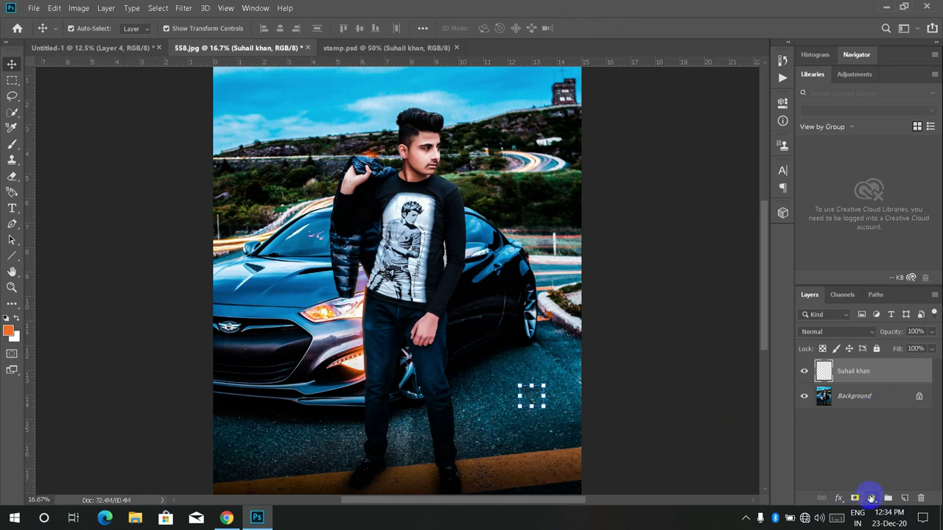
Step: Add a Gradient Map with both stops white and clip it to the stamp layer
left_click(871, 499)
left_click(868, 483)
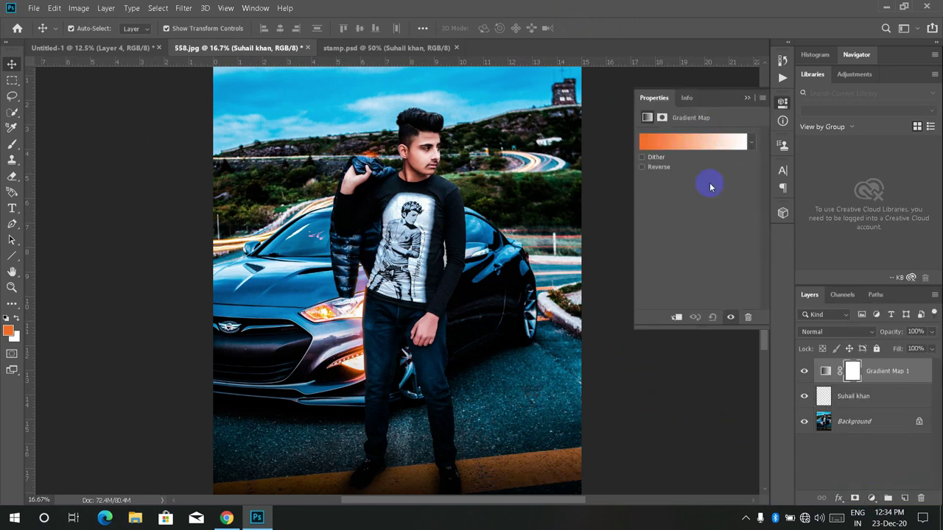
left_click(711, 141)
left_click(569, 414)
left_click(625, 464)
left_click(619, 159)
left_click(899, 179)
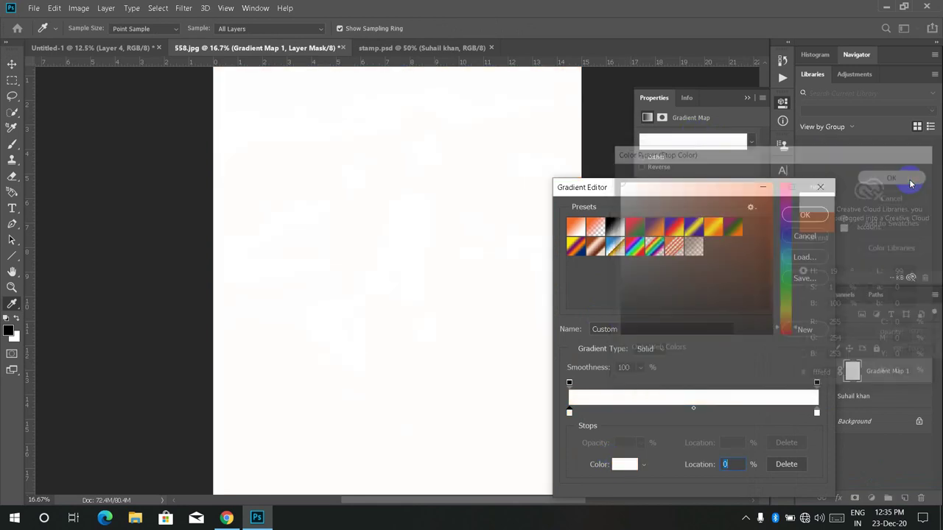
left_click(805, 214)
left_click(676, 317)
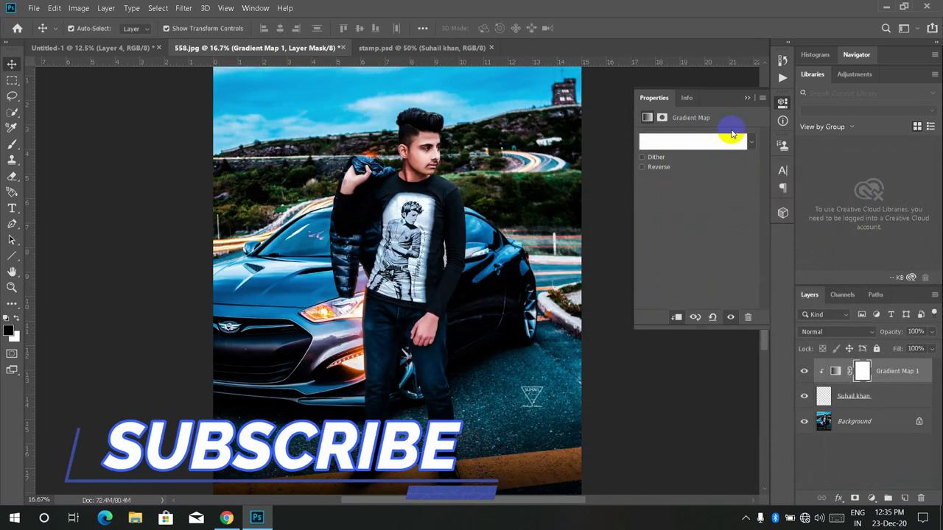
left_click(746, 98)
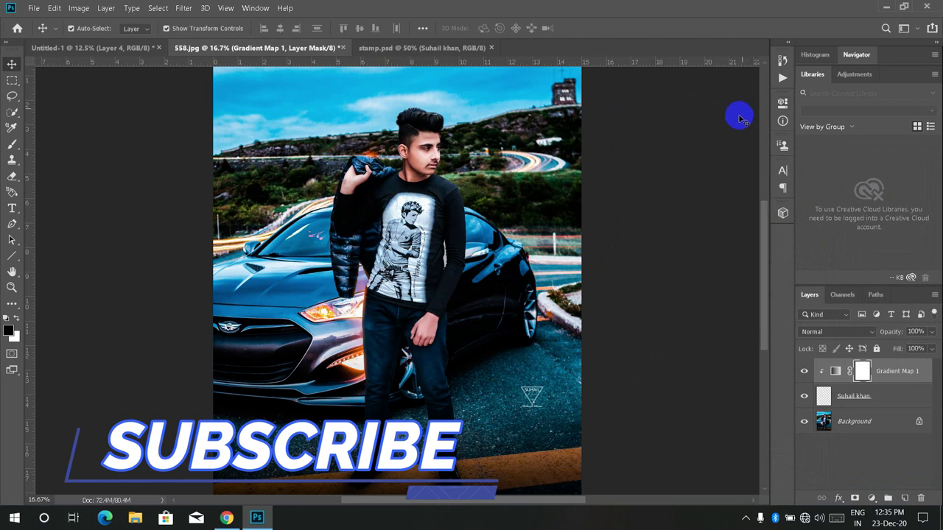
Step: Enlarge the stamp logo and move it to the photo's lower-left road area
left_click(532, 398)
left_click_drag(545, 385, 555, 376)
mouse_move(538, 417)
left_mouse_down()
mouse_move(254, 422)
mouse_move(259, 431)
mouse_move(264, 417)
left_mouse_up()
left_click(653, 307)
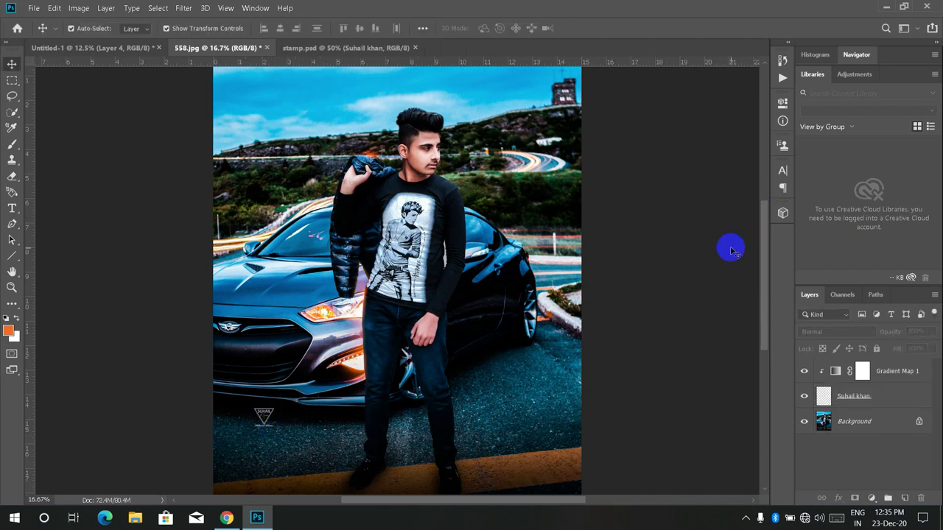
key("ctrl+minus")
Step: Move the white stamp logo onto the car's side, just above the rear wheel
left_click(295, 384)
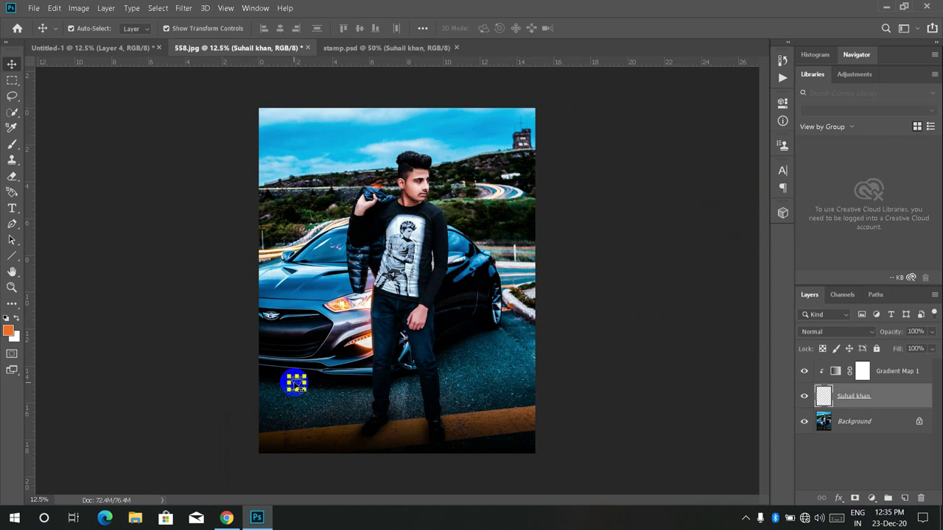
left_click_drag(296, 385, 294, 384)
key("ctrl+t")
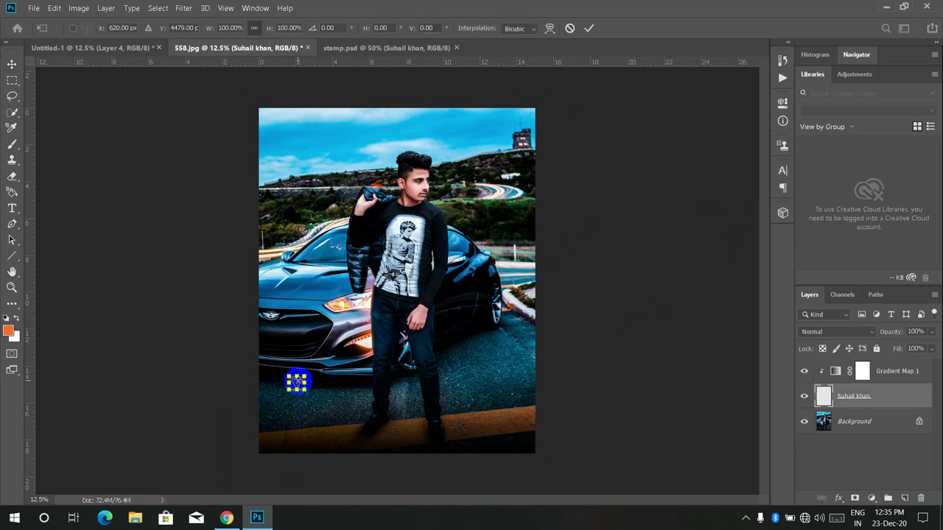
key("ctrl+plus")
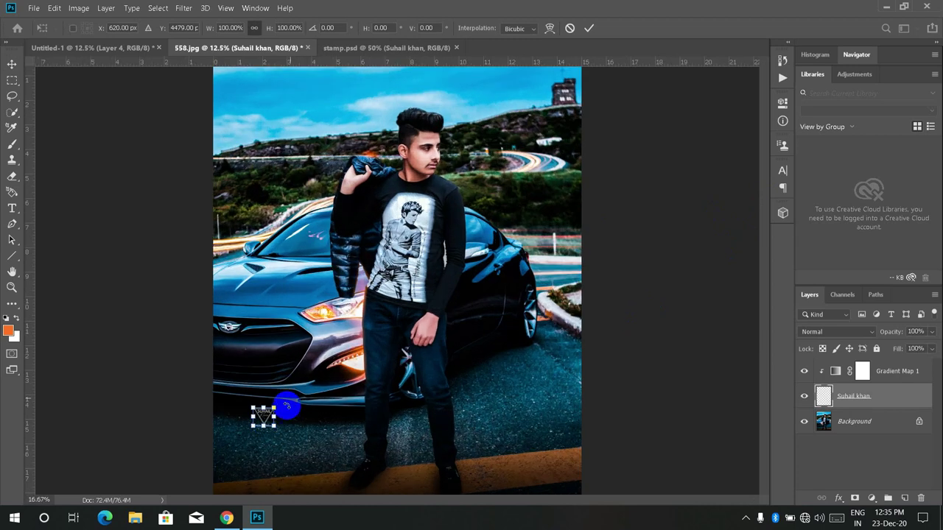
mouse_move(263, 414)
left_mouse_down()
mouse_move(364, 396)
mouse_move(519, 282)
left_mouse_up()
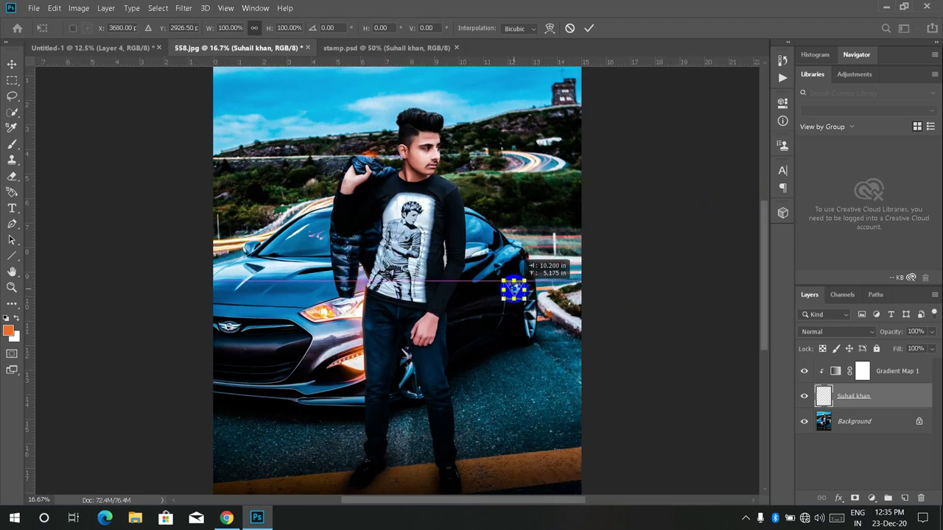
left_click(604, 84)
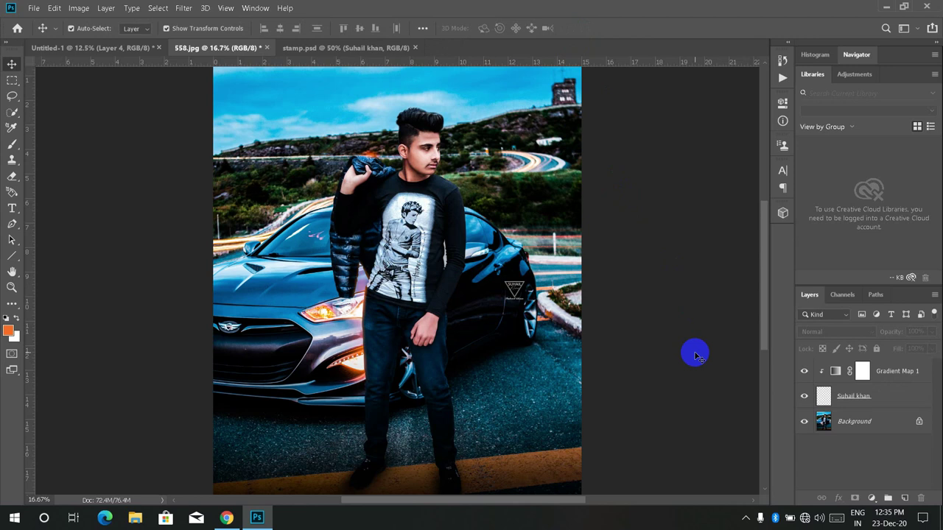
key("ctrl+minus")
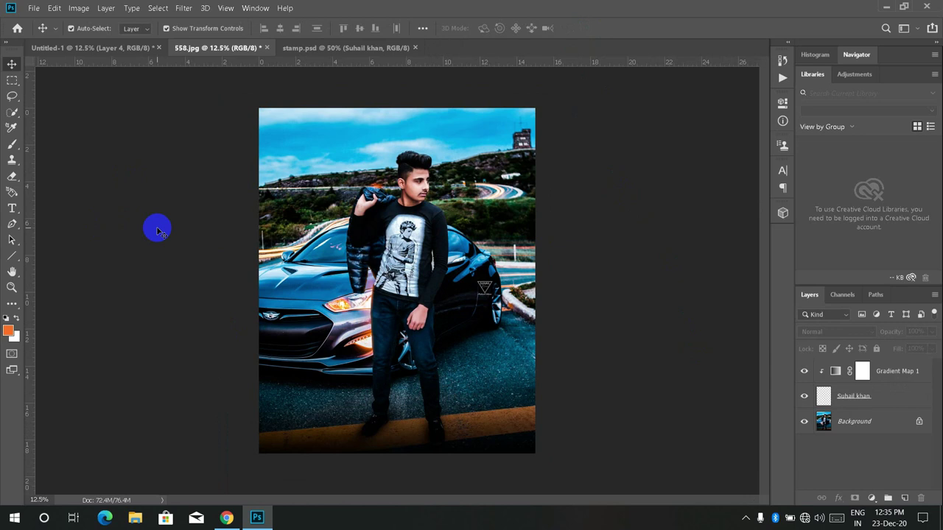
left_click(357, 162)
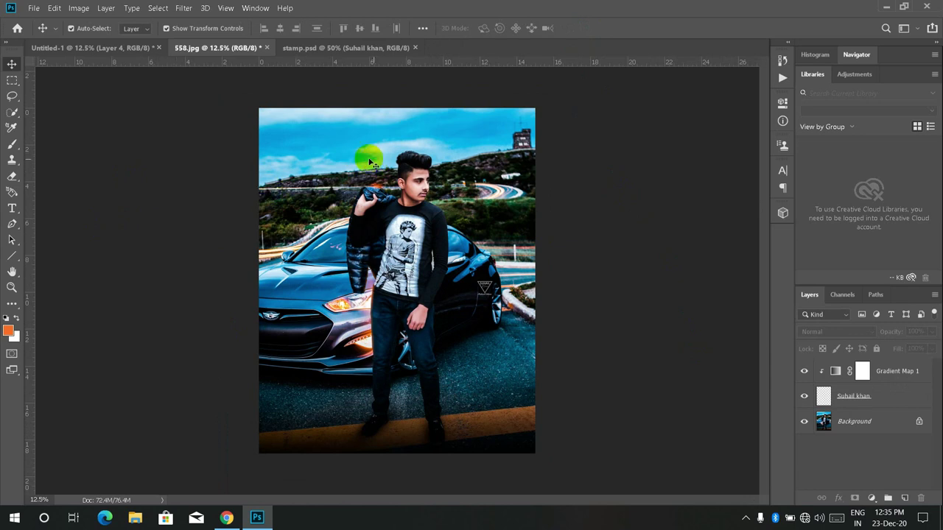
mouse_move(363, 163)
left_mouse_down()
mouse_move(298, 179)
mouse_move(283, 288)
left_mouse_up()
Step: Switch to the Blur Tool at 56% strength and target the Background layer
left_click(13, 306)
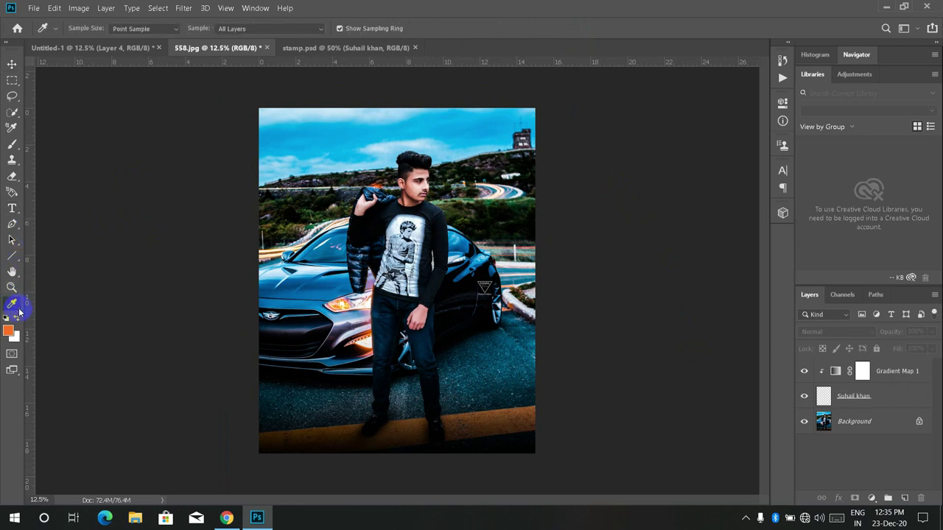
right_click(16, 309)
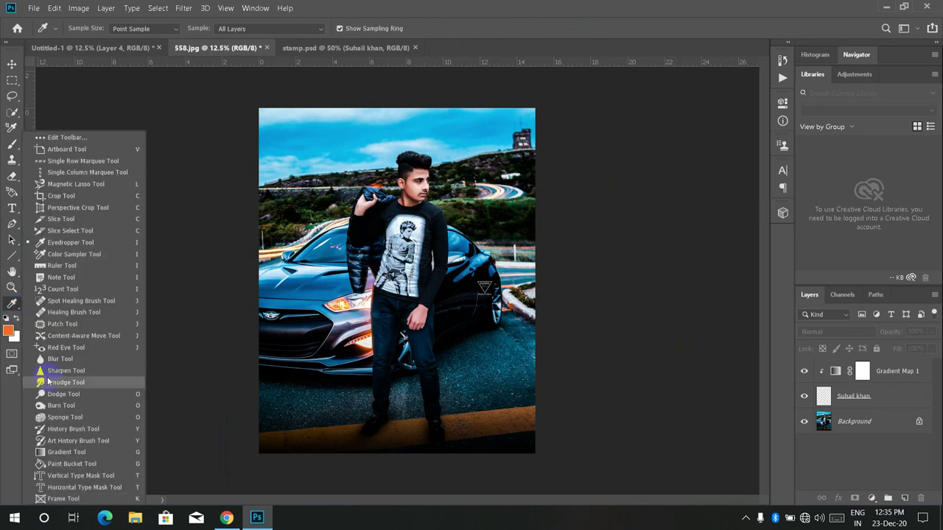
left_click(93, 361)
left_click(876, 421)
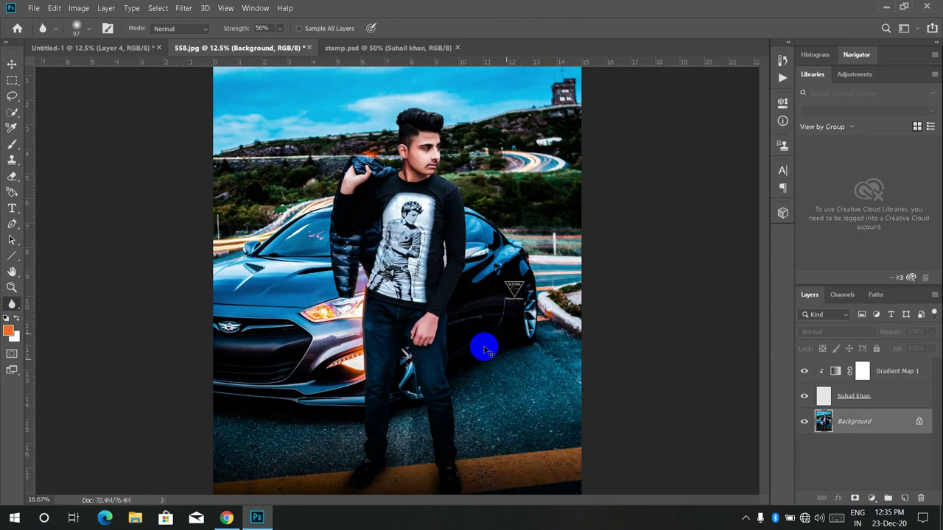
Step: Blur the jacket's edges where they meet the car
scroll(455, 343, "up", 5)
scroll(645, 358, "down", 3)
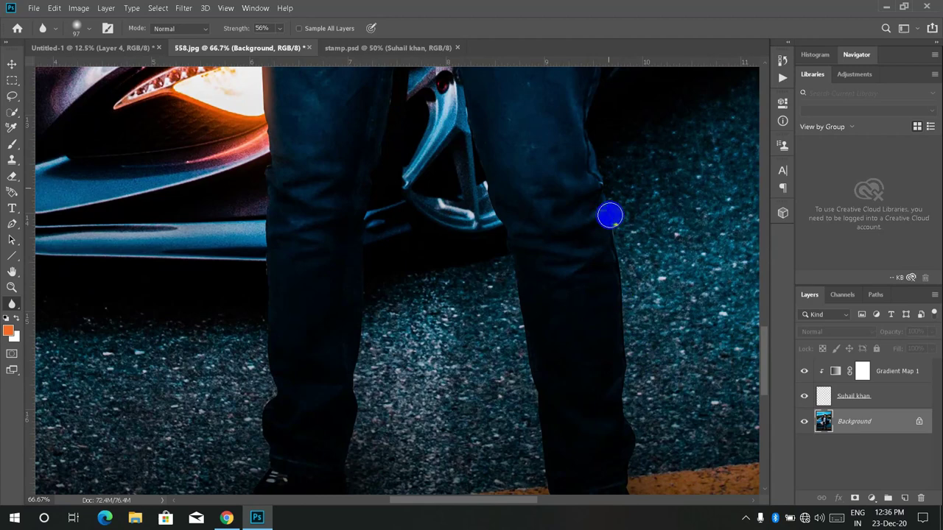
scroll(766, 370, "down", 2)
scroll(766, 369, "down", 2)
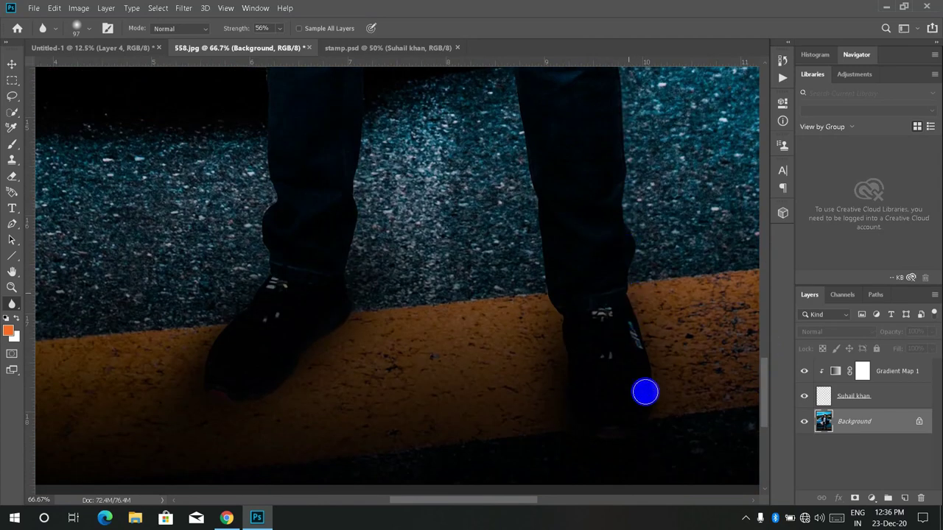
scroll(763, 370, "up", 1)
scroll(488, 194, "up", 5)
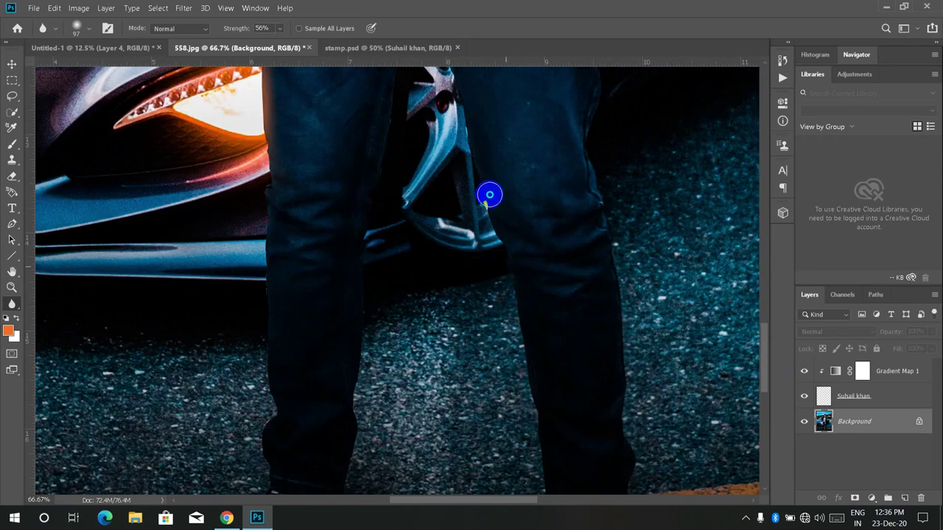
scroll(505, 147, "up", 4)
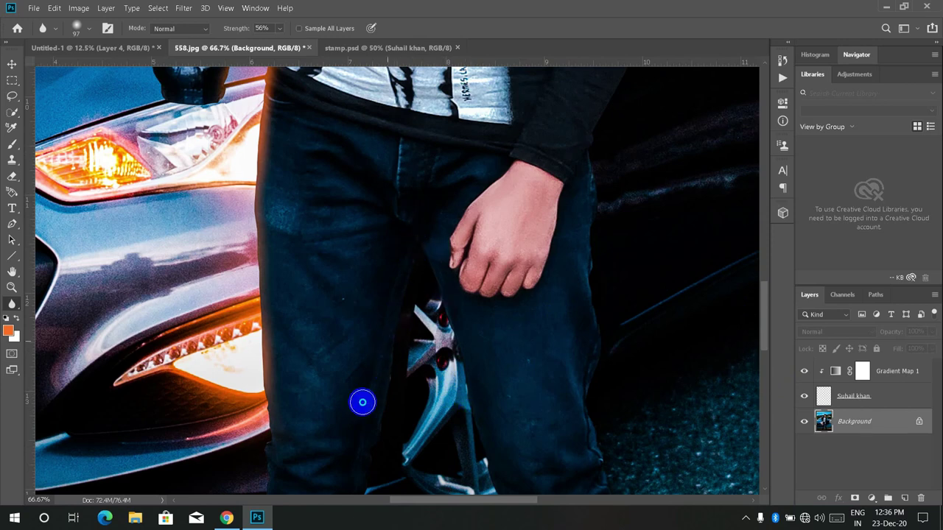
scroll(633, 364, "down", 4)
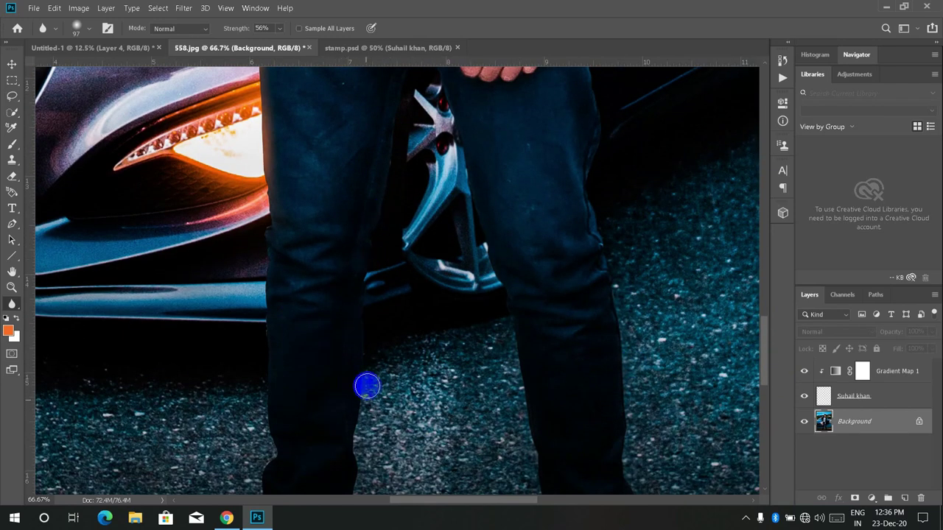
scroll(741, 350, "down", 2)
scroll(771, 362, "down", 2)
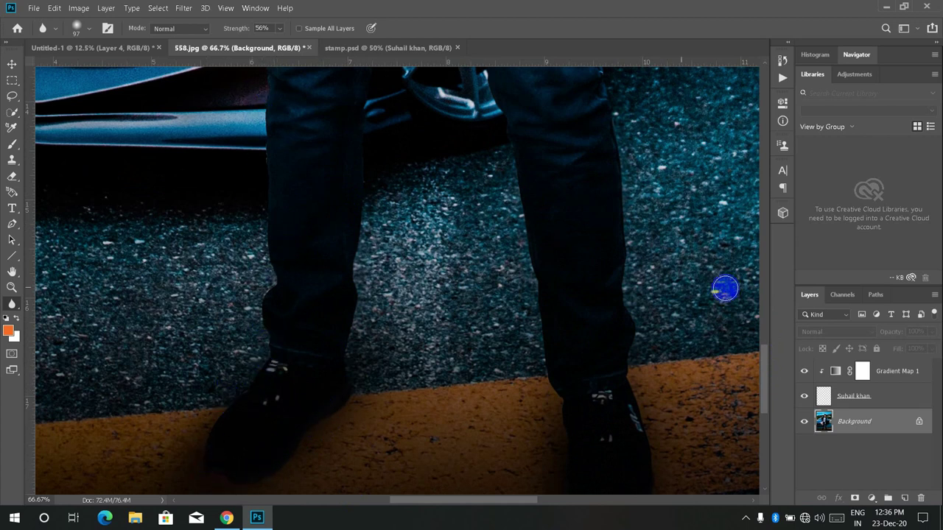
scroll(755, 375, "up", 2)
scroll(759, 379, "up", 2)
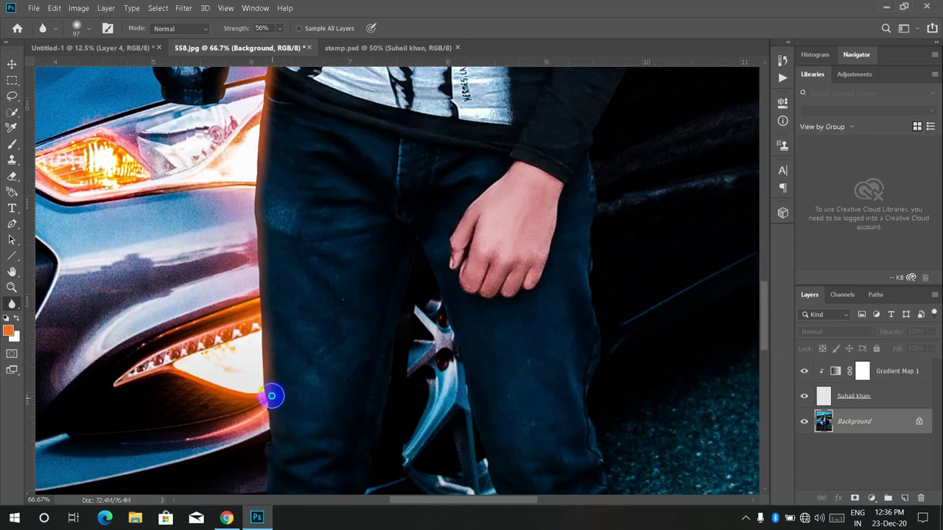
scroll(751, 342, "up", 2)
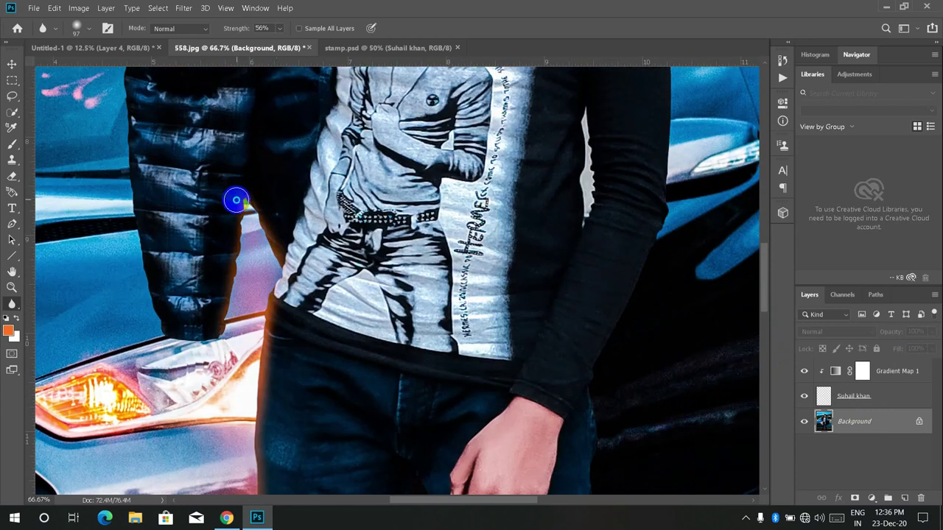
left_click_drag(144, 235, 129, 210)
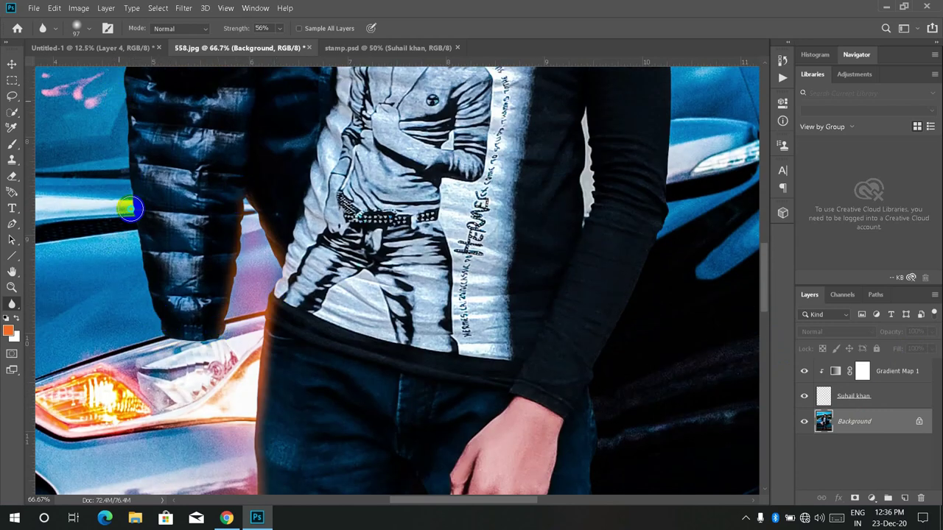
scroll(747, 332, "up", 3)
left_click(127, 428)
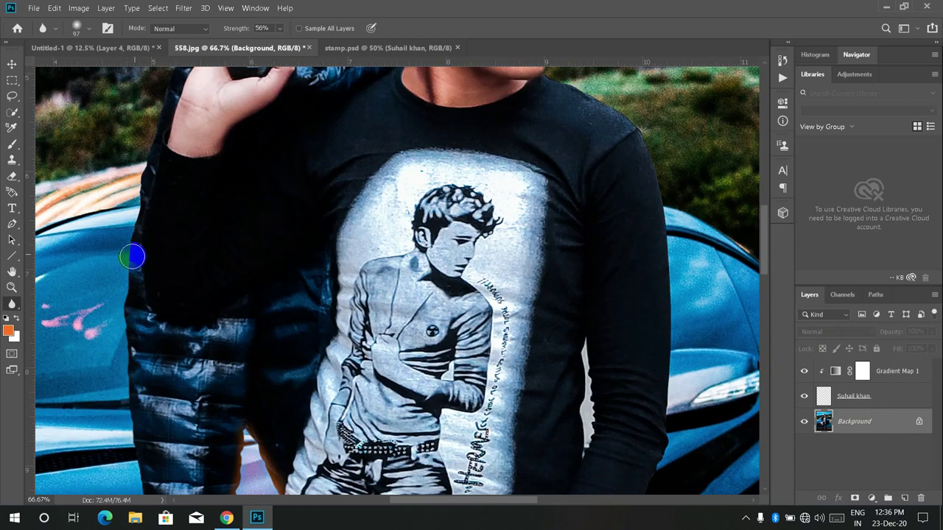
Step: Blur the man's hair, ear, neck and shoulder edges against the background
scroll(764, 224, "up", 3)
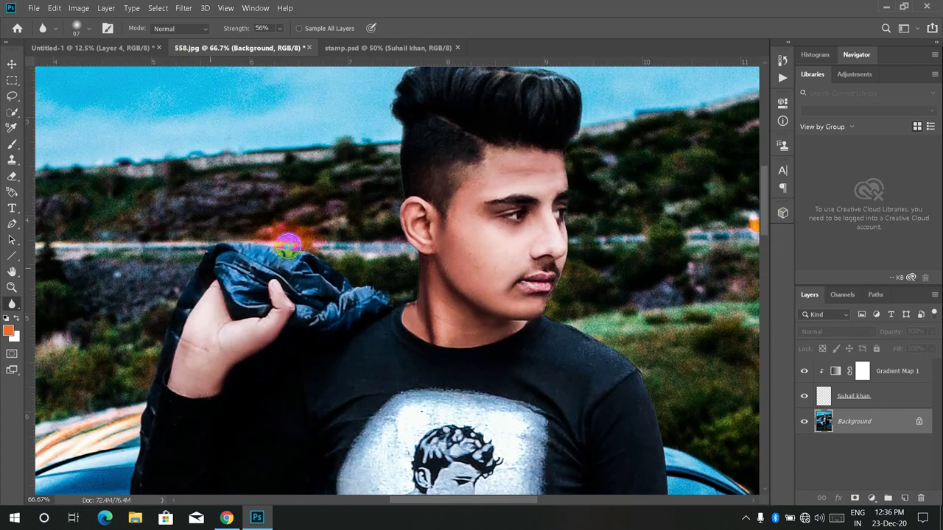
left_click_drag(389, 130, 404, 179)
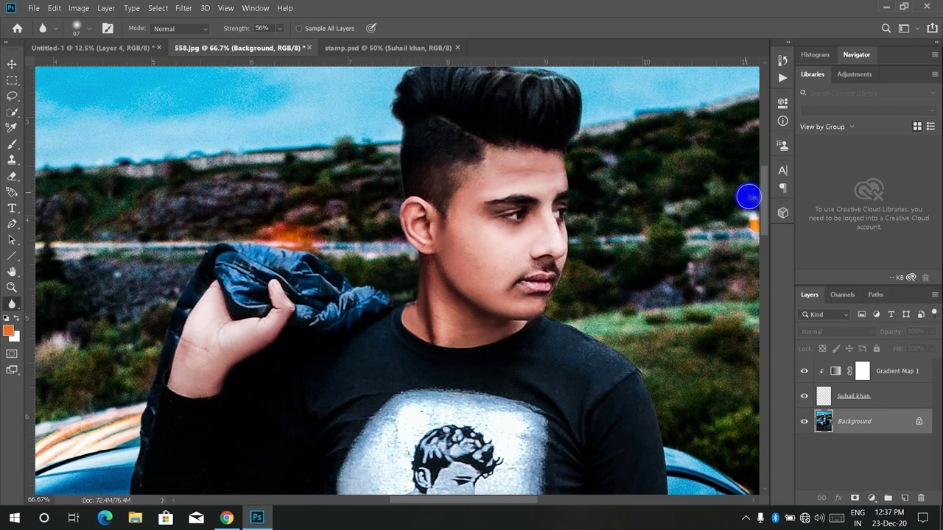
scroll(745, 196, "up", 2)
left_click(397, 259)
left_click_drag(396, 259, 571, 426)
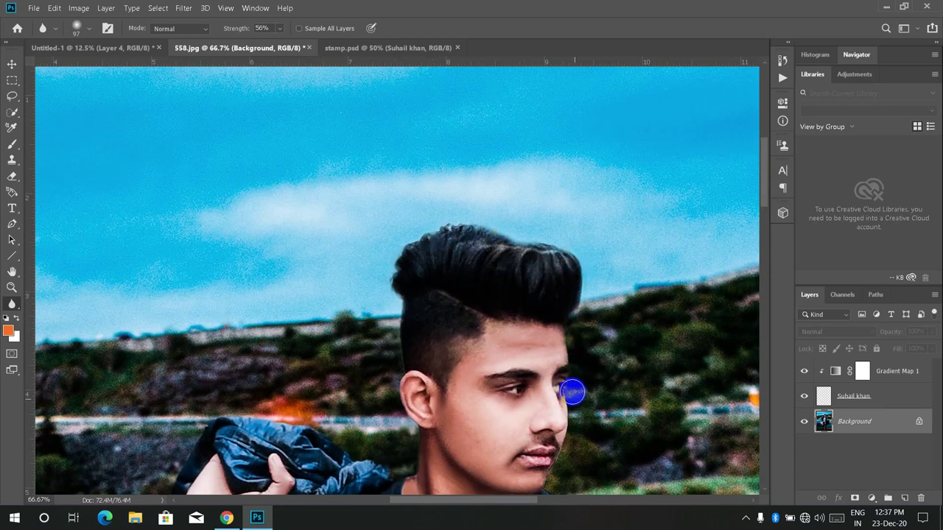
left_click(760, 179)
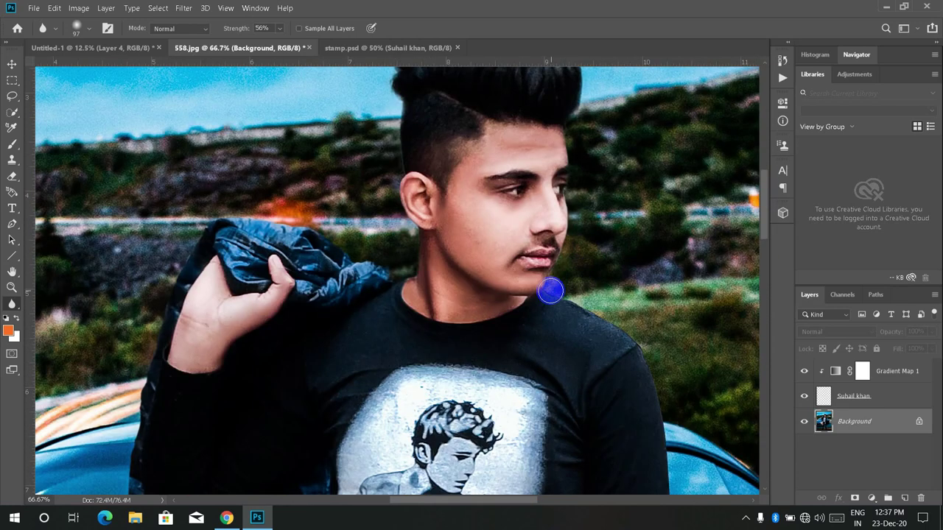
left_click_drag(634, 344, 654, 456)
left_click_drag(553, 279, 658, 397)
left_click_drag(763, 199, 762, 328)
scroll(728, 393, "down", 5)
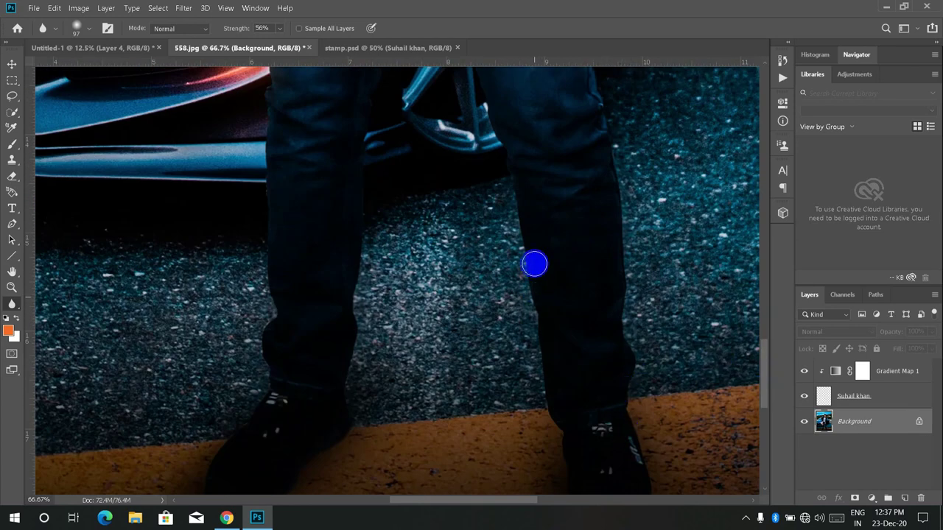
scroll(612, 339, "down", 3)
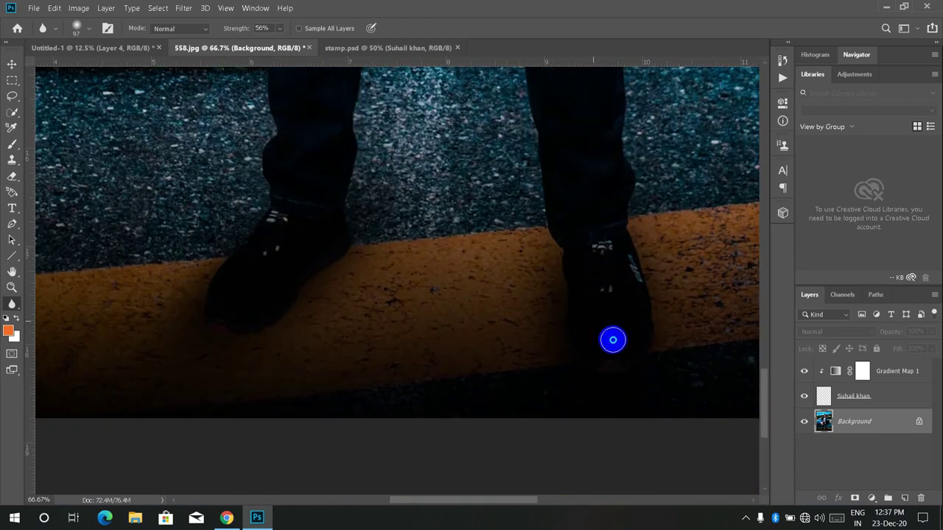
key("ctrl+minus")
key("ctrl+minus")
key("ctrl+minus")
key("ctrl+minus")
key("ctrl+minus")
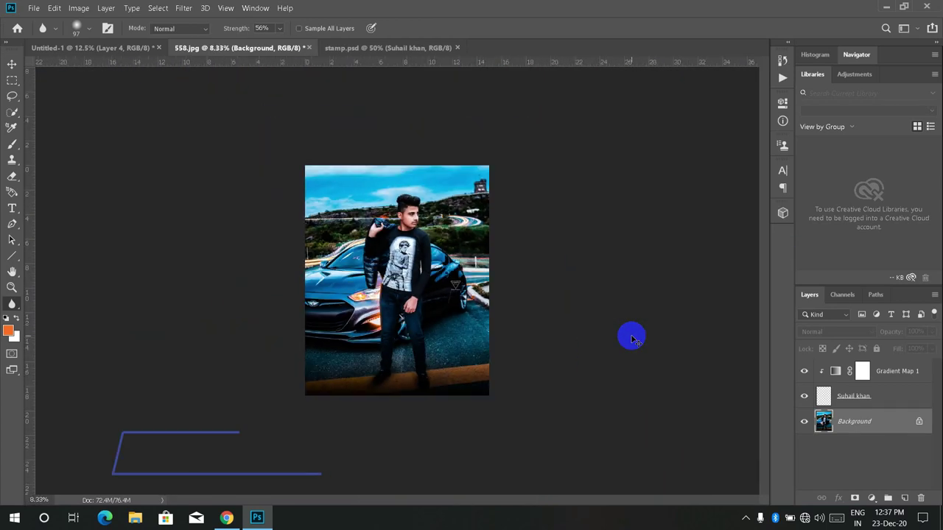
key("ctrl+minus")
key("ctrl+plus")
key("ctrl+plus")
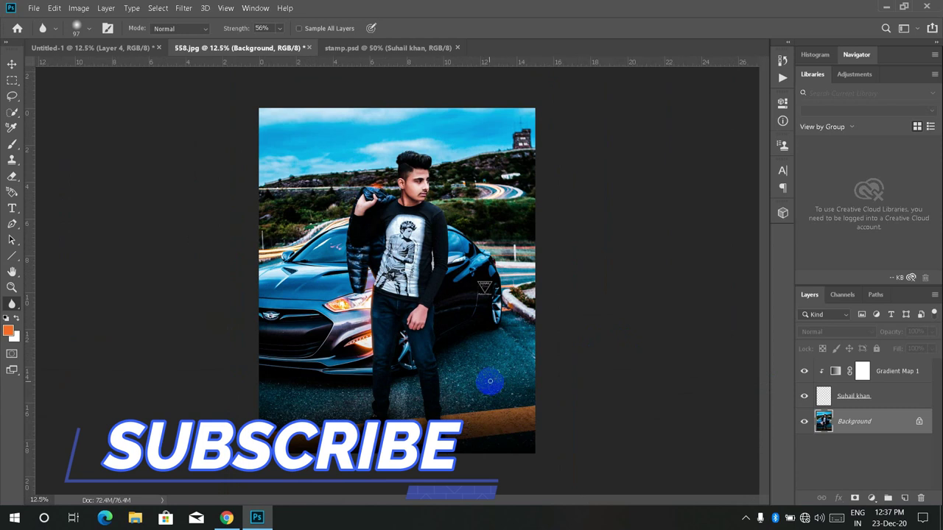
key("ctrl+minus")
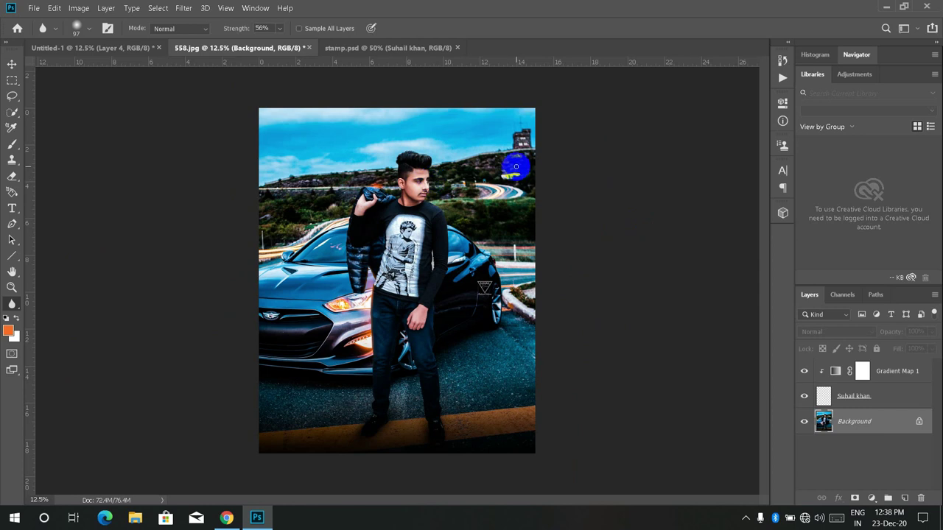
scroll(516, 166, "up", 1)
scroll(515, 167, "up", 1)
scroll(516, 167, "down", 1)
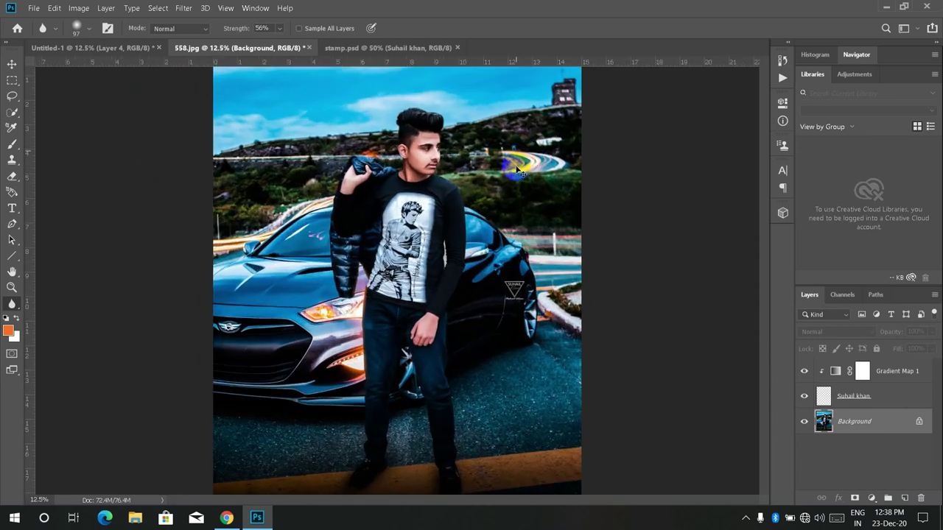
scroll(518, 169, "down", 1)
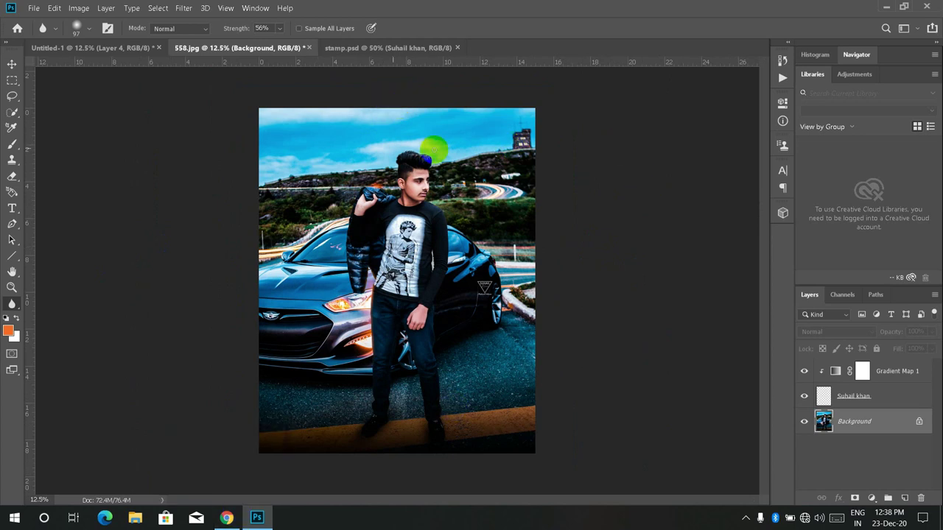
Step: Add a Color Lookup adjustment layer above Gradient Map 1 and apply a first LUT
left_click(879, 396)
left_click(892, 371)
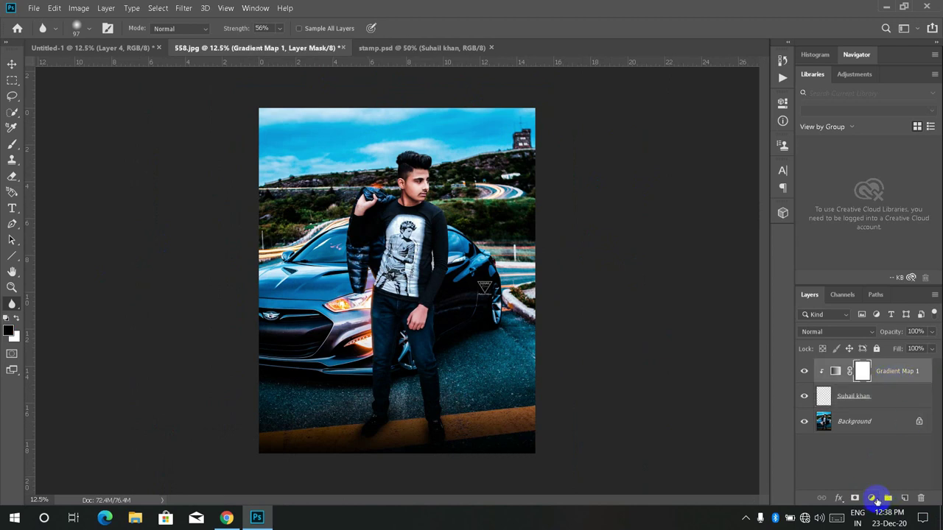
left_click(873, 499)
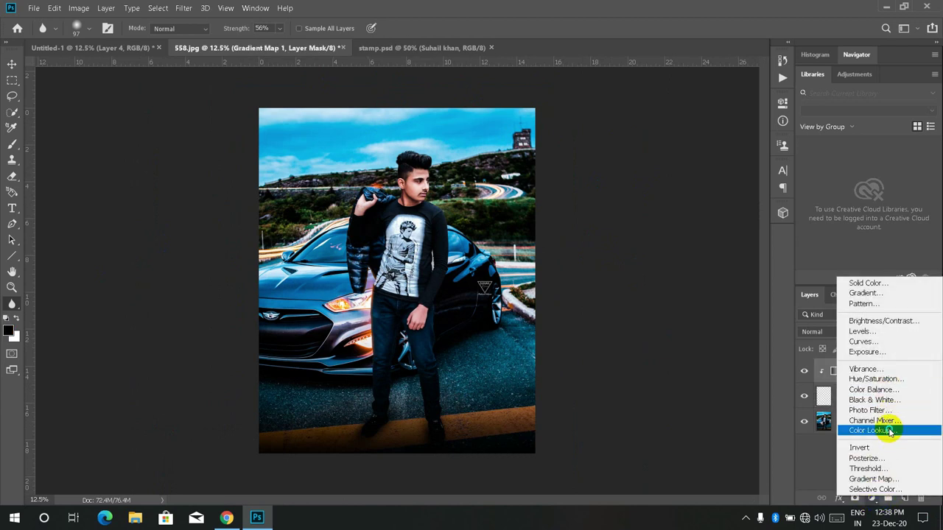
left_click(873, 431)
left_click(715, 140)
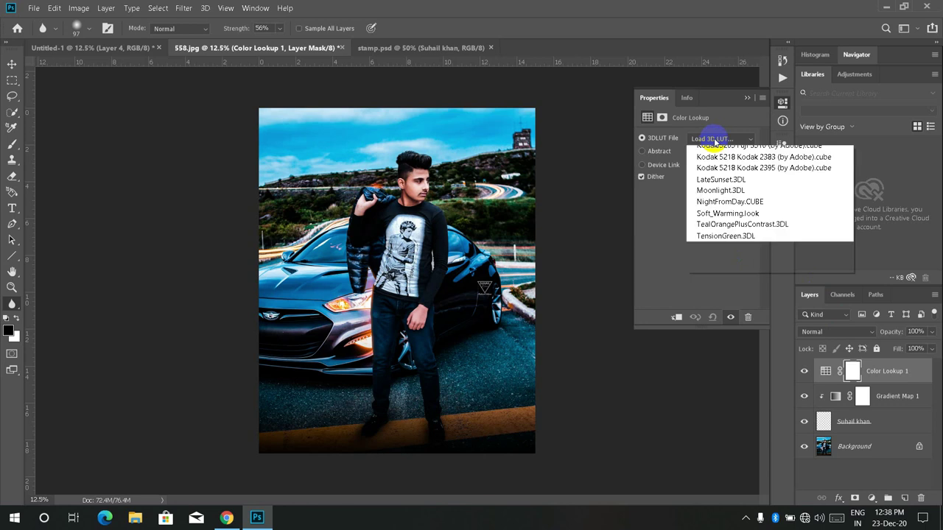
left_click(712, 168)
Step: Preview successive LUTs, including Fuji, Kodak, HorrorBlue.3DL and LateSunset.3DL
key("Down")
key("Down")
key("Down")
key("Up")
key("Down")
key("Down")
key("Down")
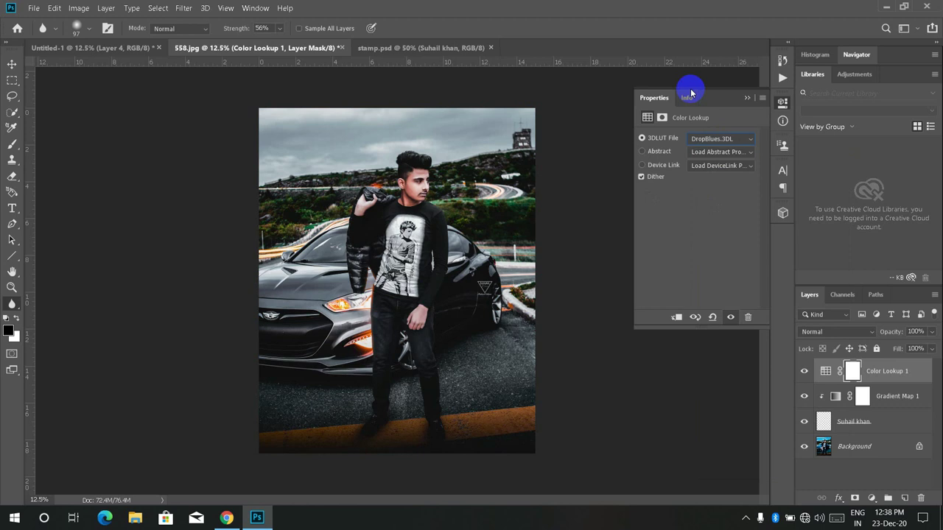
key("Down")
key("Down")
key("Down")
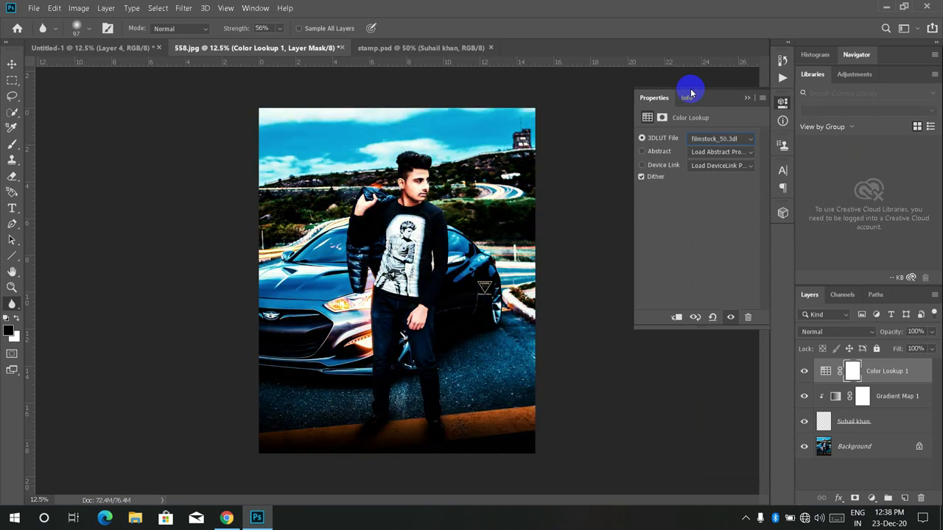
key("Down")
key("Down")
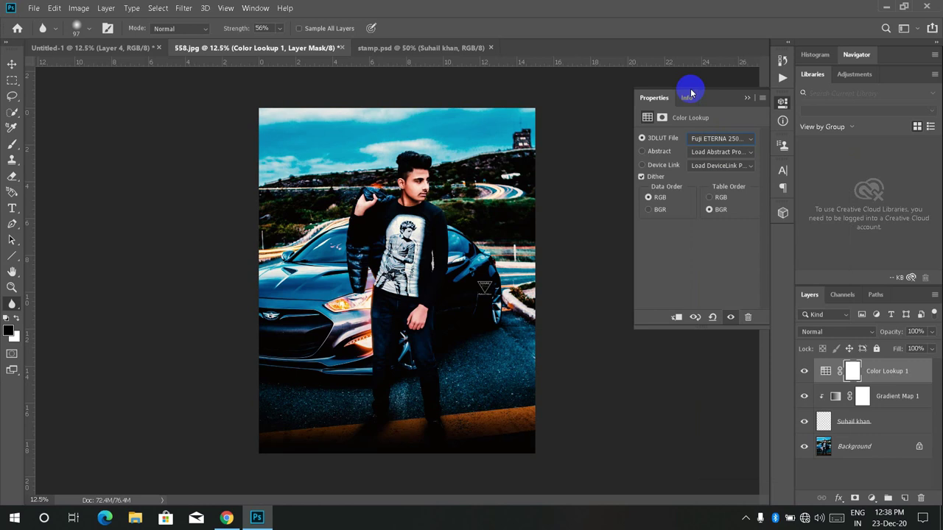
key("Down")
key("Down")
key("Down")
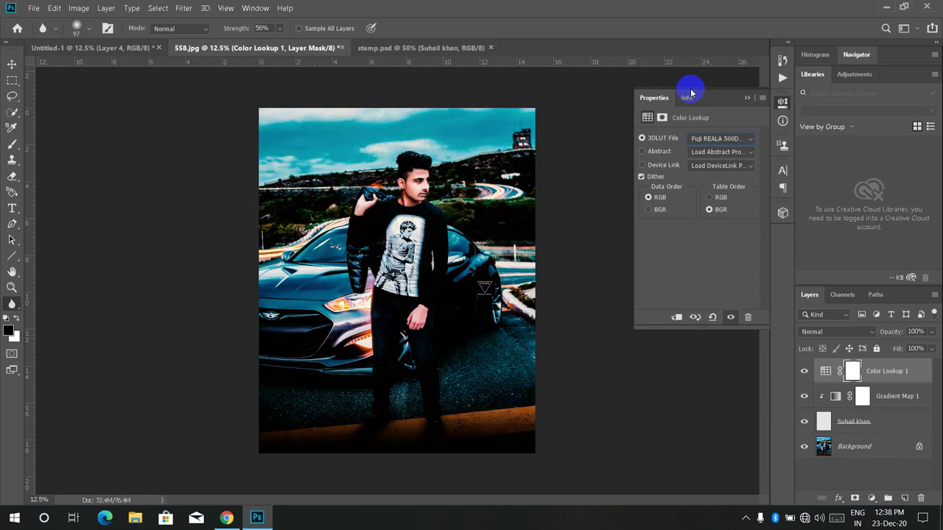
key("Down")
key("Down")
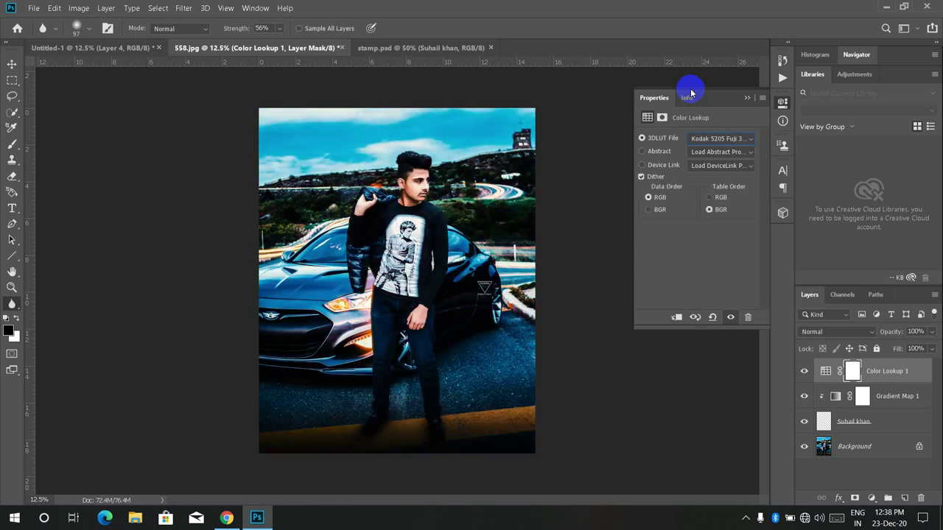
key("Down")
key("Down")
key("Down")
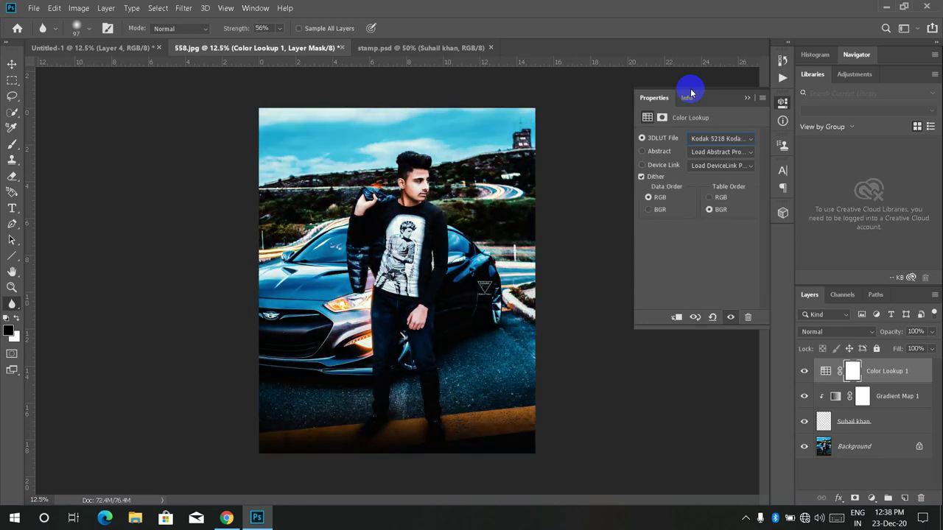
key("Down")
key("Down")
key("Down")
key("Down")
key("Down")
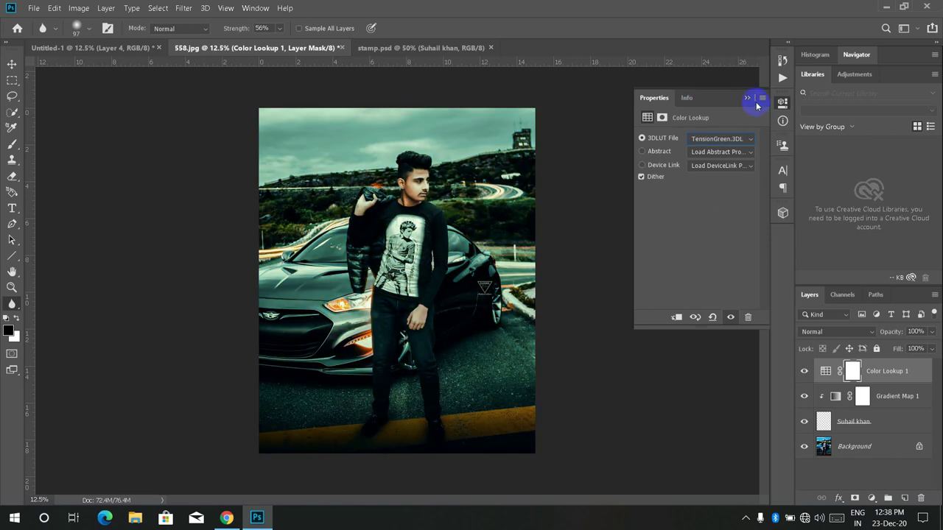
Step: Delete the Color Lookup layer and close the stamp.psd document
left_click(749, 103)
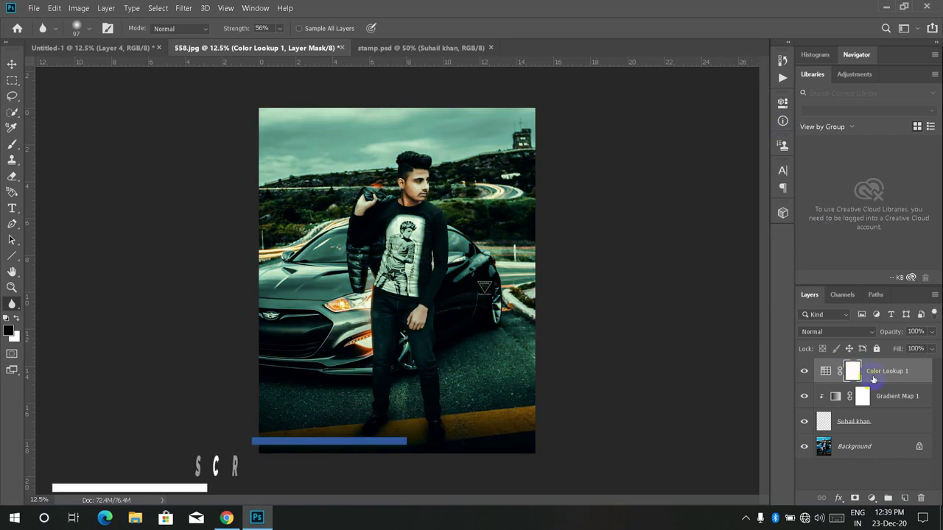
key("Delete")
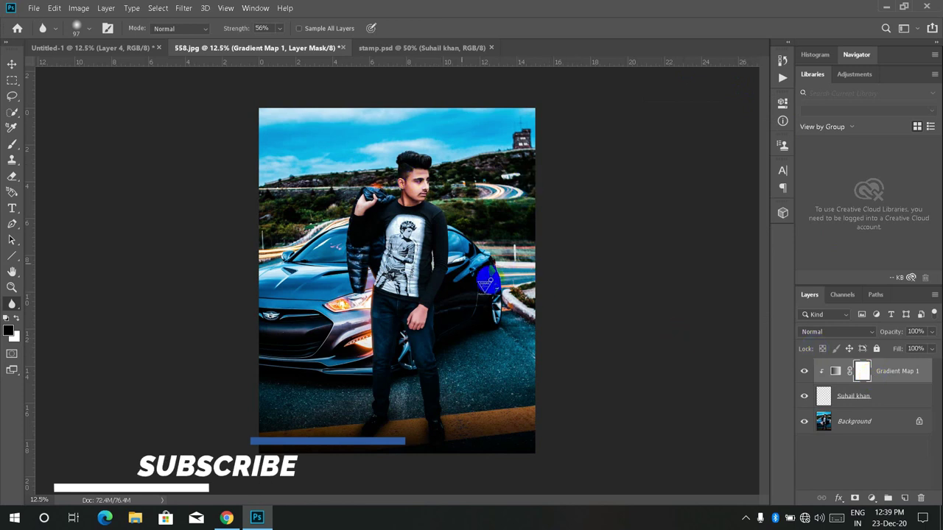
left_click(202, 8)
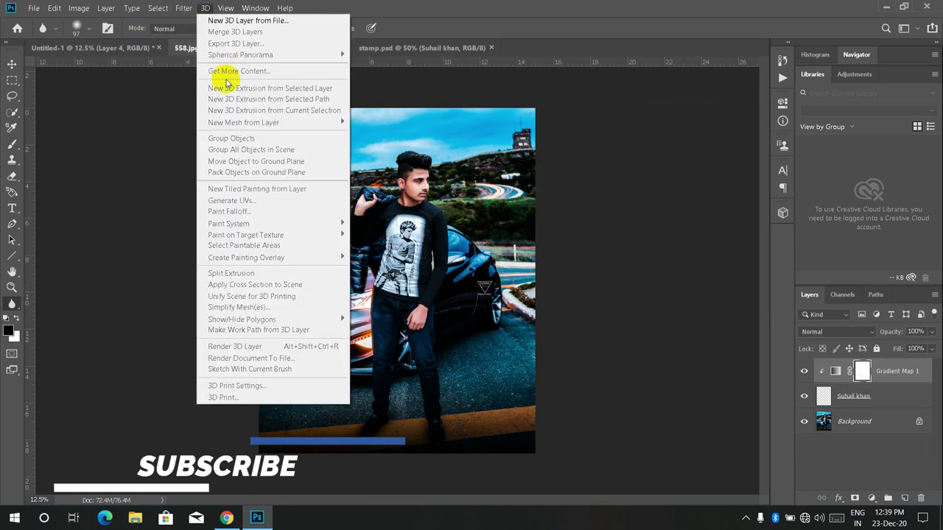
left_click(668, 215)
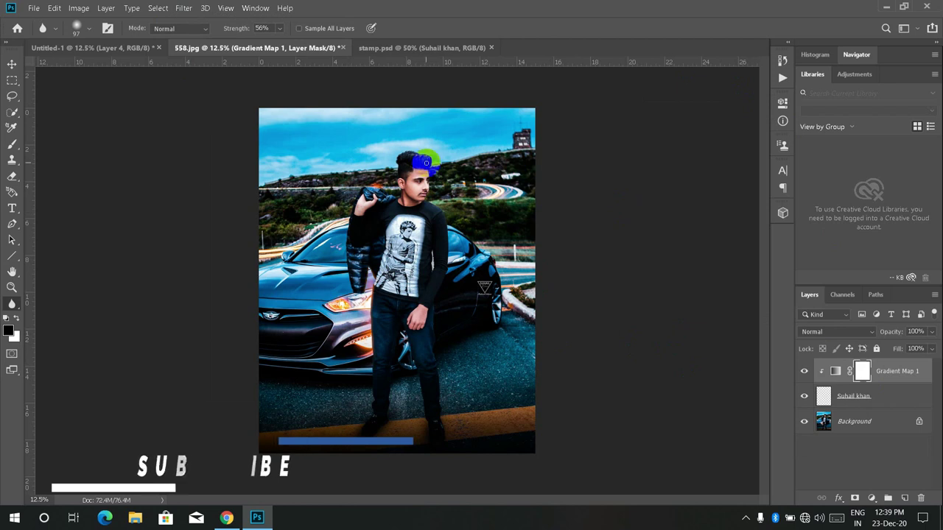
key("ctrl+plus")
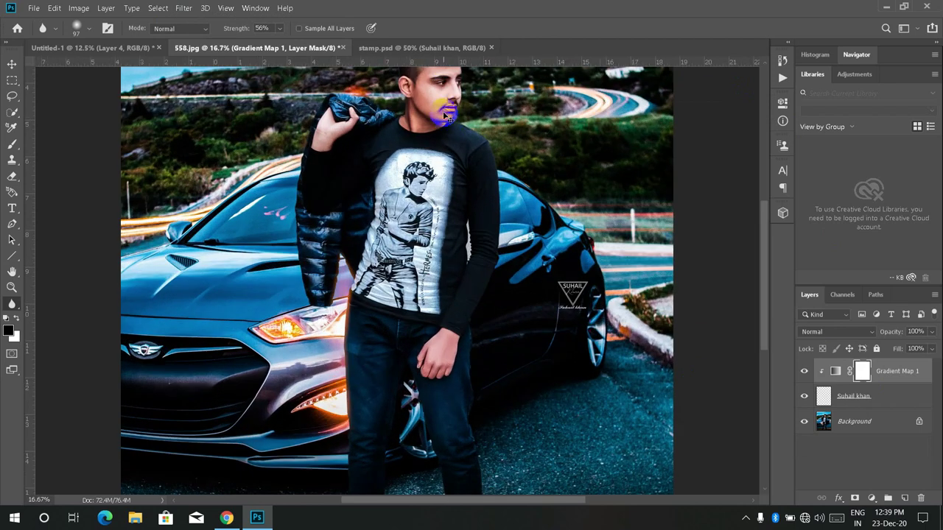
key("ctrl+minus")
key("ctrl+minus")
left_click_drag(318, 132, 358, 141)
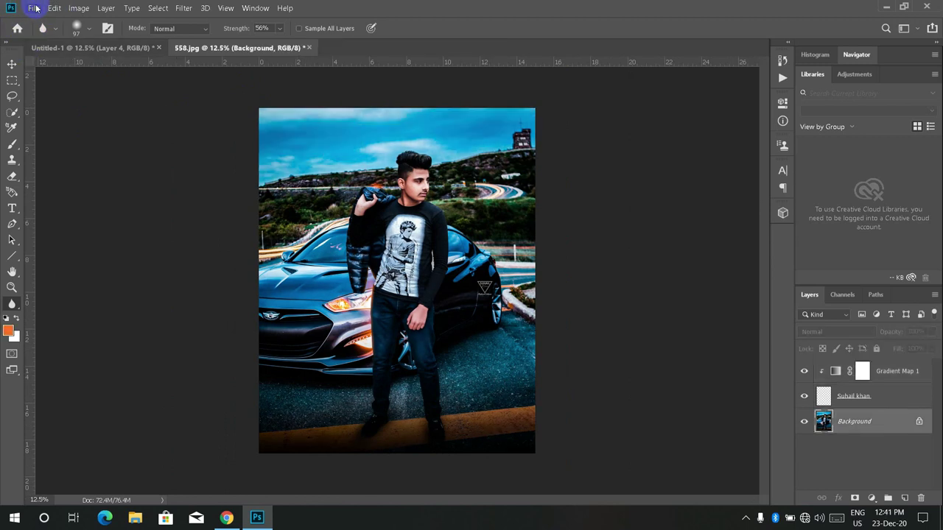
Step: Save the image as a JPEG named 558, accepting the default quality settings
left_click(36, 9)
left_click(76, 139)
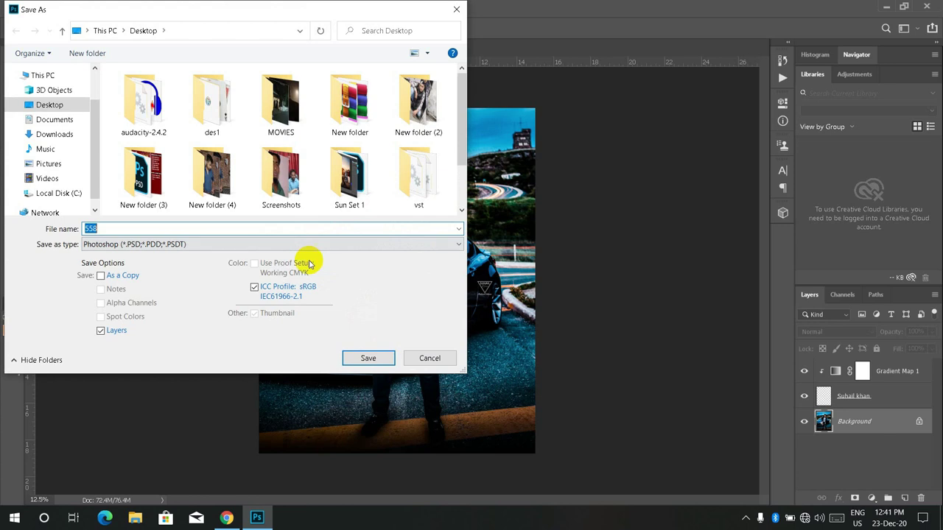
left_click(155, 244)
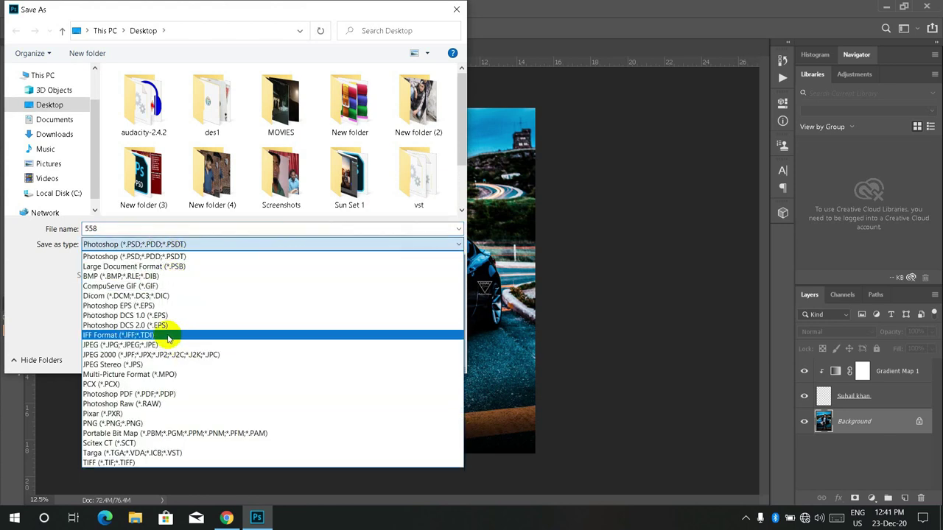
left_click(166, 345)
double_click(105, 229)
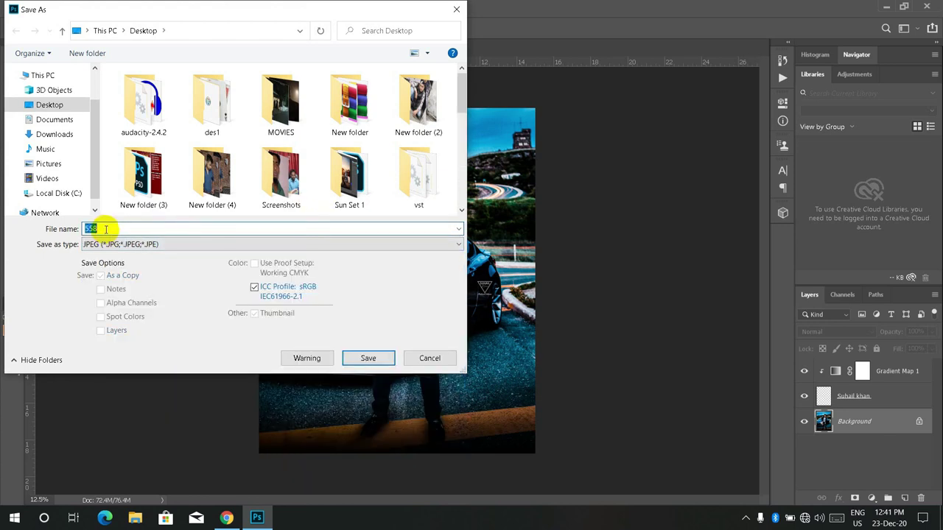
left_click(368, 358)
left_click(524, 125)
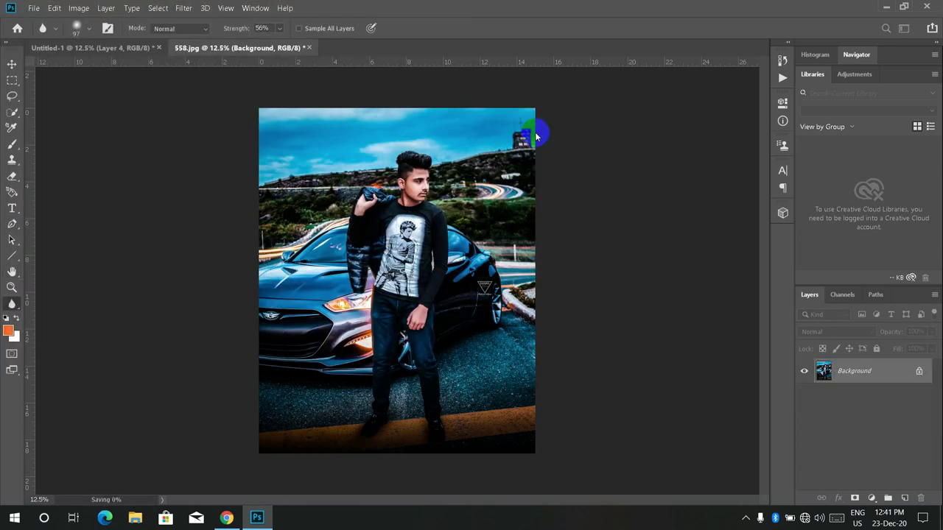
Step: Convert the image to 16 Bits/Channel mode
left_click(103, 10)
mouse_move(79, 8)
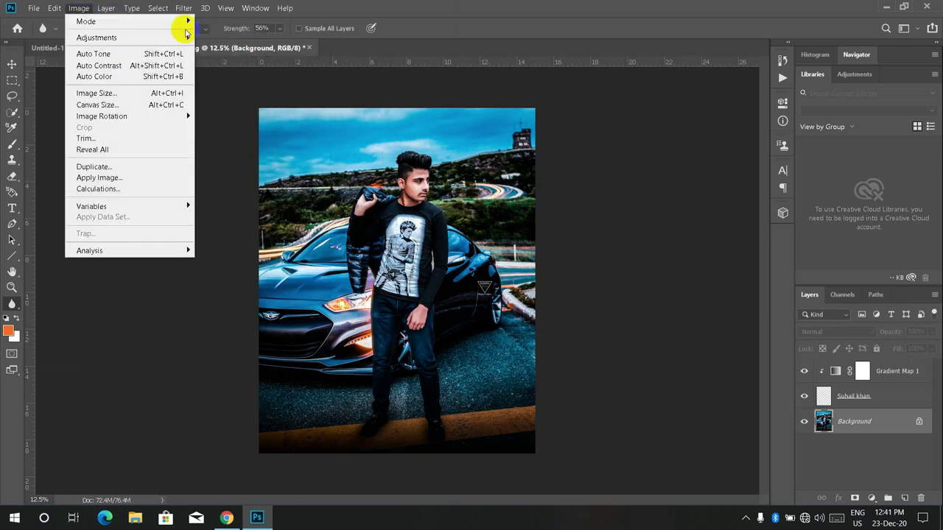
left_click(236, 129)
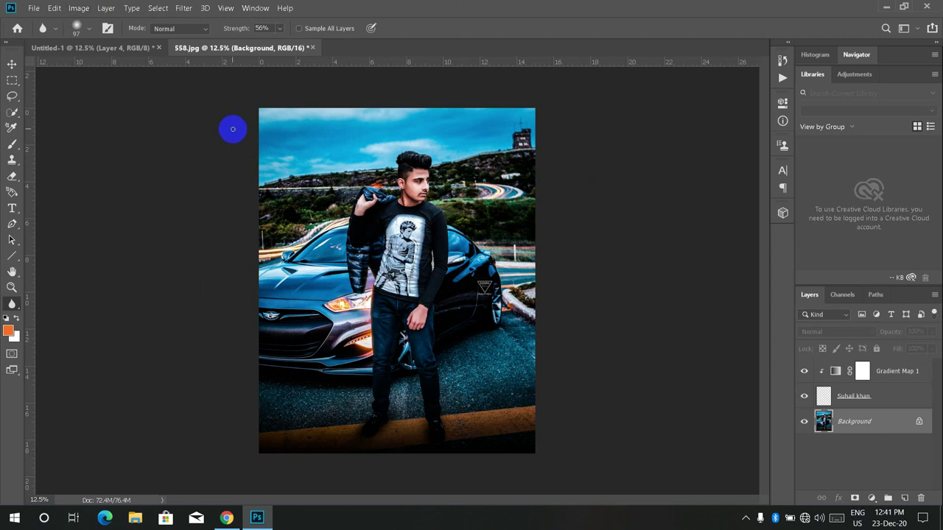
left_click(33, 8)
left_click(63, 140)
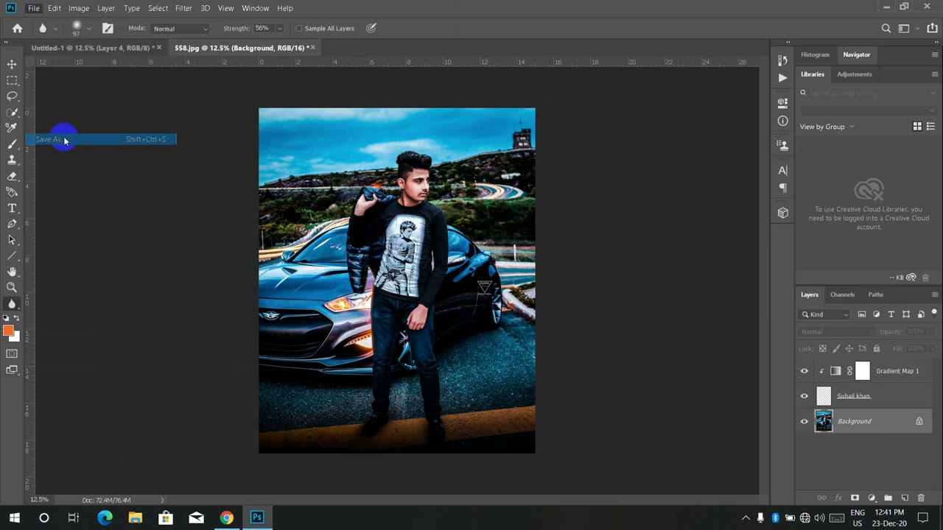
Step: Enter 5588 as the file name to save the finished composite
type("5588")
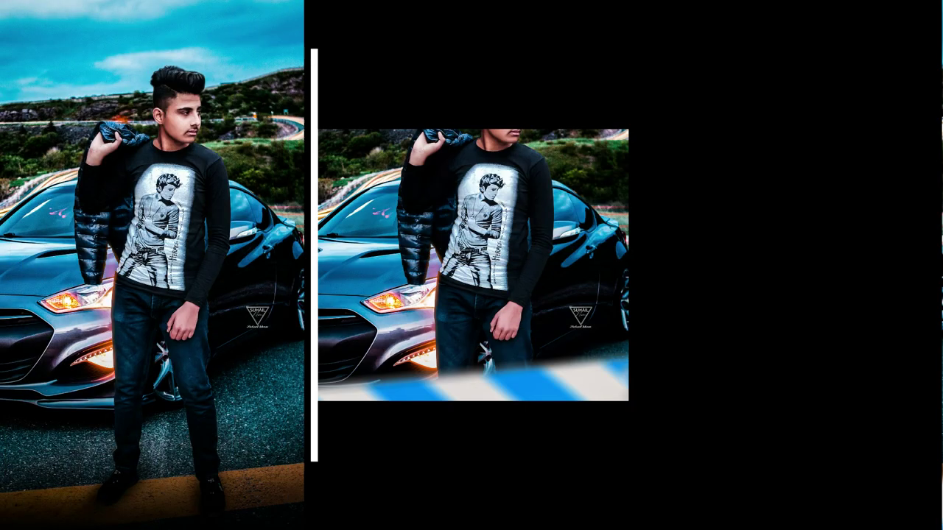